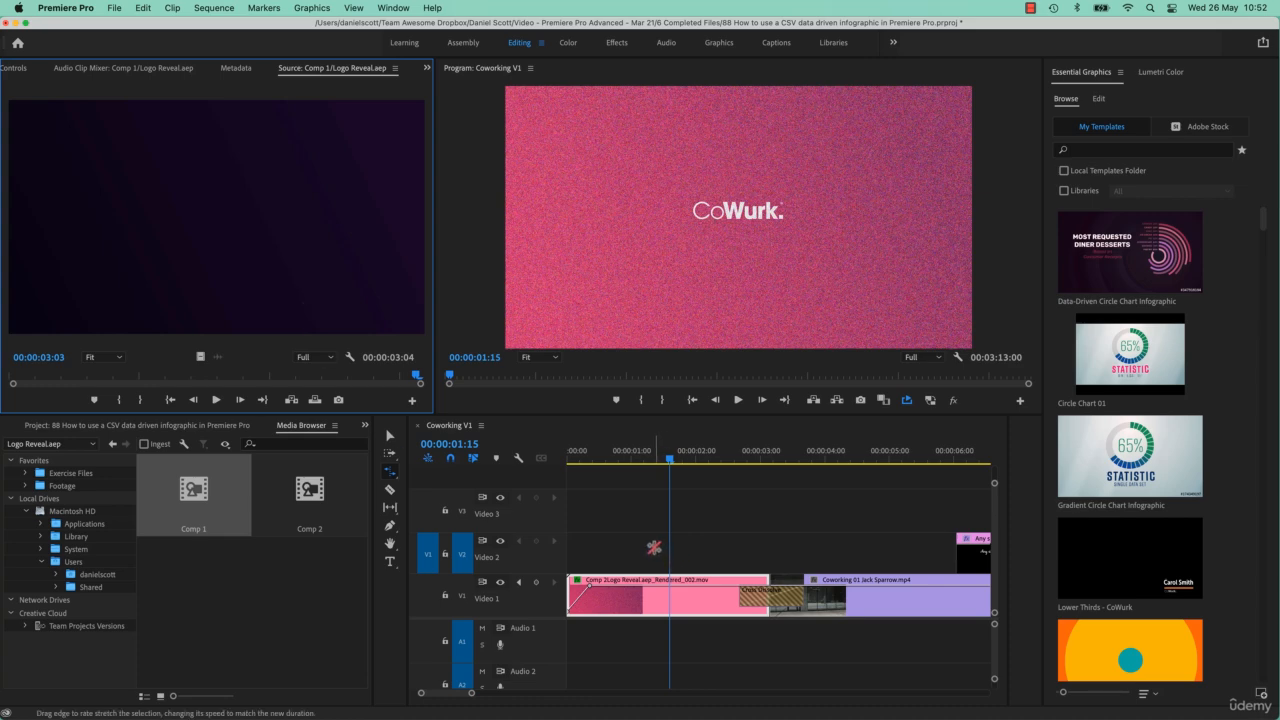
# Step: Play the finished sequence from the beginning to preview the logo reveal
pyautogui.moveTo(642, 453); pyautogui.dragTo(514, 458)
pyautogui.press('space')
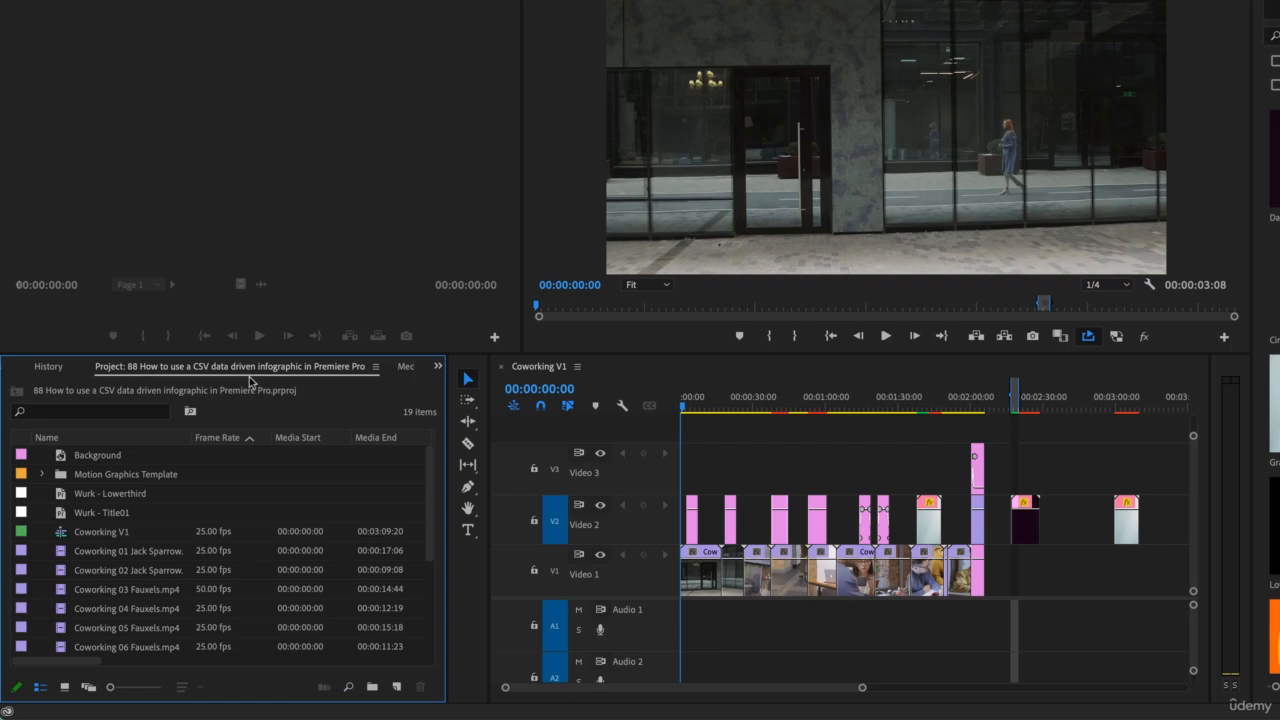
pyautogui.press('super+i')
pyautogui.scroll(-5, 665, 145)
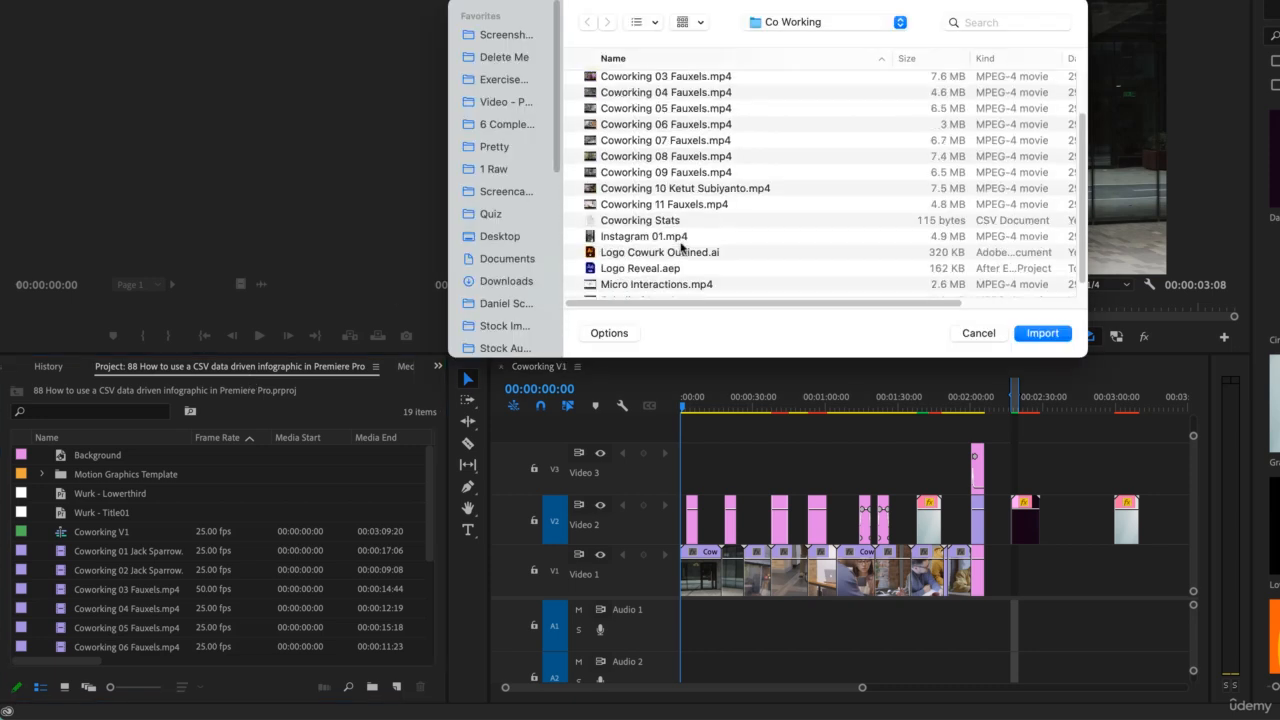
pyautogui.click(637, 255)
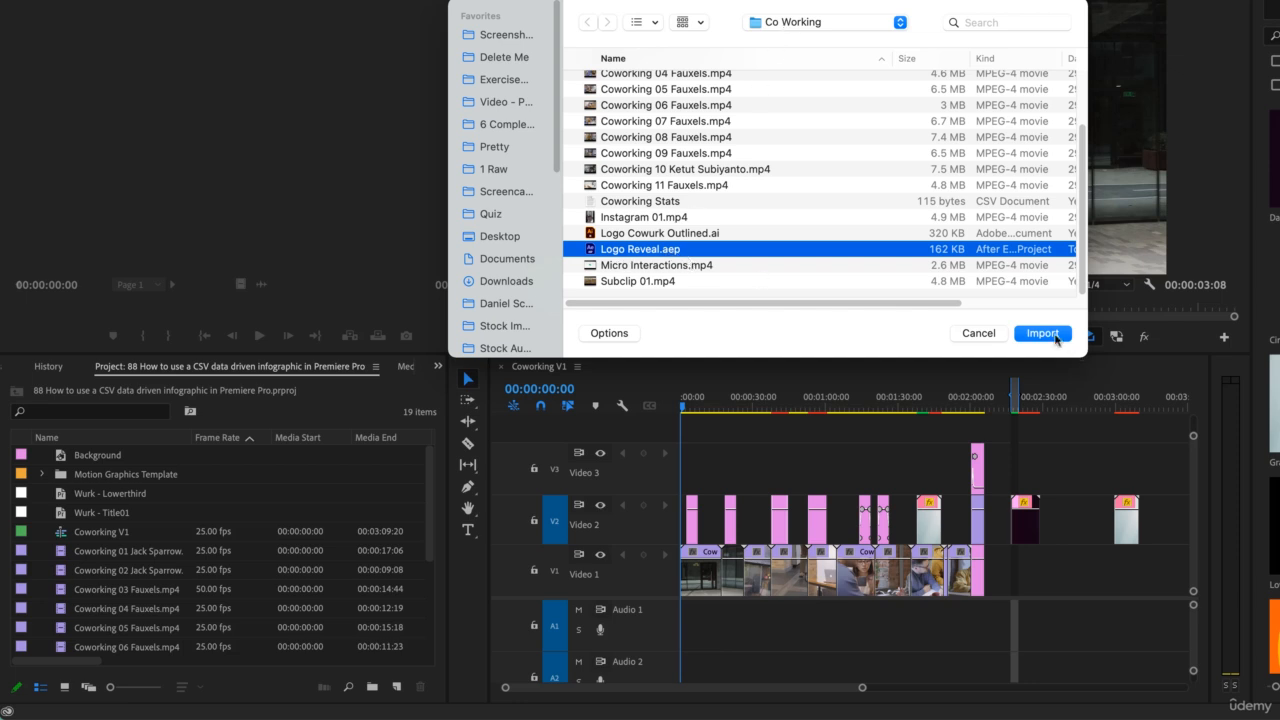
pyautogui.click(1056, 334)
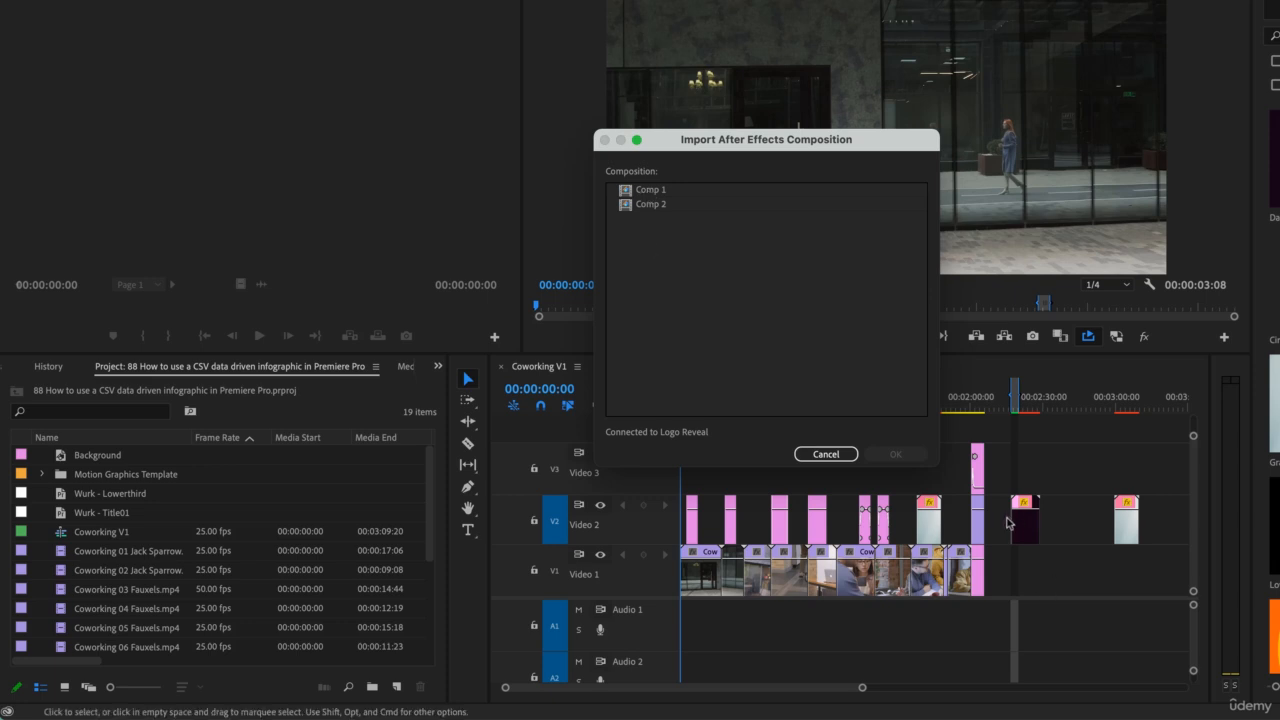
pyautogui.click(645, 206)
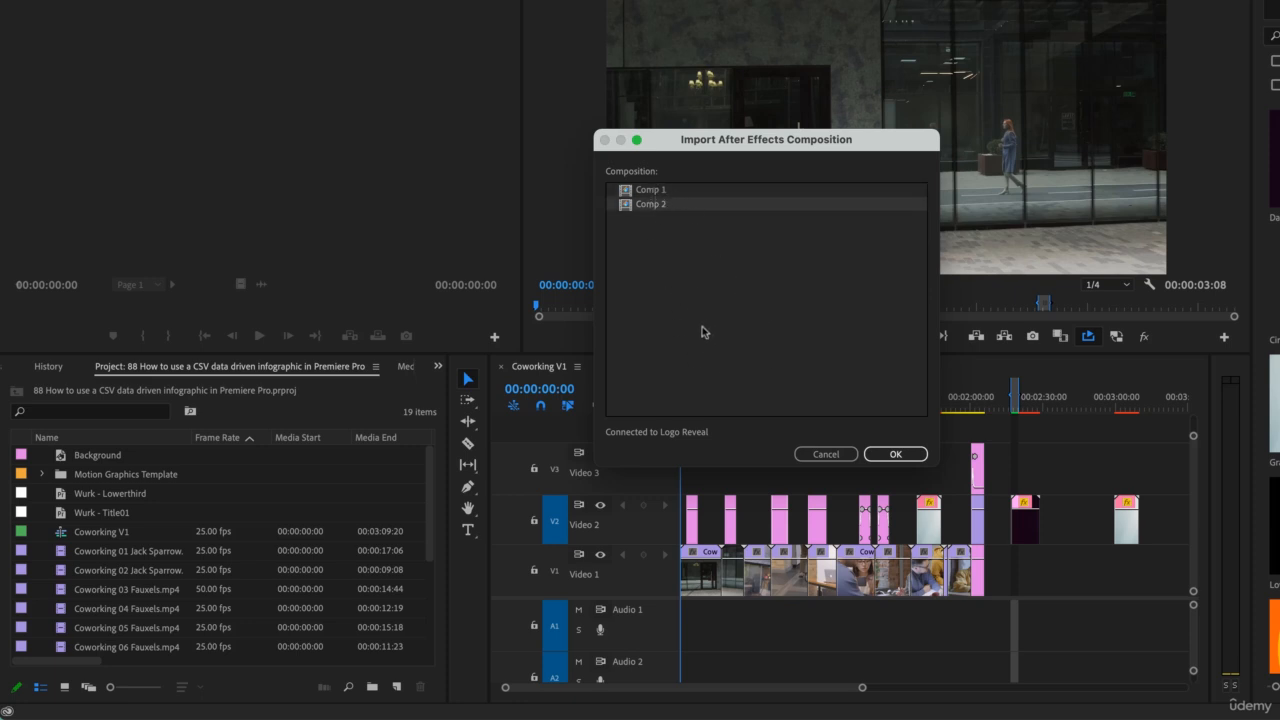
pyautogui.click(826, 454)
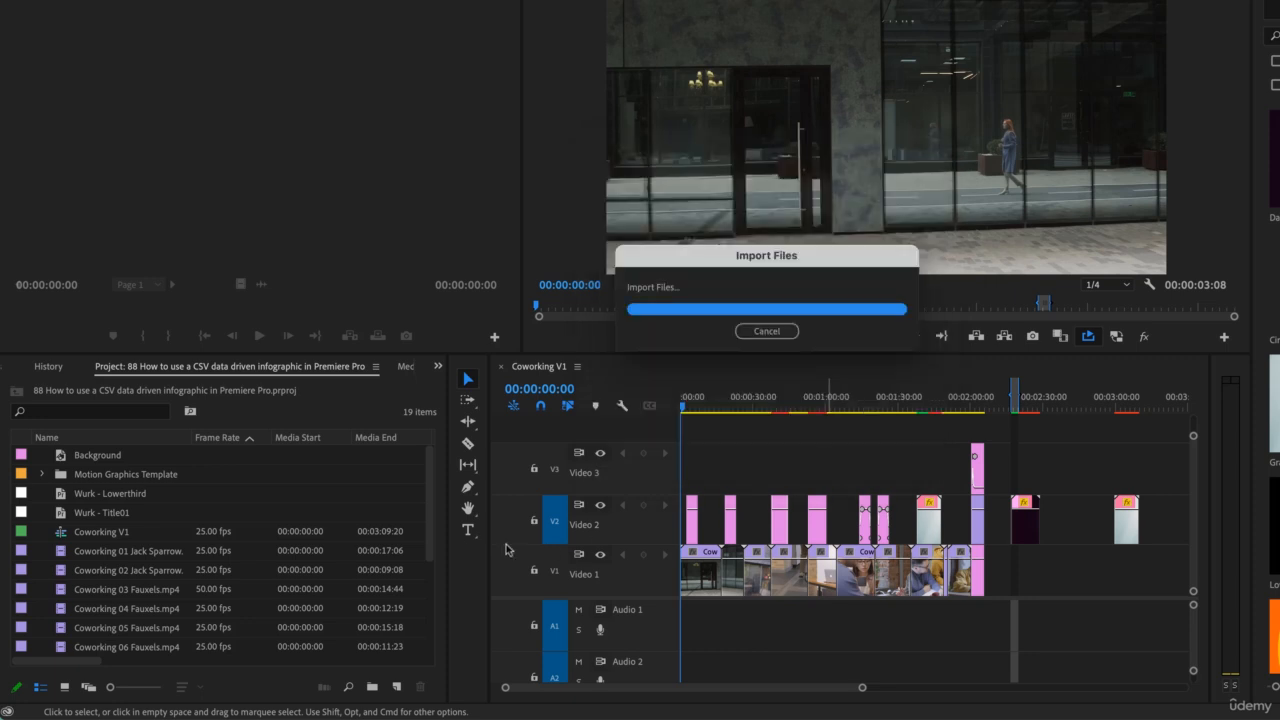
# Step: Show the Media Browser and open the Exercise Files favorite
pyautogui.click(406, 367)
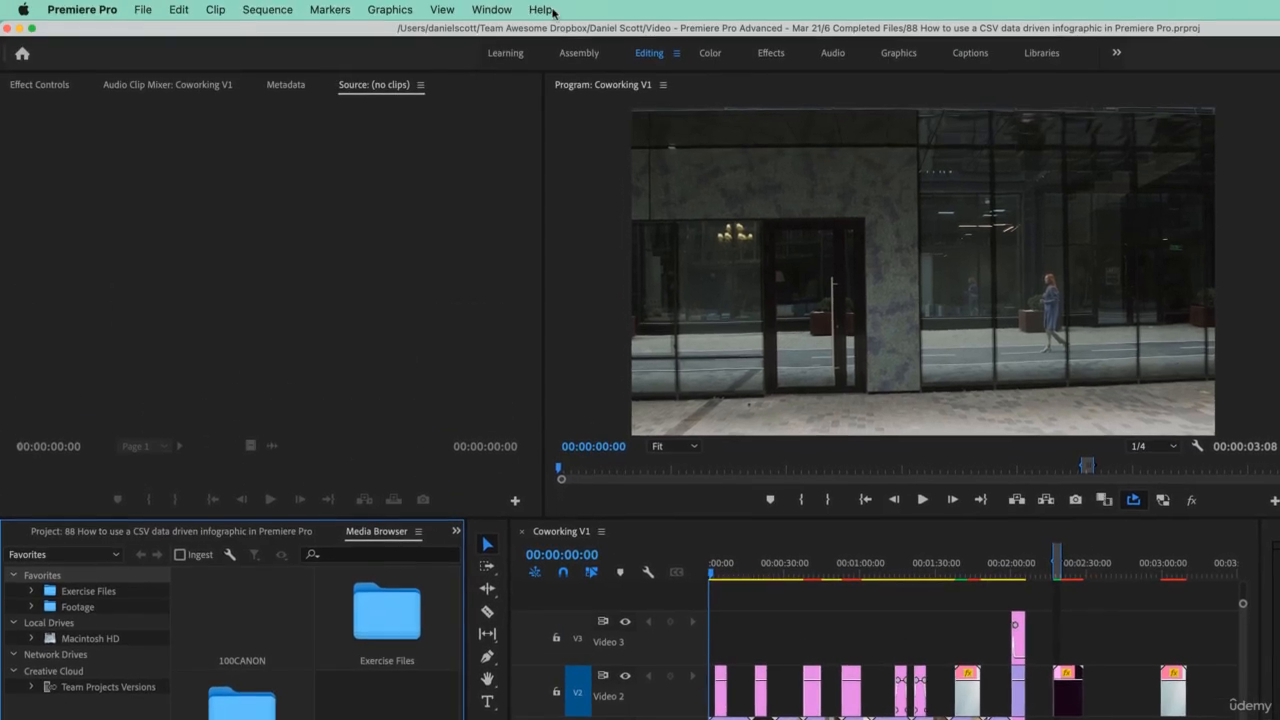
pyautogui.click(491, 9)
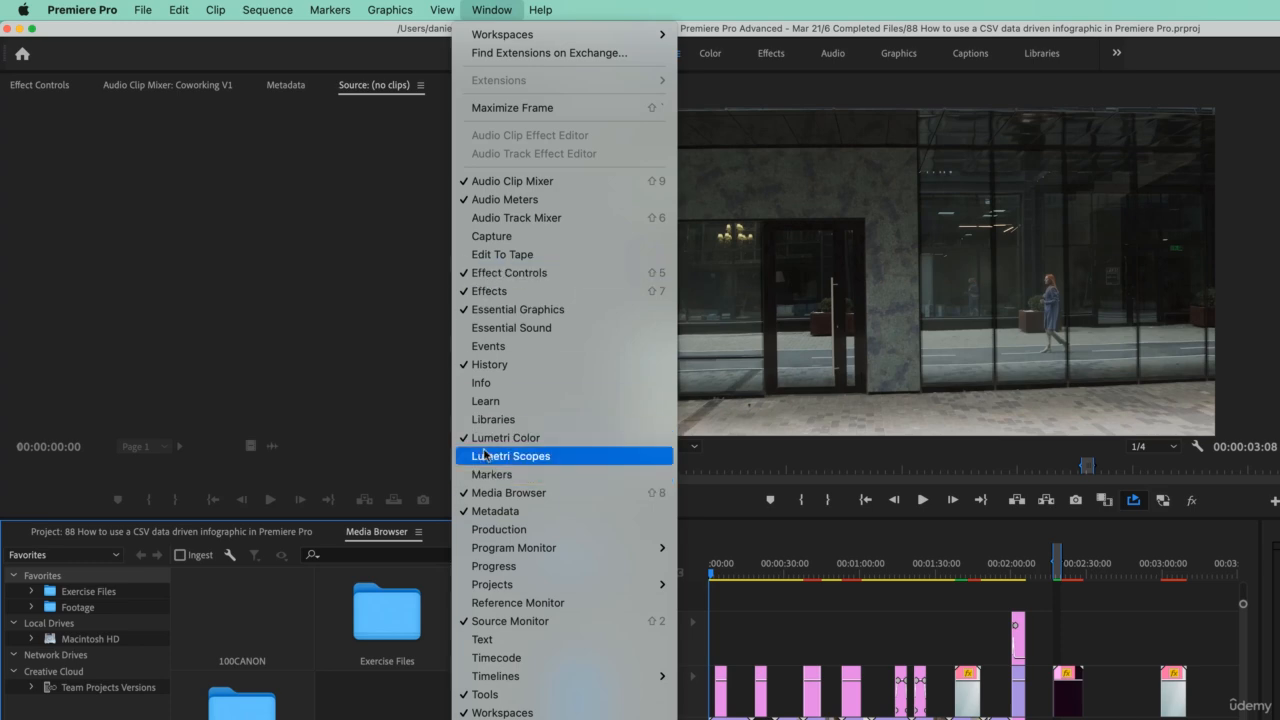
pyautogui.click(339, 646)
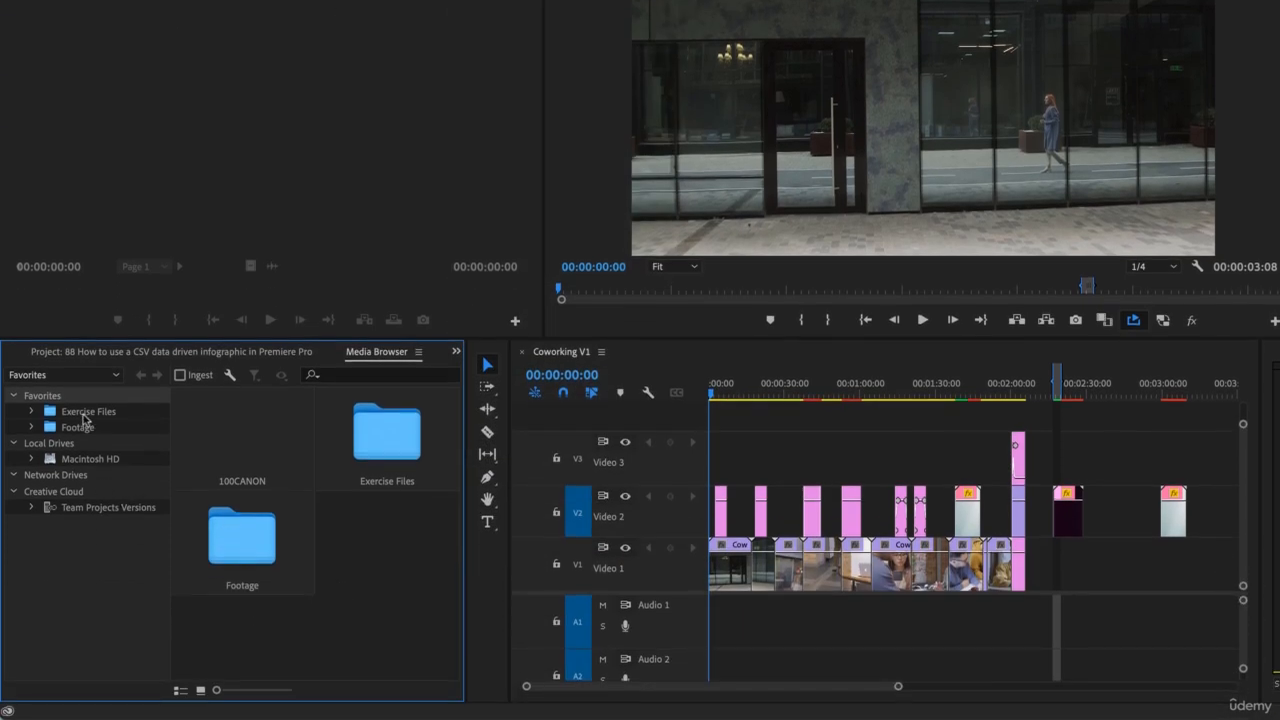
pyautogui.click(86, 412)
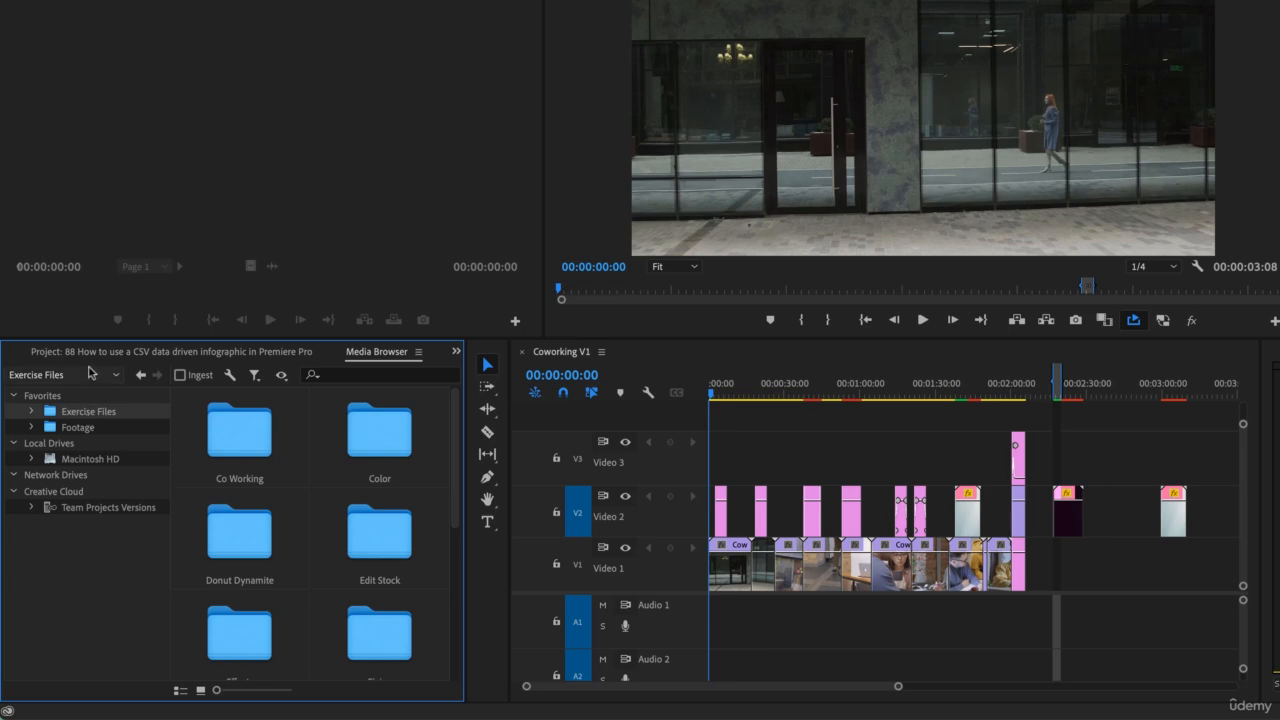
# Step: Browse the local Macintosh HD drive down to the home folder, check a folder's options, and return to Exercise Files
pyautogui.click(90, 375)
pyautogui.click(80, 459)
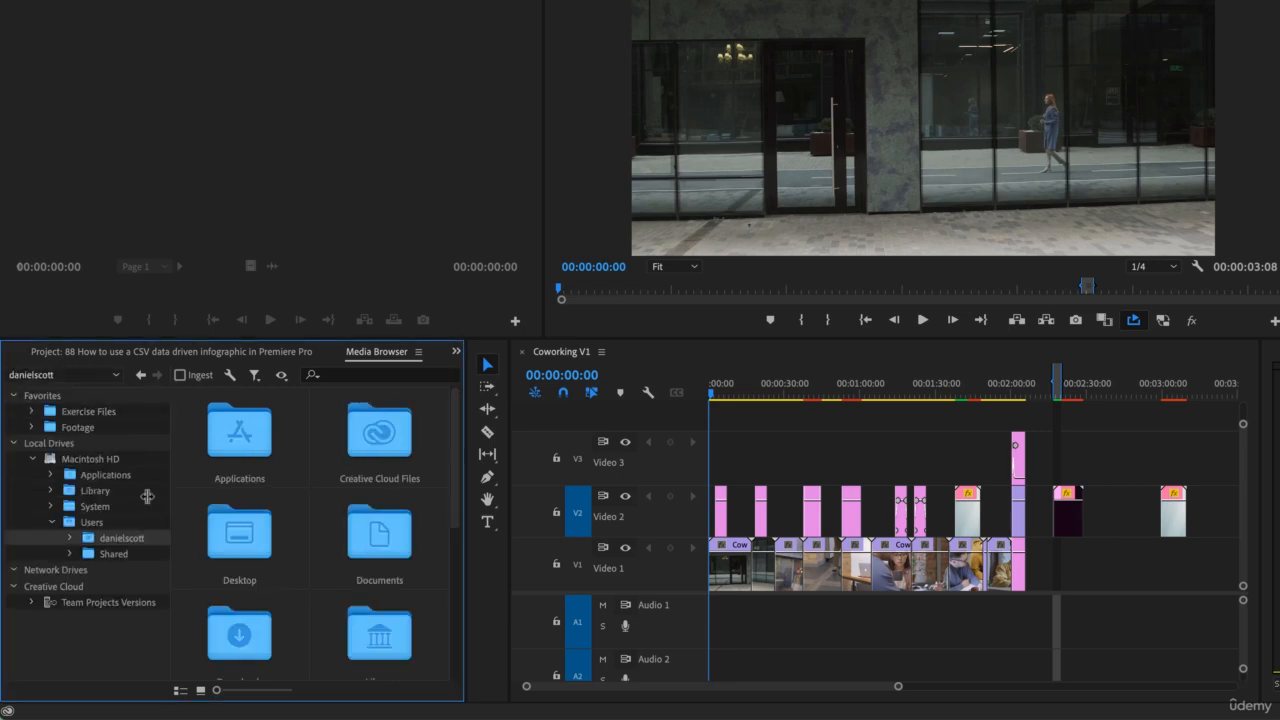
pyautogui.rightClick(243, 438)
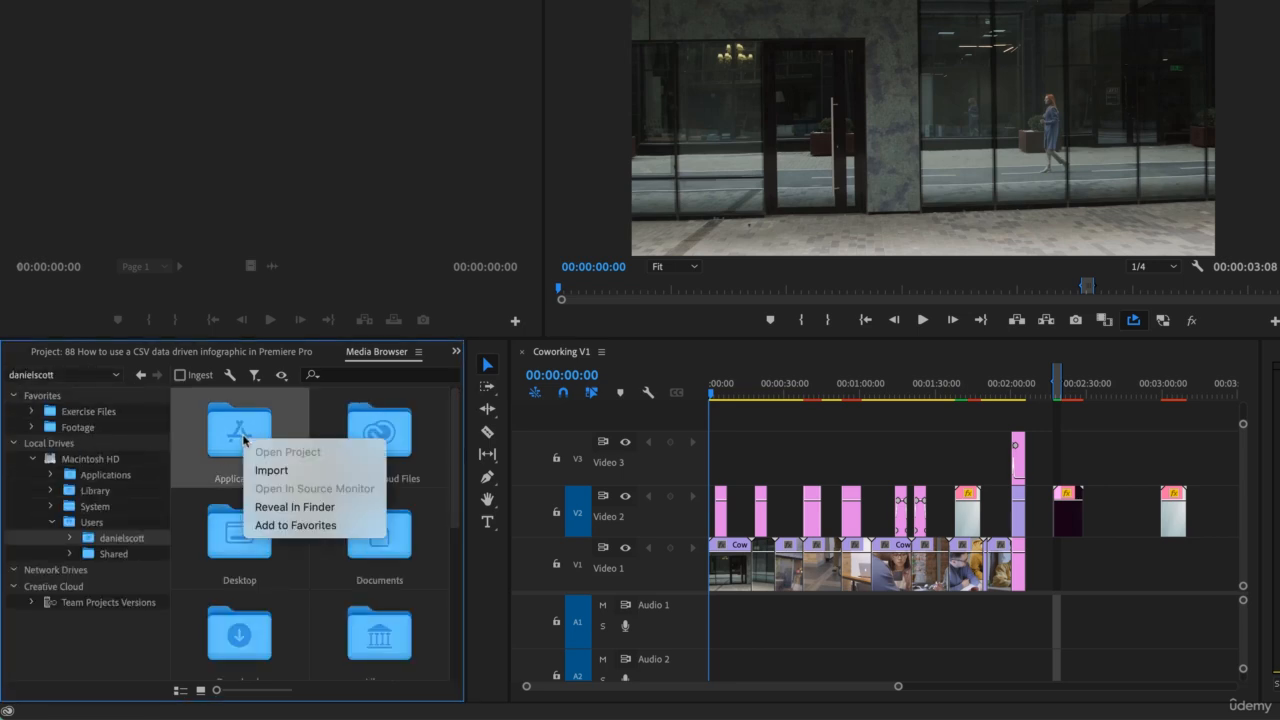
pyautogui.click(274, 525)
pyautogui.click(82, 418)
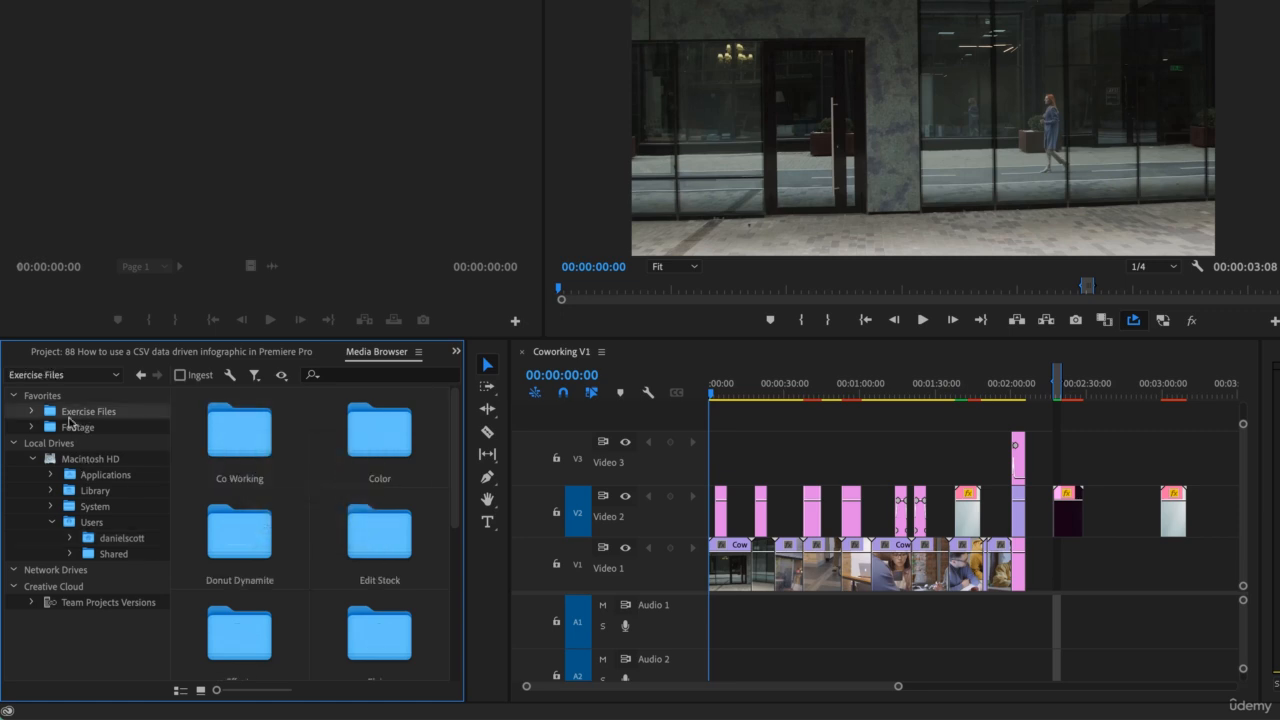
# Step: Compare the list and thumbnail views of the Exercise Files folder, finishing in thumbnail view
pyautogui.click(180, 691)
pyautogui.click(200, 690)
pyautogui.click(180, 691)
pyautogui.click(200, 690)
# Step: Open the Co Working folder and go into Logo Reveal.aep to list its compositions
pyautogui.click(226, 451)
pyautogui.doubleClick(226, 451)
pyautogui.scroll(-5, 352, 558)
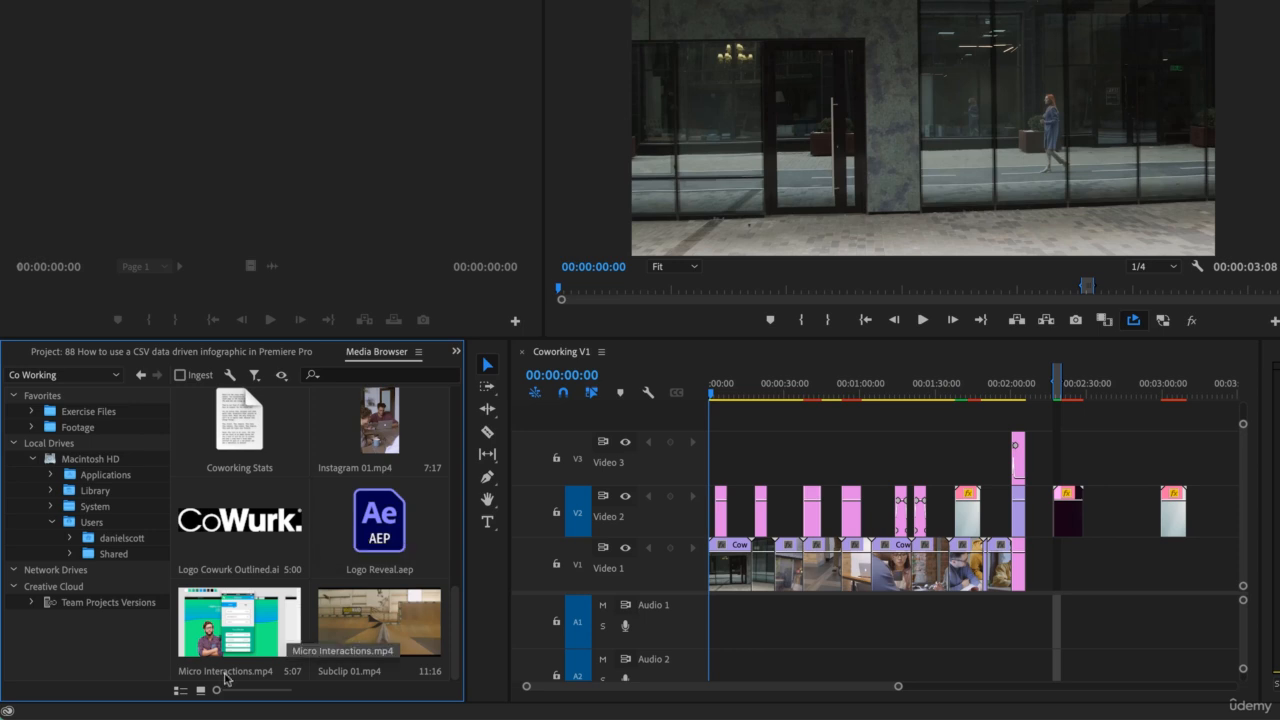
pyautogui.doubleClick(377, 521)
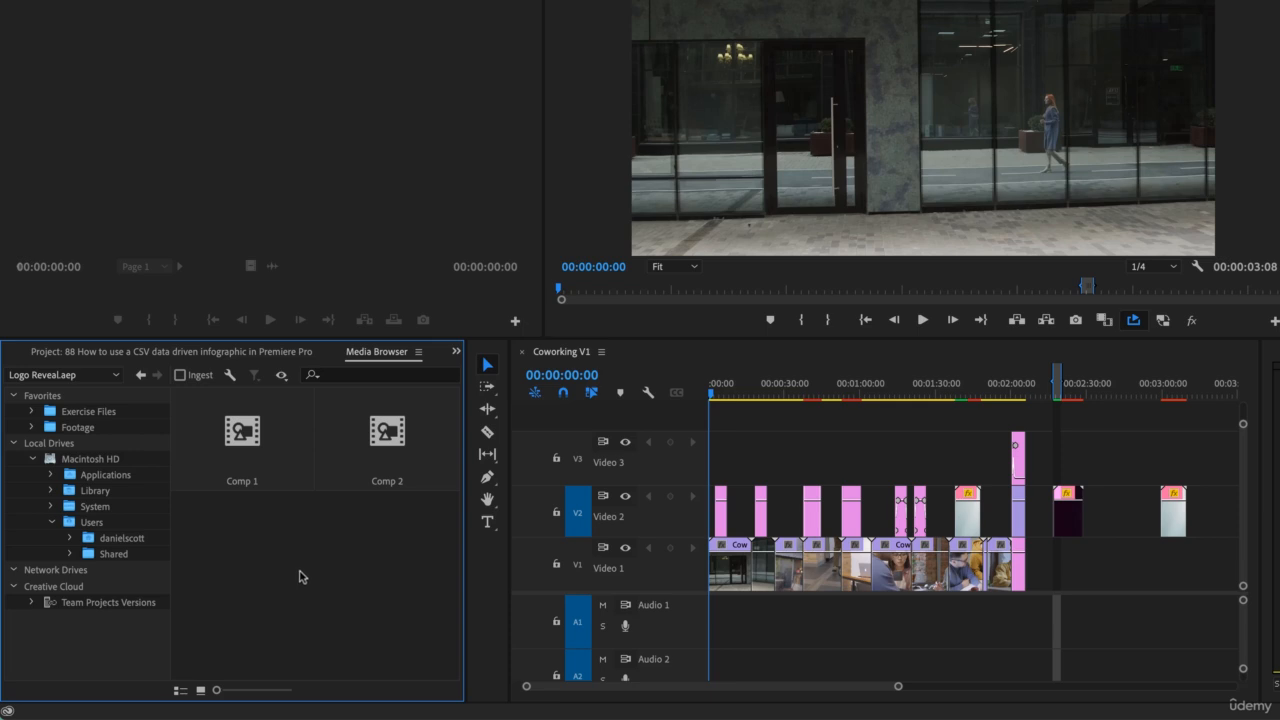
# Step: Load Comp 1 from Logo Reveal.aep into the Source Monitor and play it
pyautogui.click(259, 446)
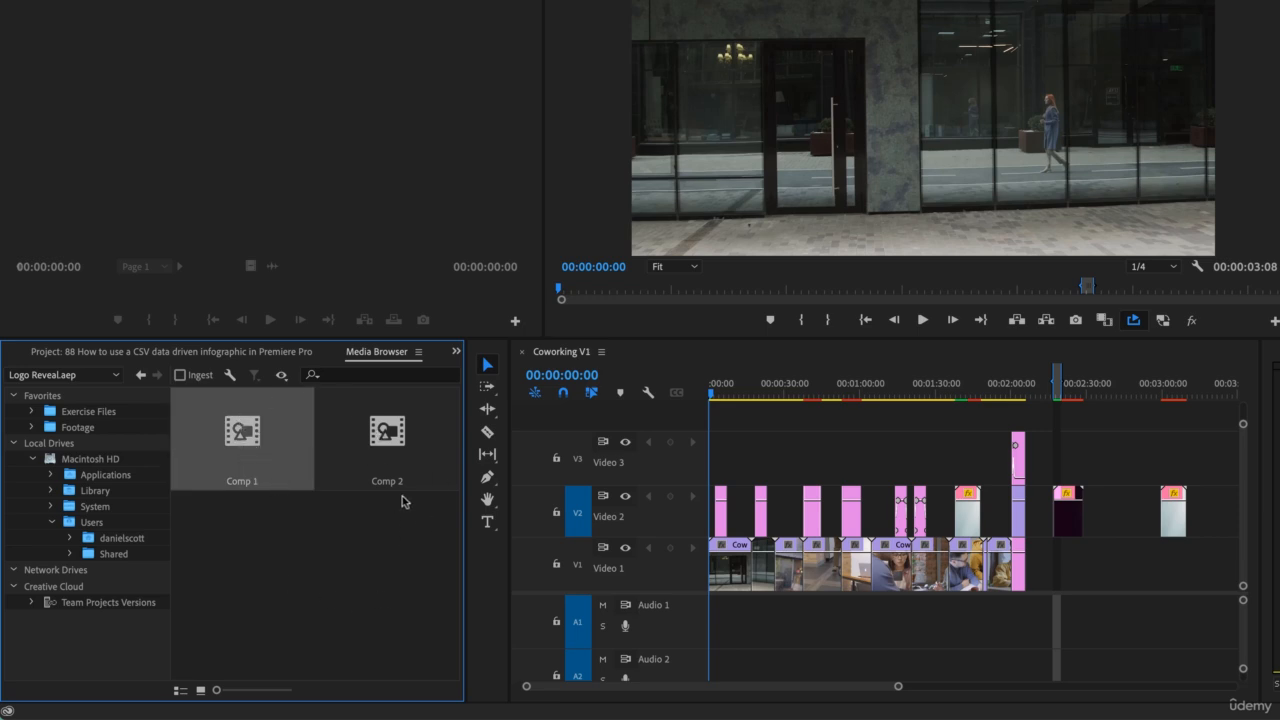
pyautogui.doubleClick(255, 438)
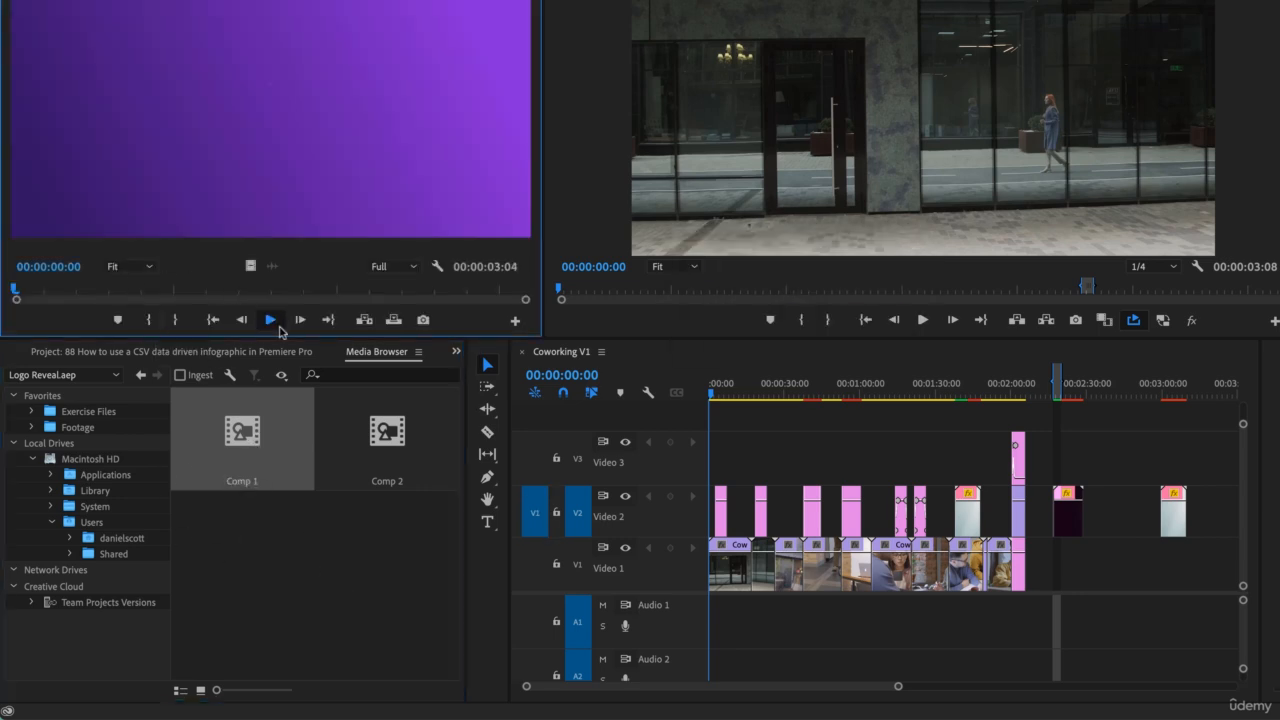
pyautogui.click(279, 326)
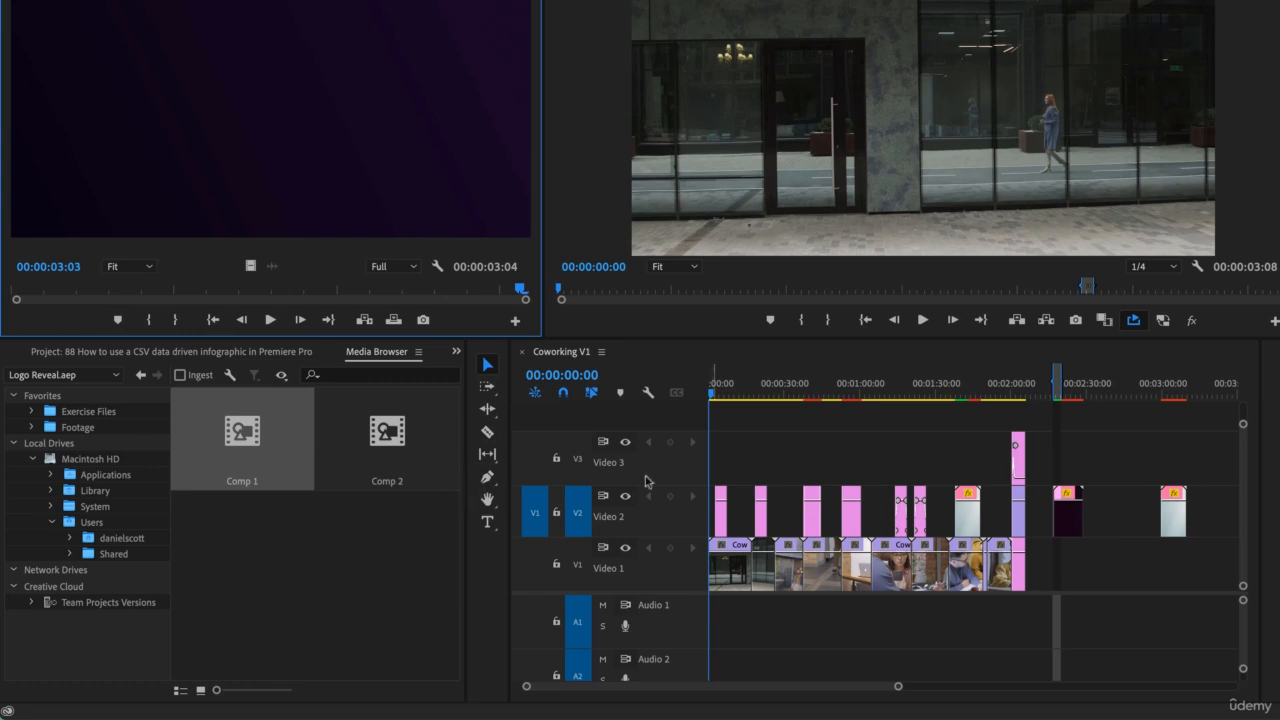
# Step: Try to preview Comp 2 in the Source Monitor, reopening Comp 1 and Comp 2 in turn
pyautogui.doubleClick(387, 433)
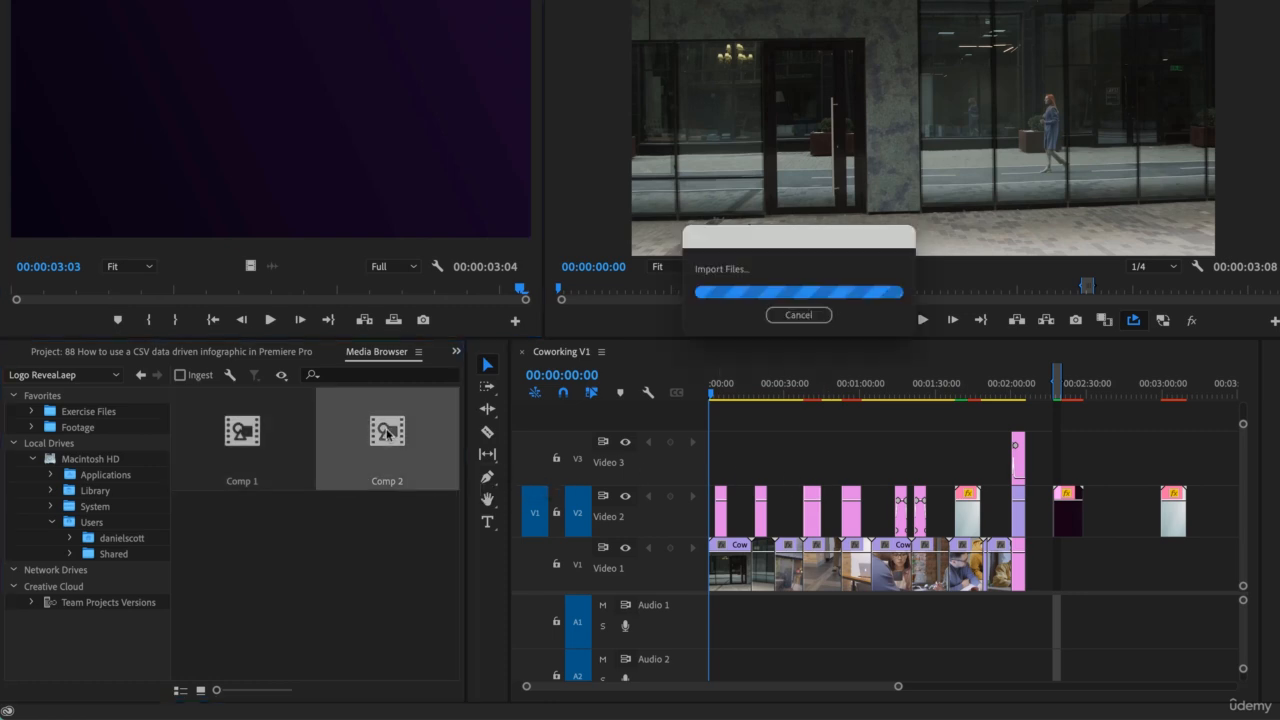
pyautogui.click(271, 320)
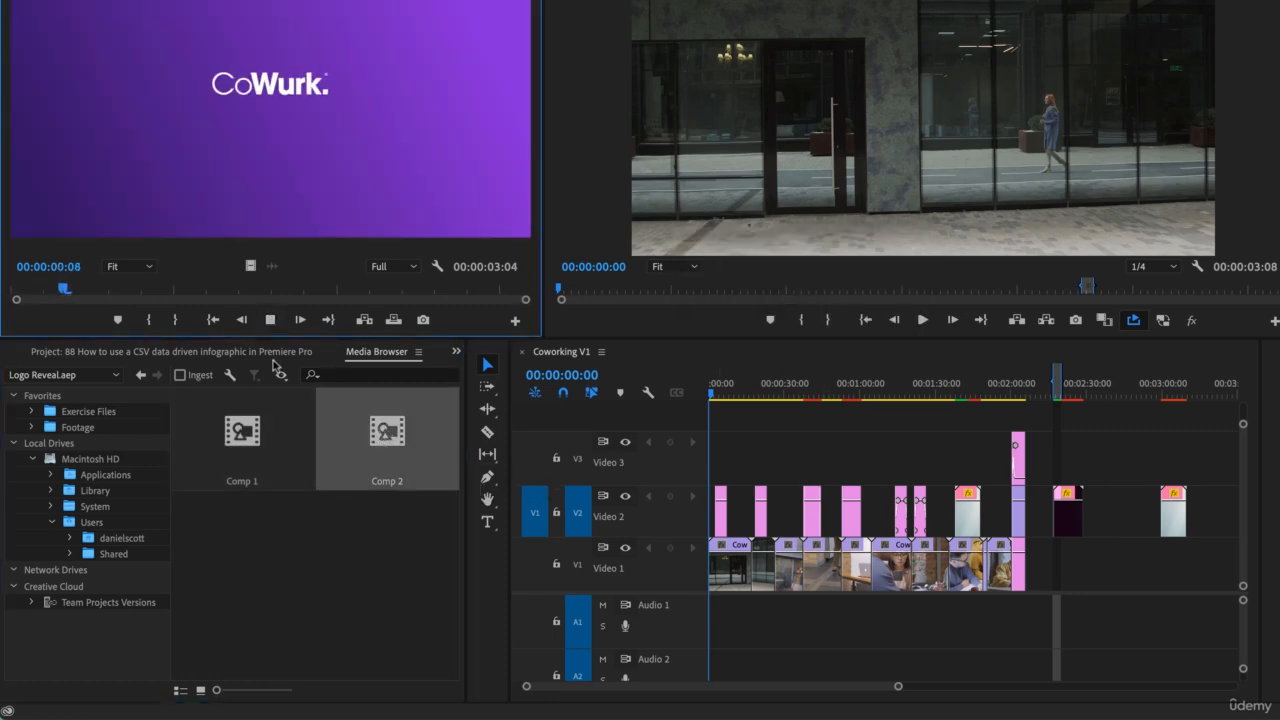
pyautogui.click(270, 320)
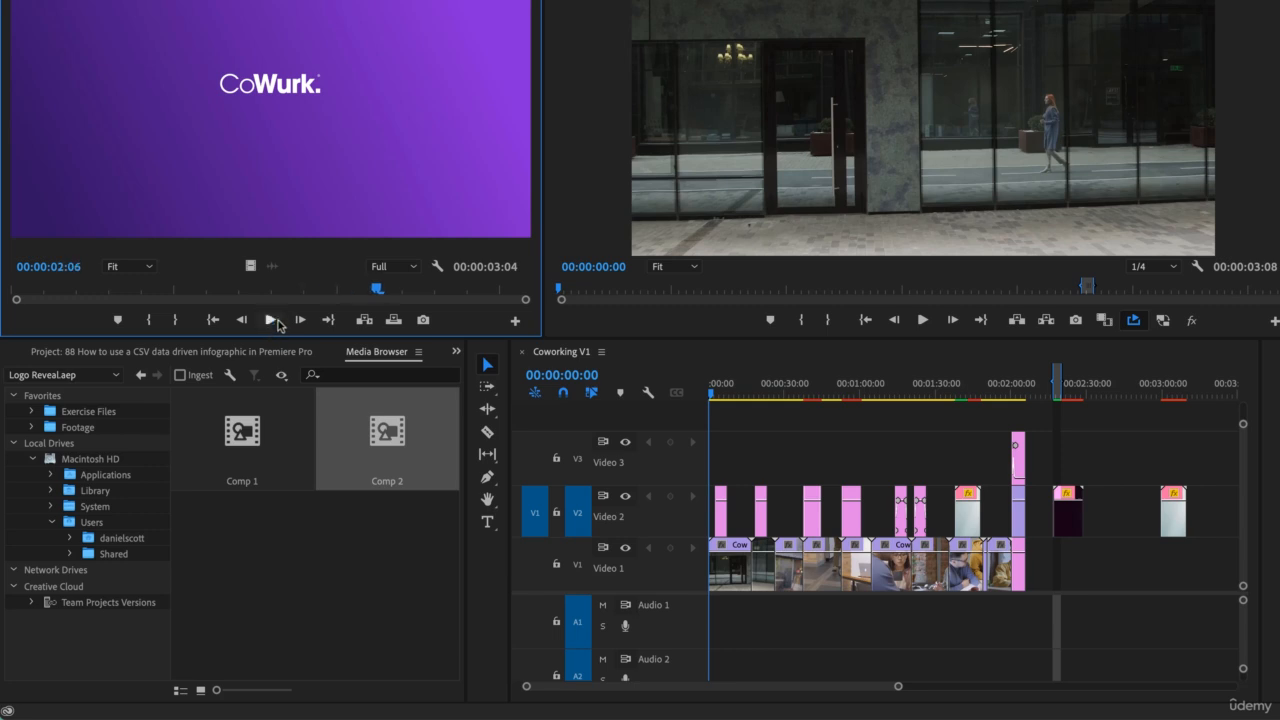
pyautogui.doubleClick(251, 434)
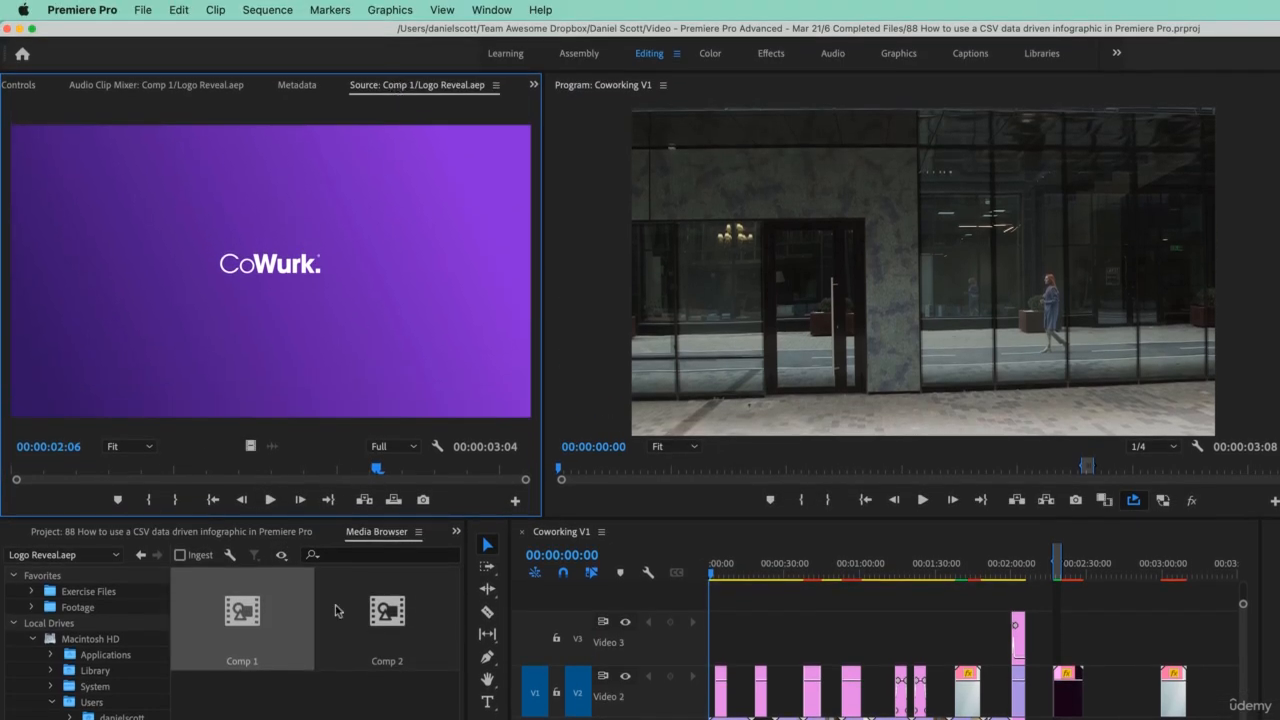
pyautogui.doubleClick(359, 618)
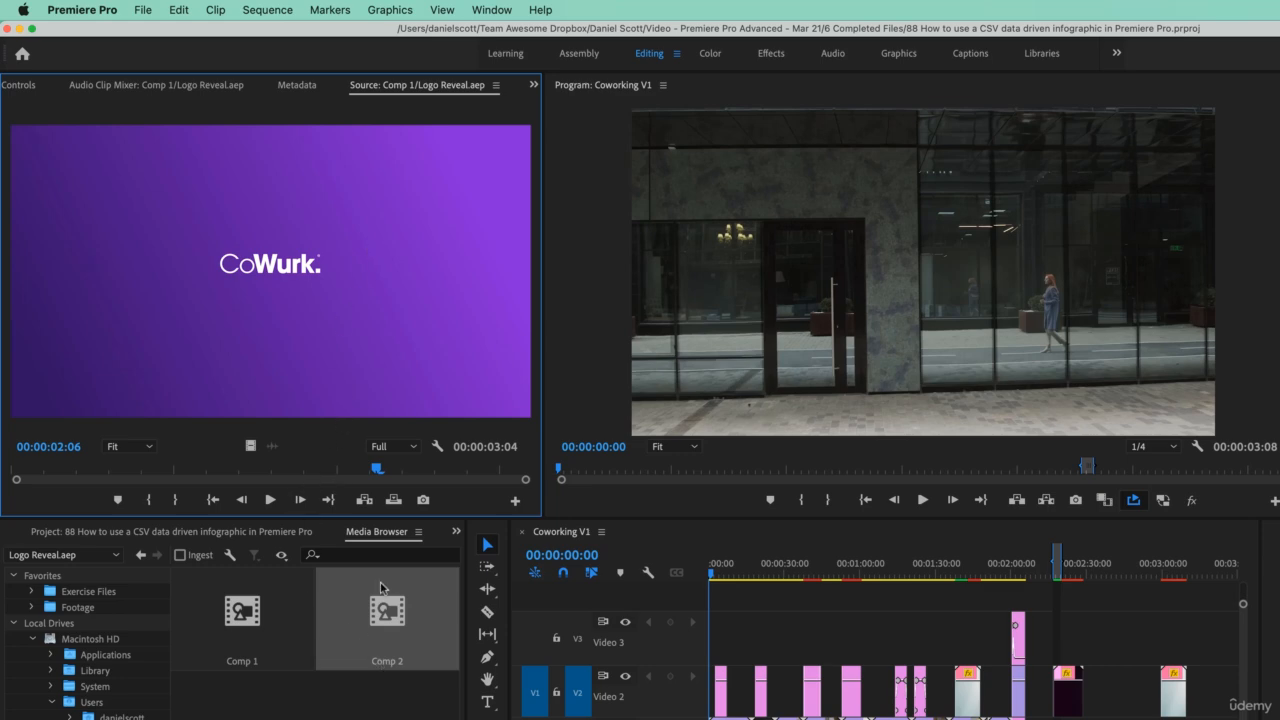
# Step: Close the clip loaded in the Source Monitor, load Comp 2 instead and play it
pyautogui.click(496, 86)
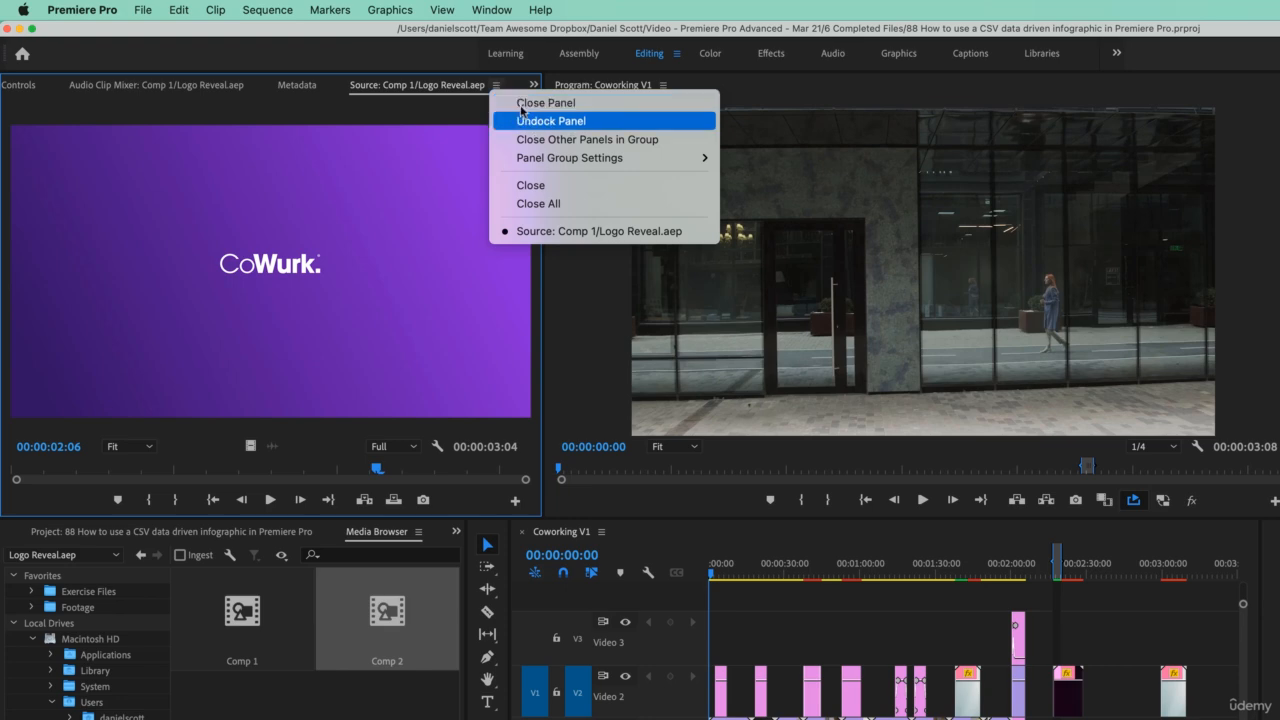
pyautogui.click(535, 194)
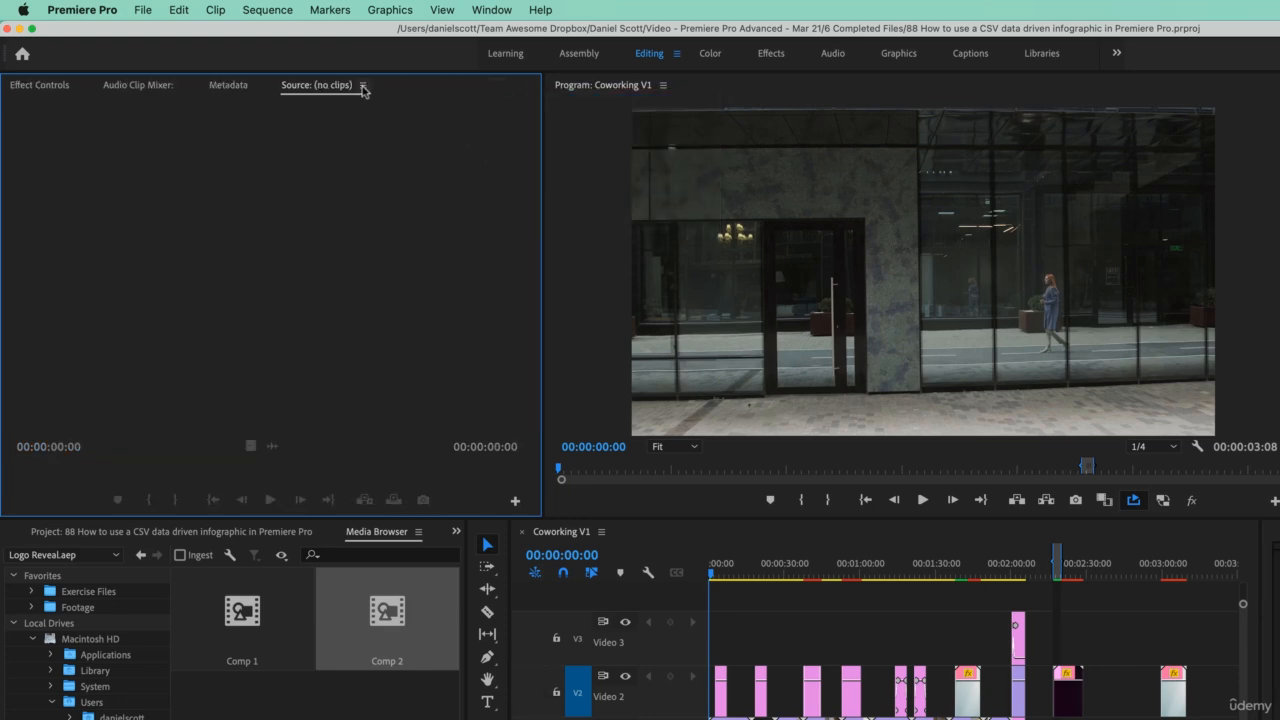
pyautogui.doubleClick(390, 625)
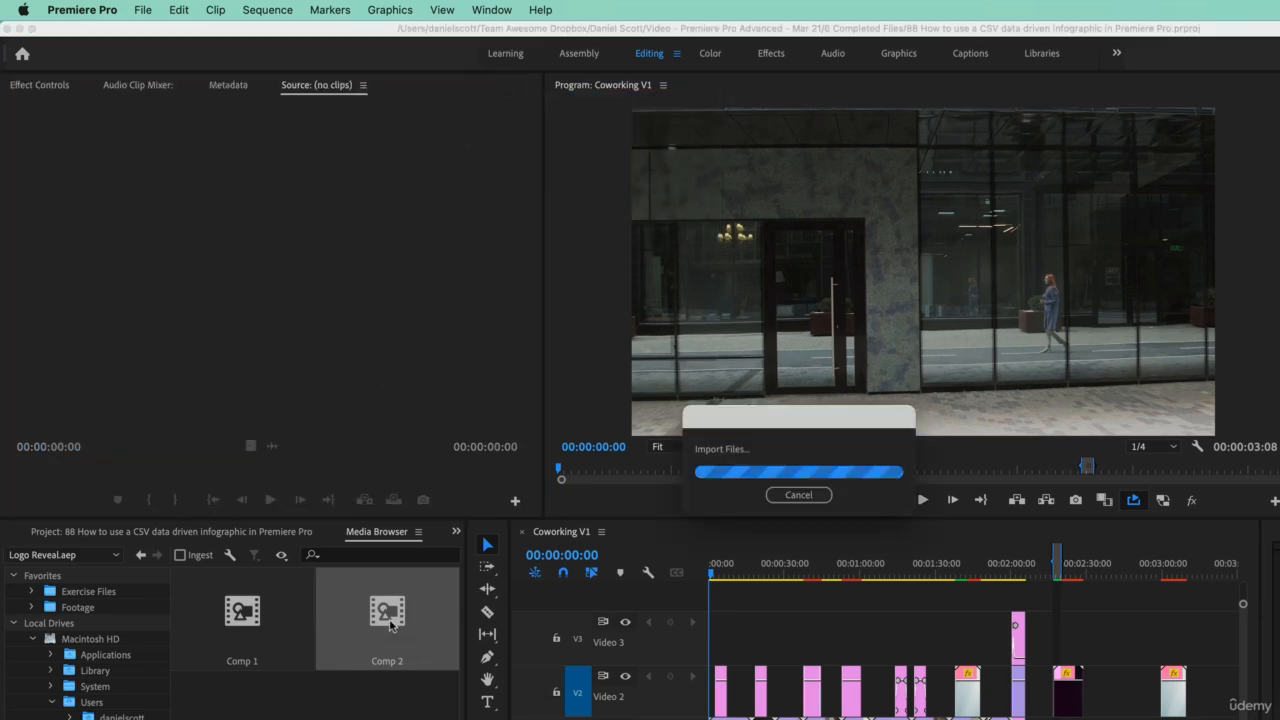
pyautogui.click(270, 500)
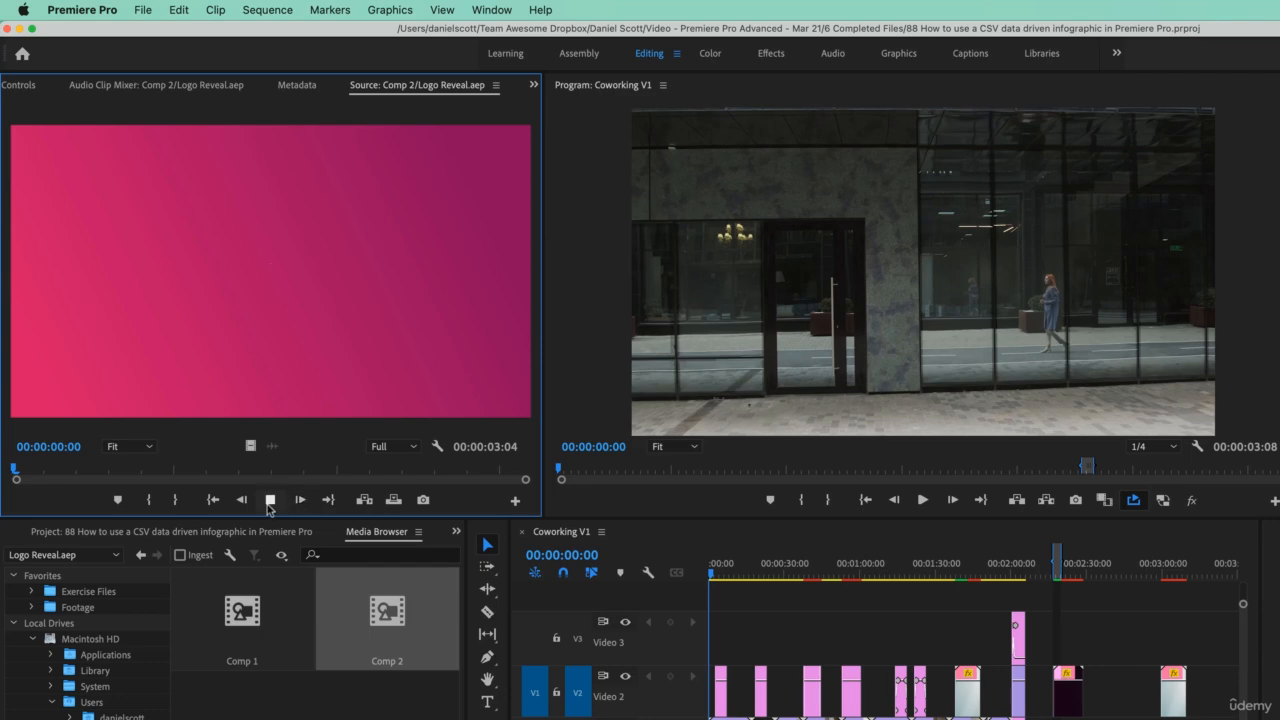
pyautogui.click(268, 502)
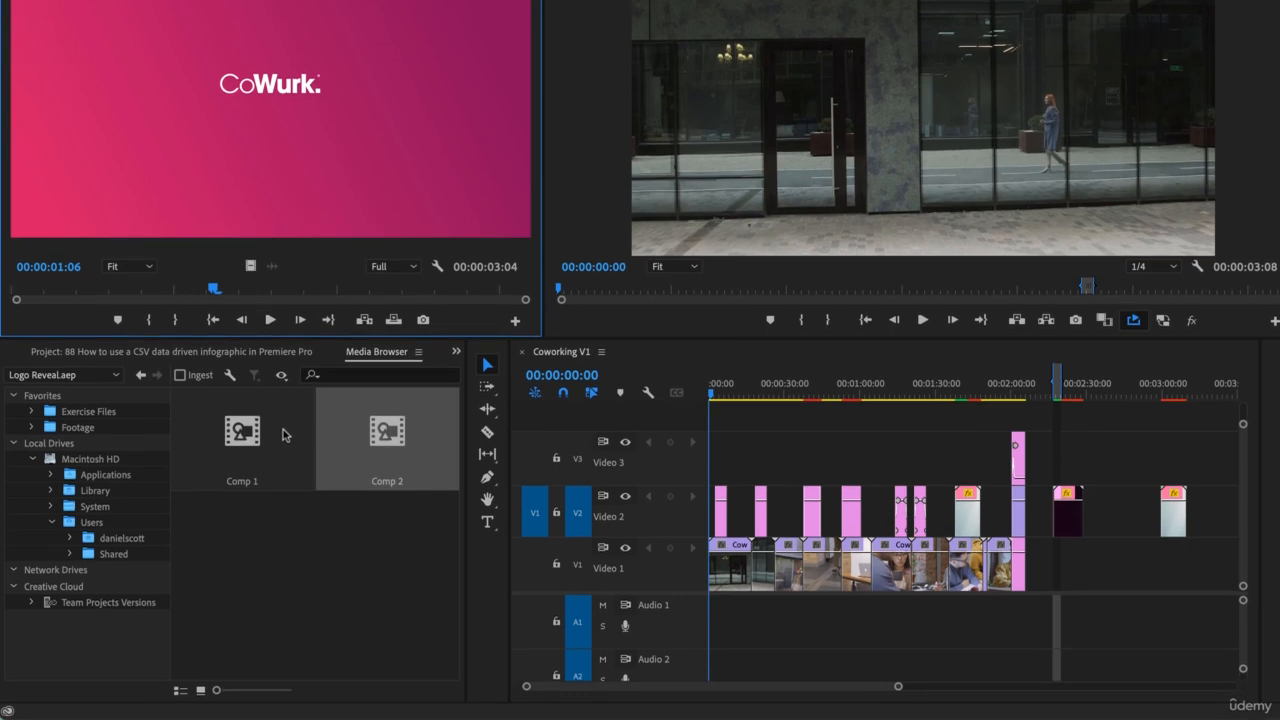
# Step: Insert Comp 2 at the start of the Video 1 track, ahead of the existing clips, and play the sequence
pyautogui.click(361, 391)
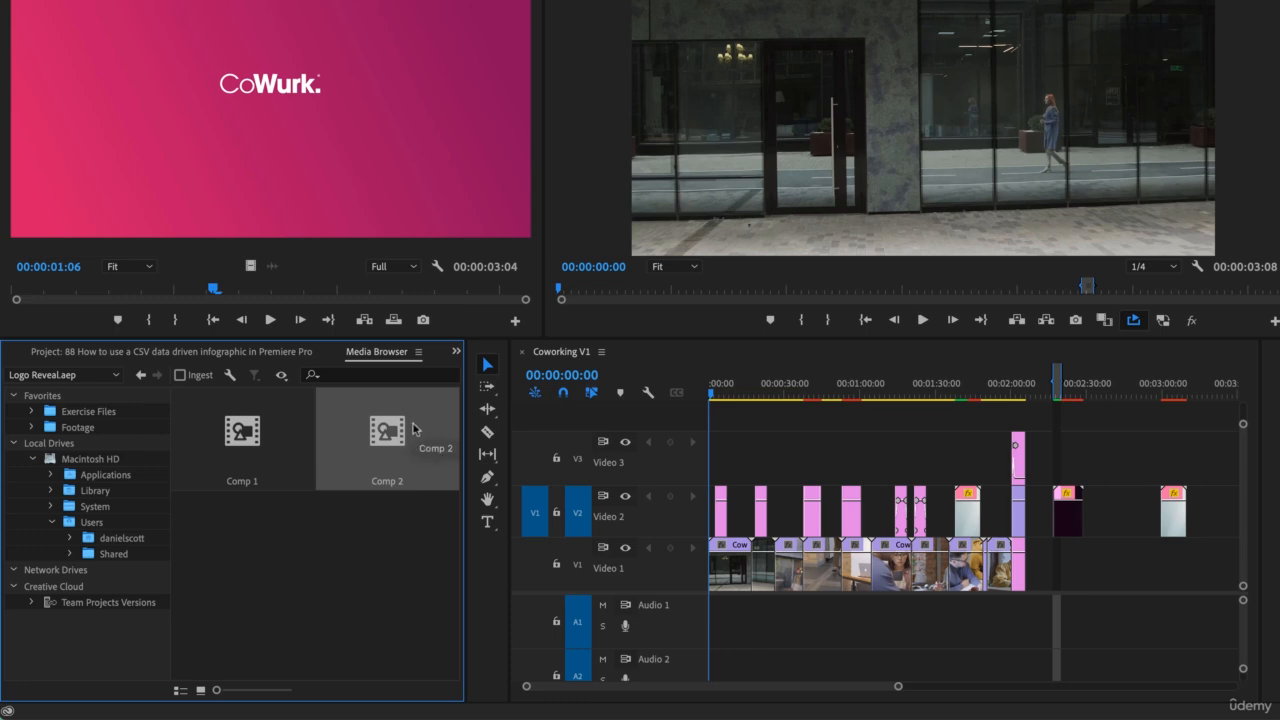
pyautogui.moveTo(434, 440); pyautogui.dragTo(710, 558)
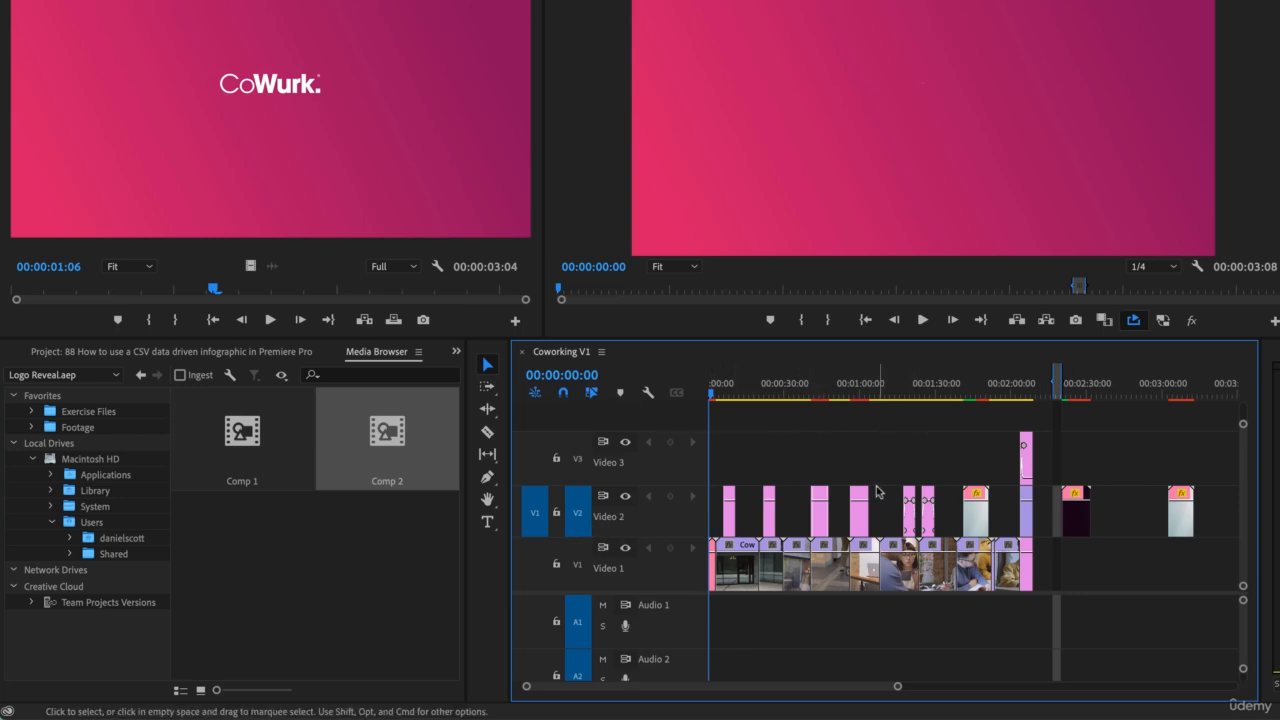
pyautogui.press('space')
pyautogui.press('space')
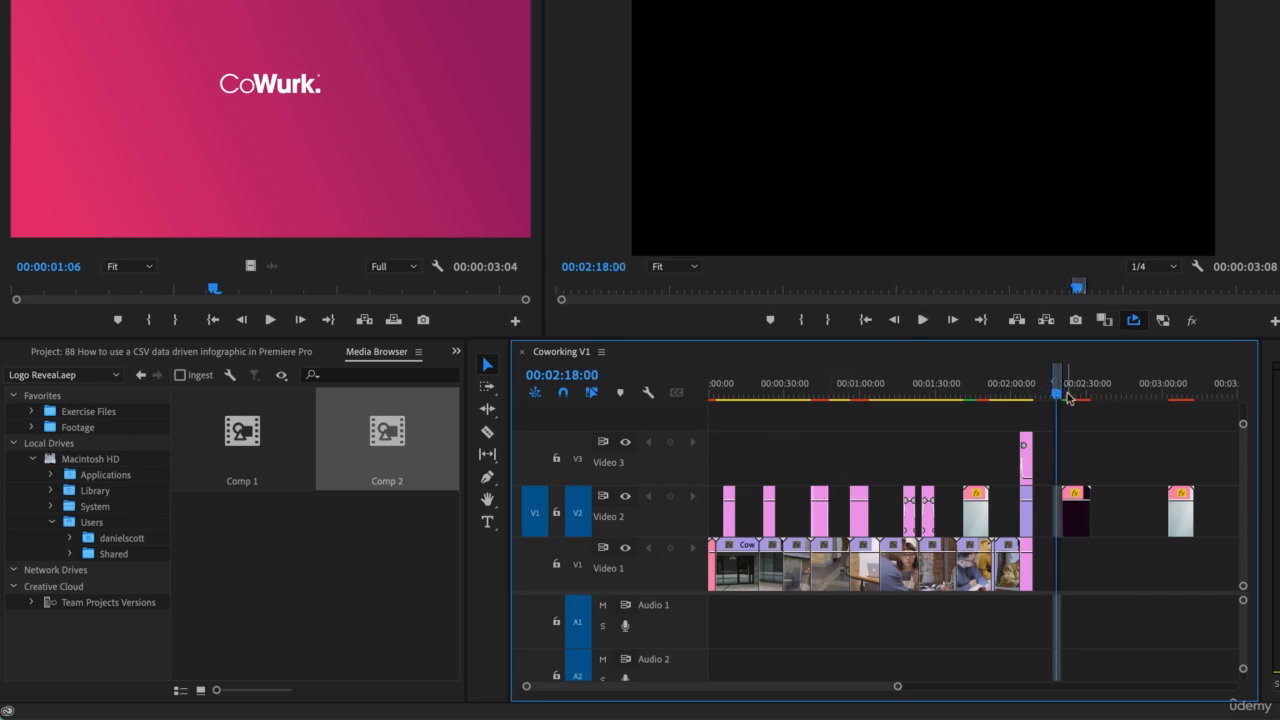
# Step: Clear the sequence's In and Out points and play the inserted logo reveal from the start
pyautogui.rightClick(1060, 394)
pyautogui.click(1108, 472)
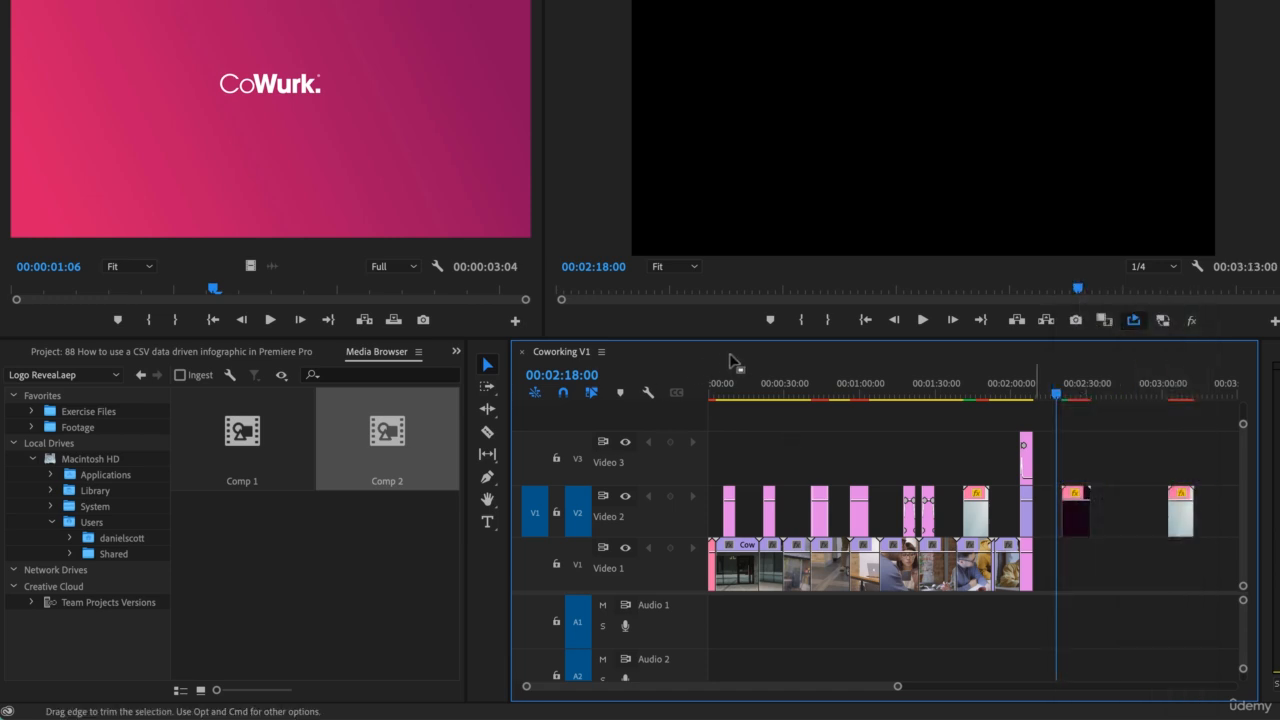
pyautogui.press('Home')
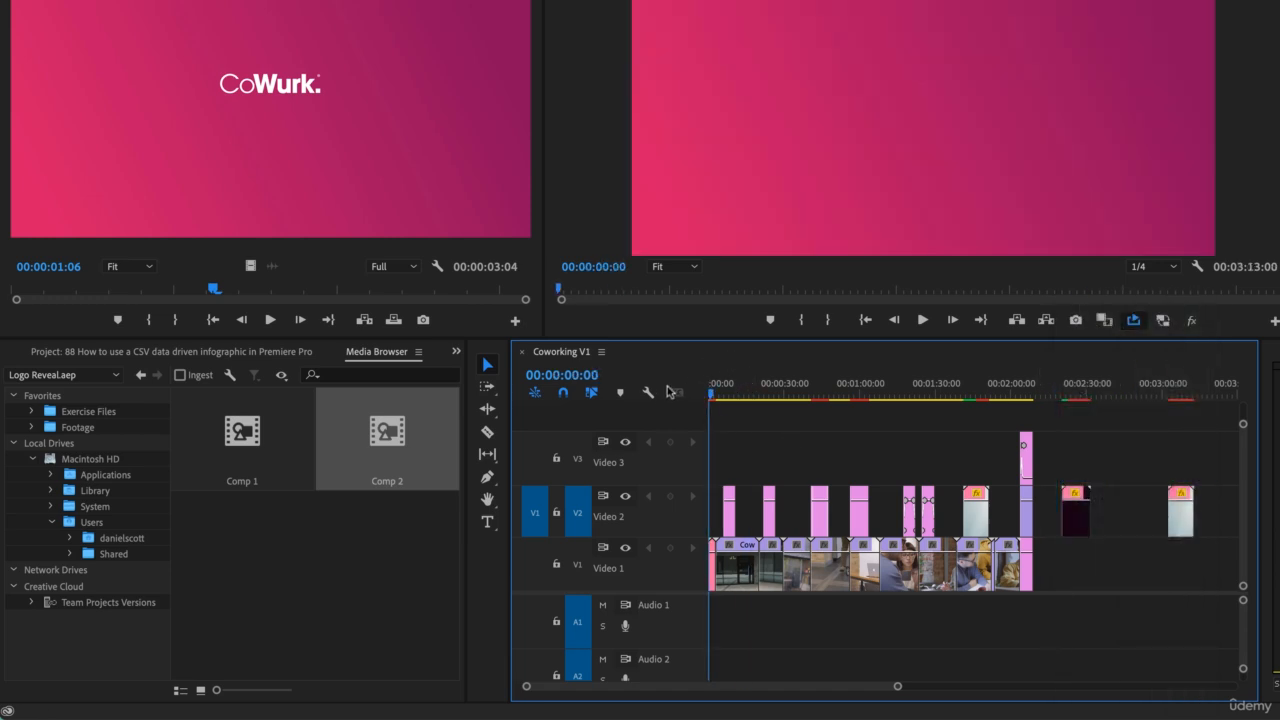
pyautogui.press('=')
pyautogui.press('=')
pyautogui.press('=')
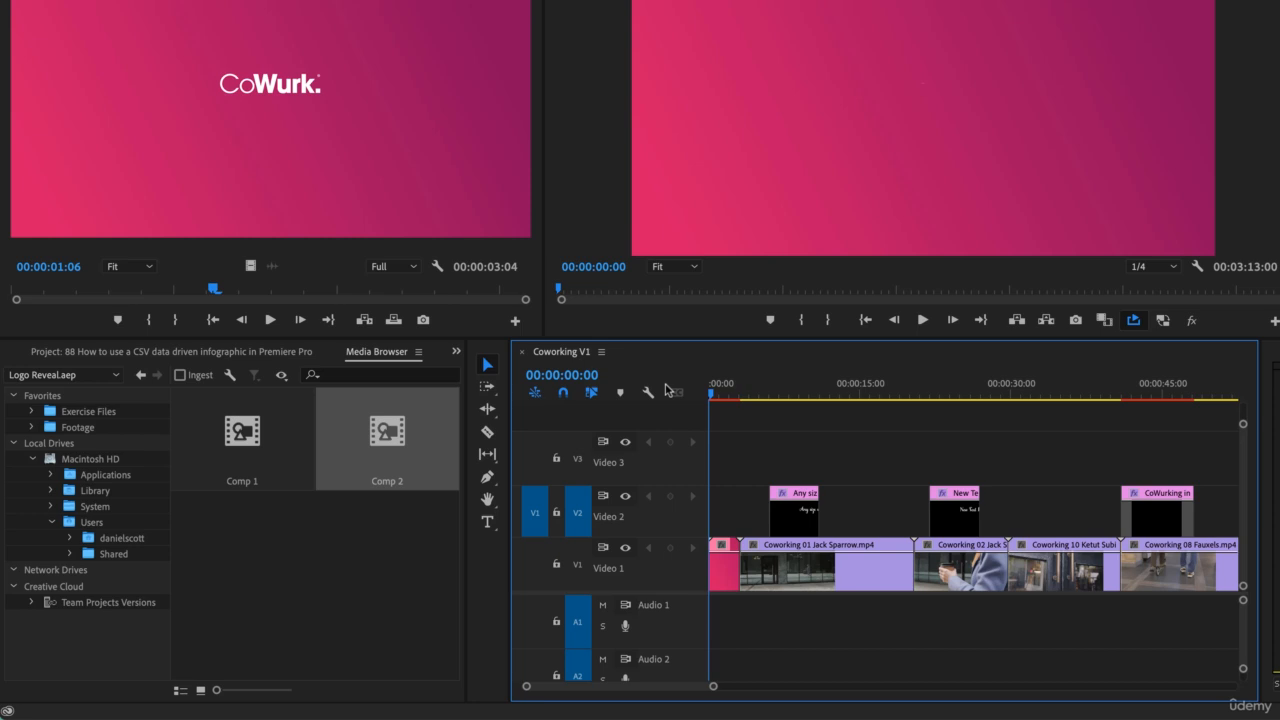
pyautogui.press('space')
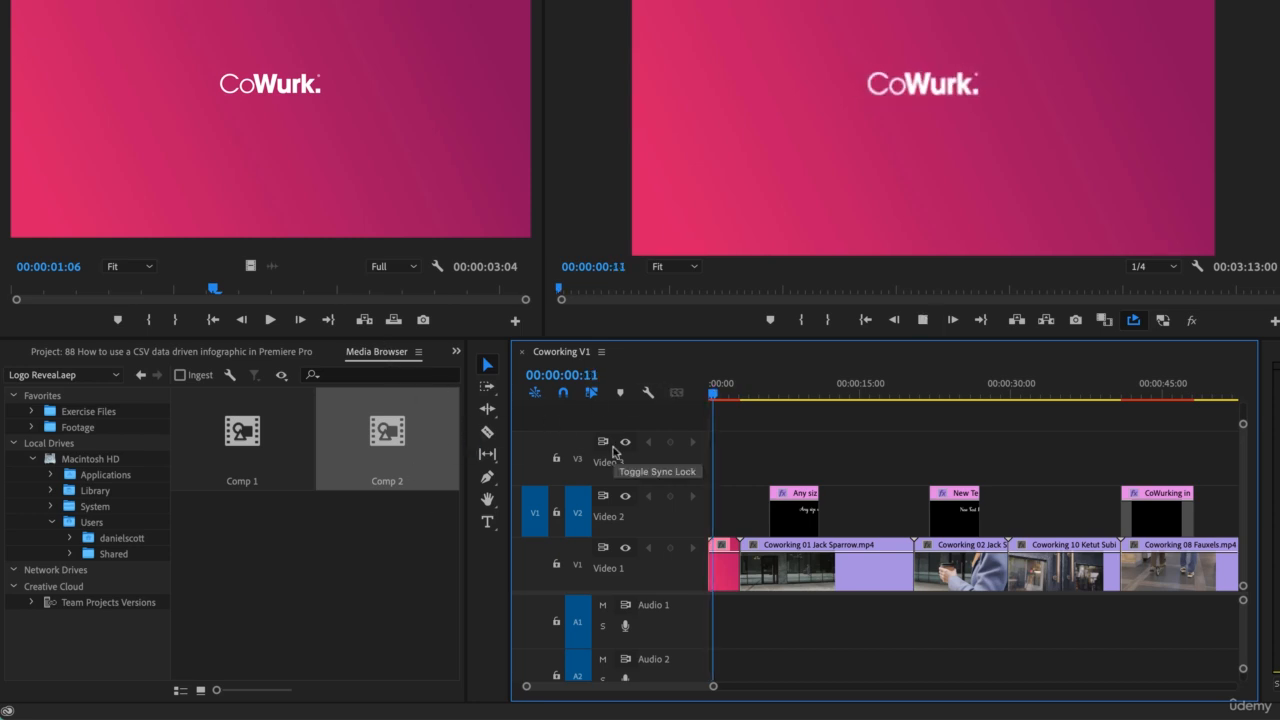
# Step: Set the Program Monitor's playback resolution to Full and replay the logo reveal from the start of the sequence
pyautogui.press('space')
pyautogui.click(1152, 267)
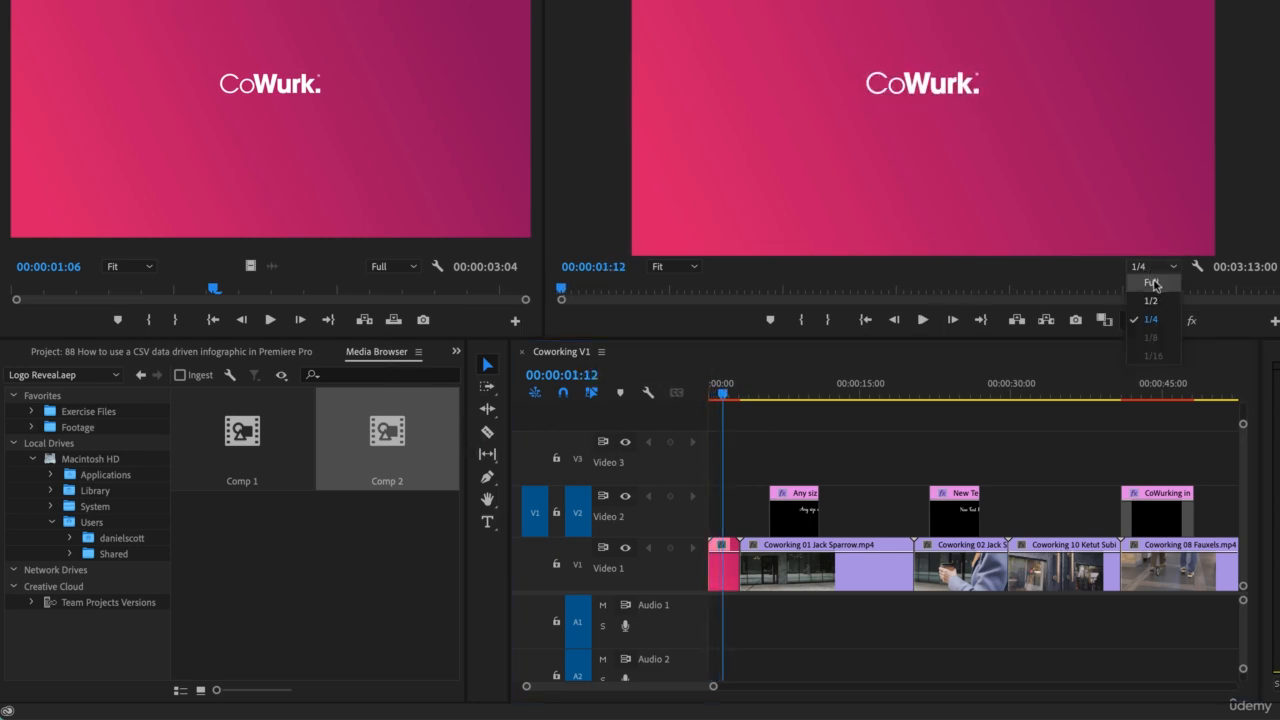
pyautogui.click(1153, 284)
pyautogui.press('space')
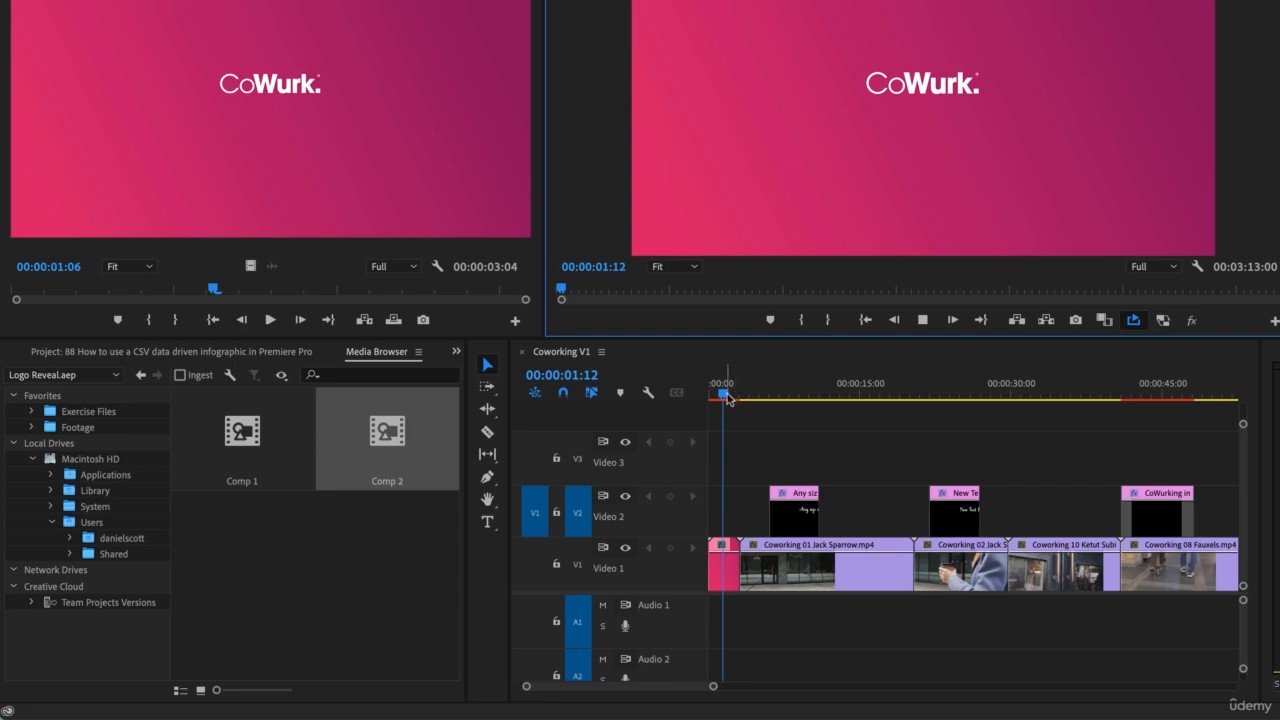
pyautogui.moveTo(727, 398); pyautogui.dragTo(706, 403)
pyautogui.press('space')
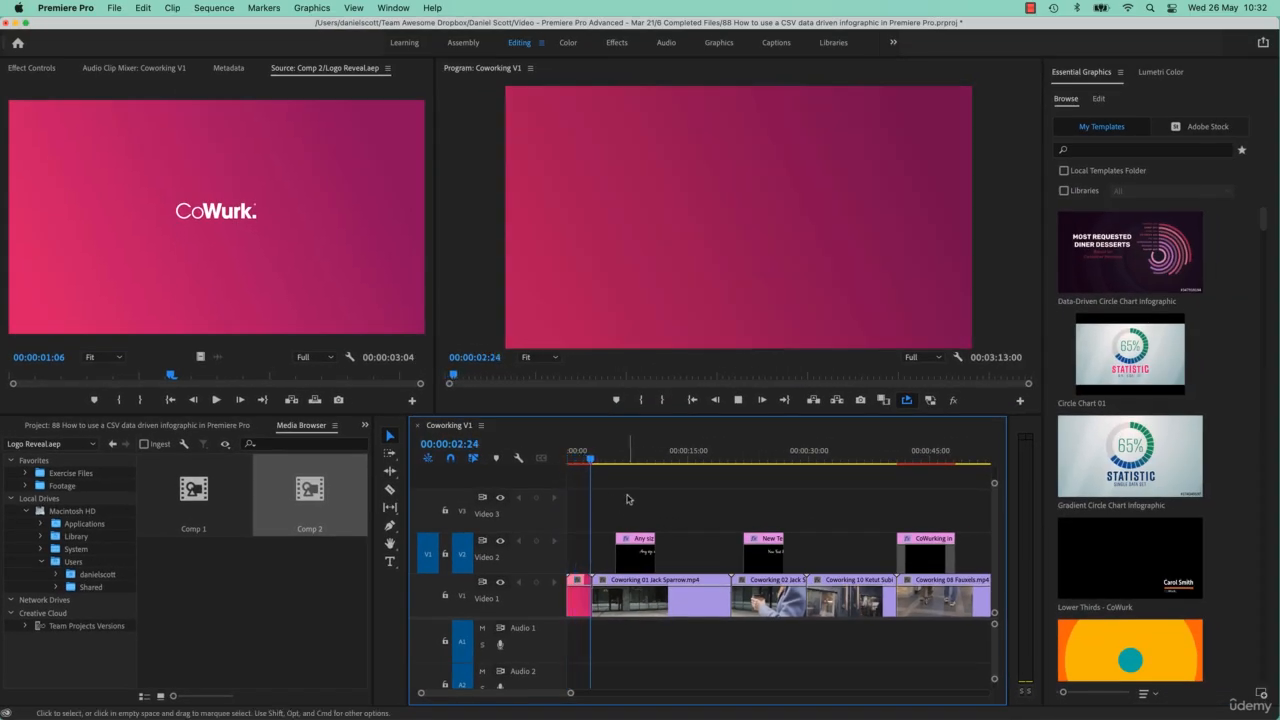
pyautogui.moveTo(580, 457); pyautogui.dragTo(570, 476)
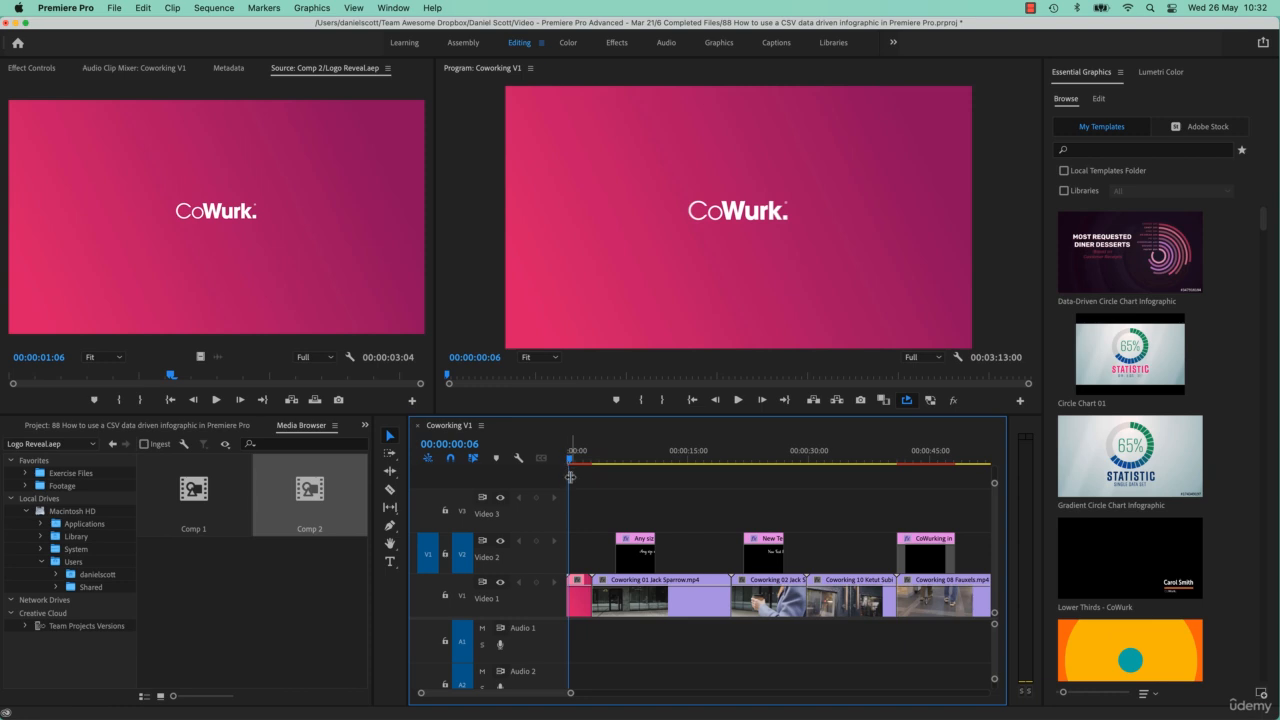
pyautogui.press('space')
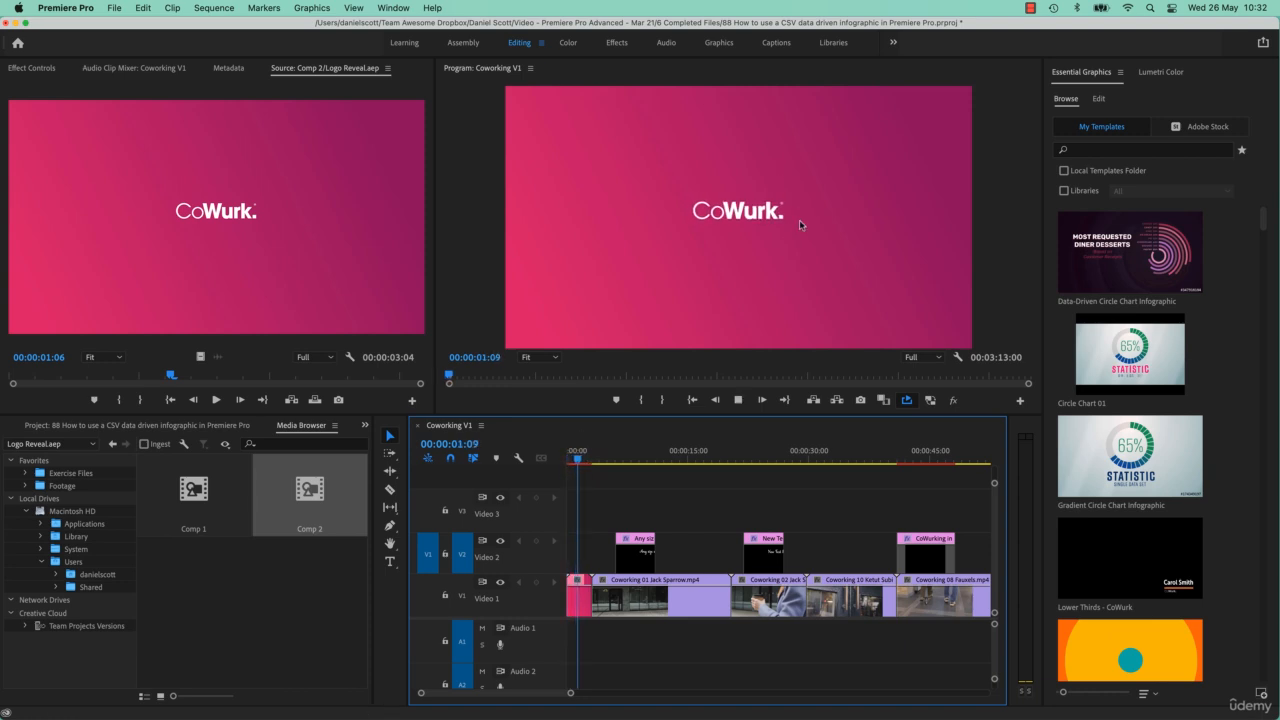
pyautogui.press('space')
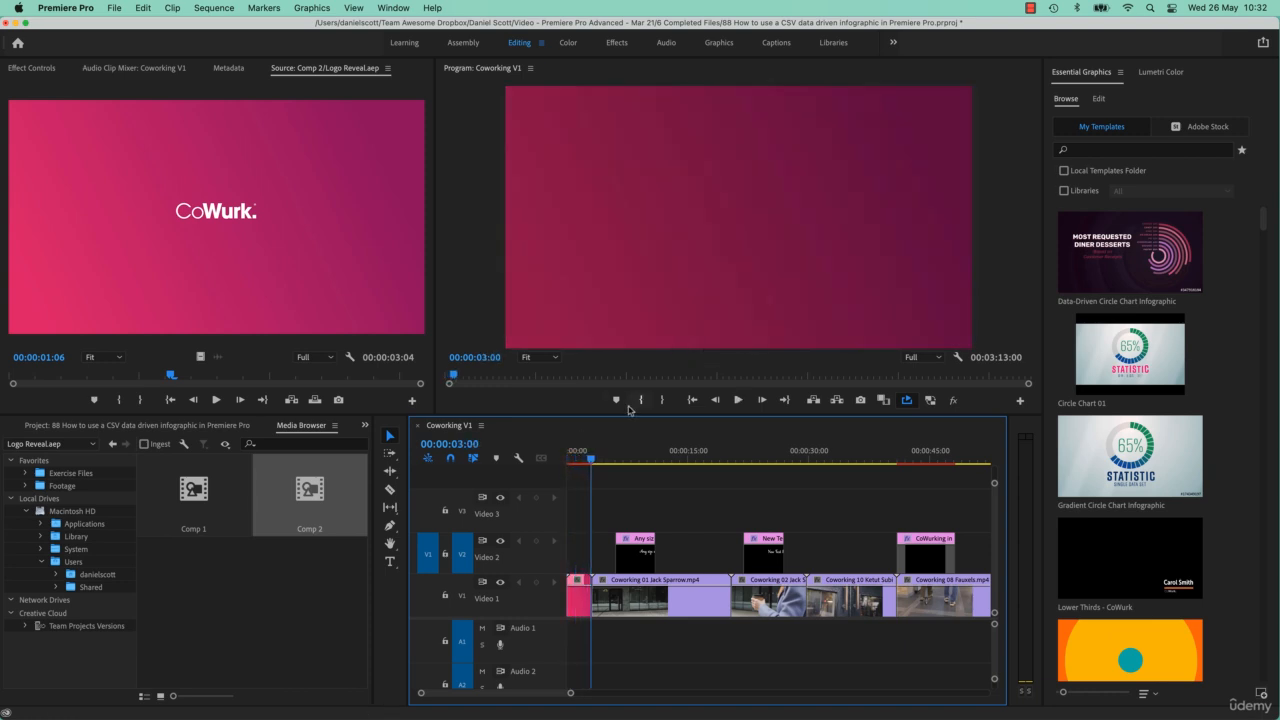
# Step: Mark In at the start of the sequence and Out at 00:00:03:22, and render the effects in that range
pyautogui.moveTo(596, 460); pyautogui.dragTo(565, 463)
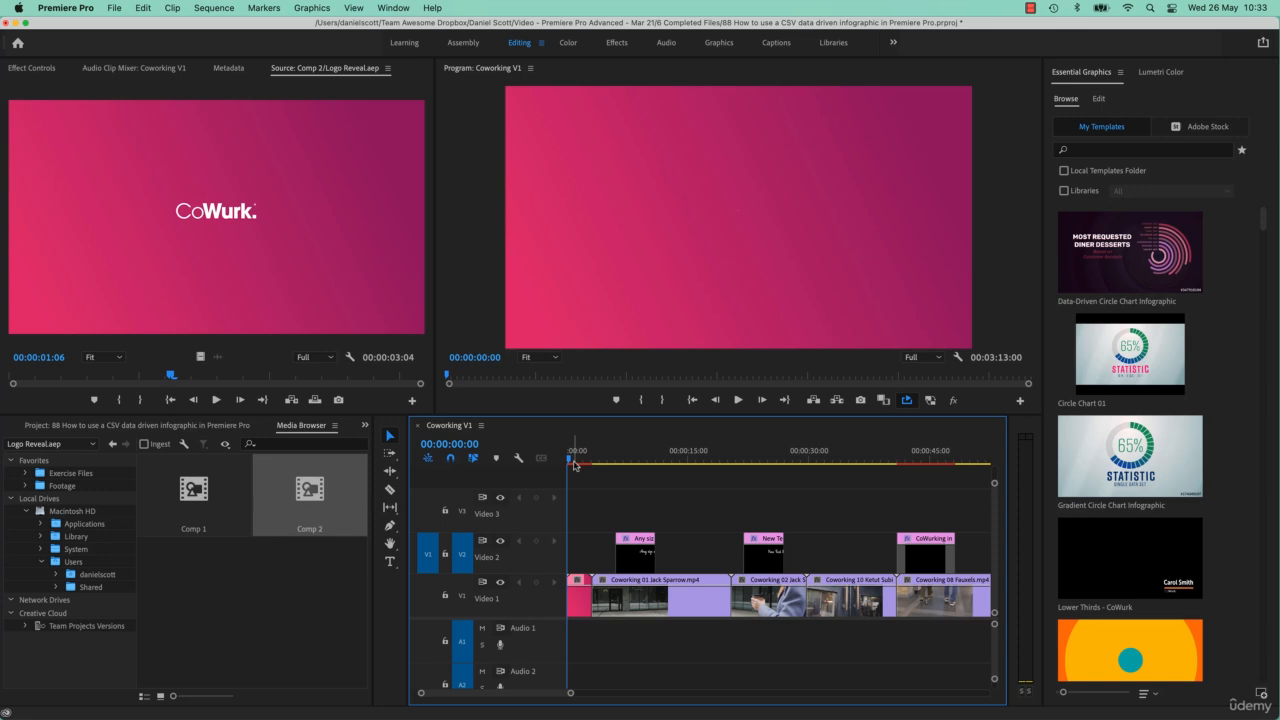
pyautogui.moveTo(575, 465); pyautogui.dragTo(601, 463)
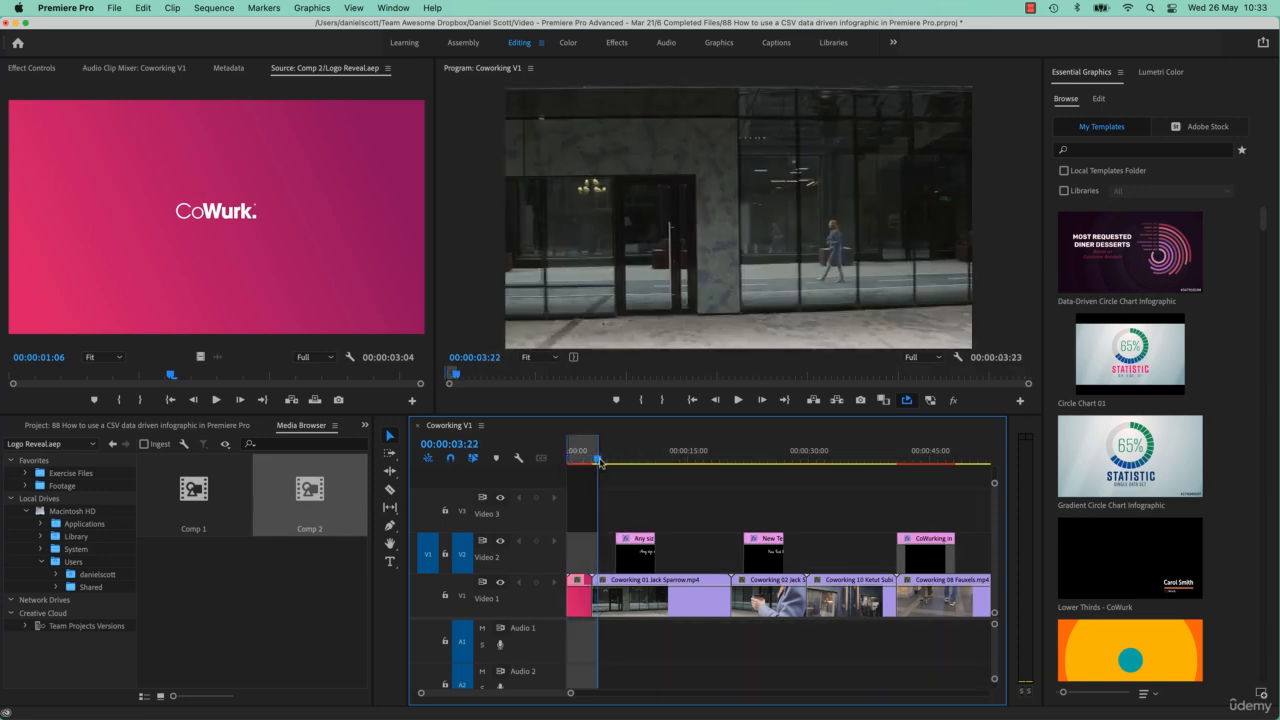
pyautogui.press('Return')
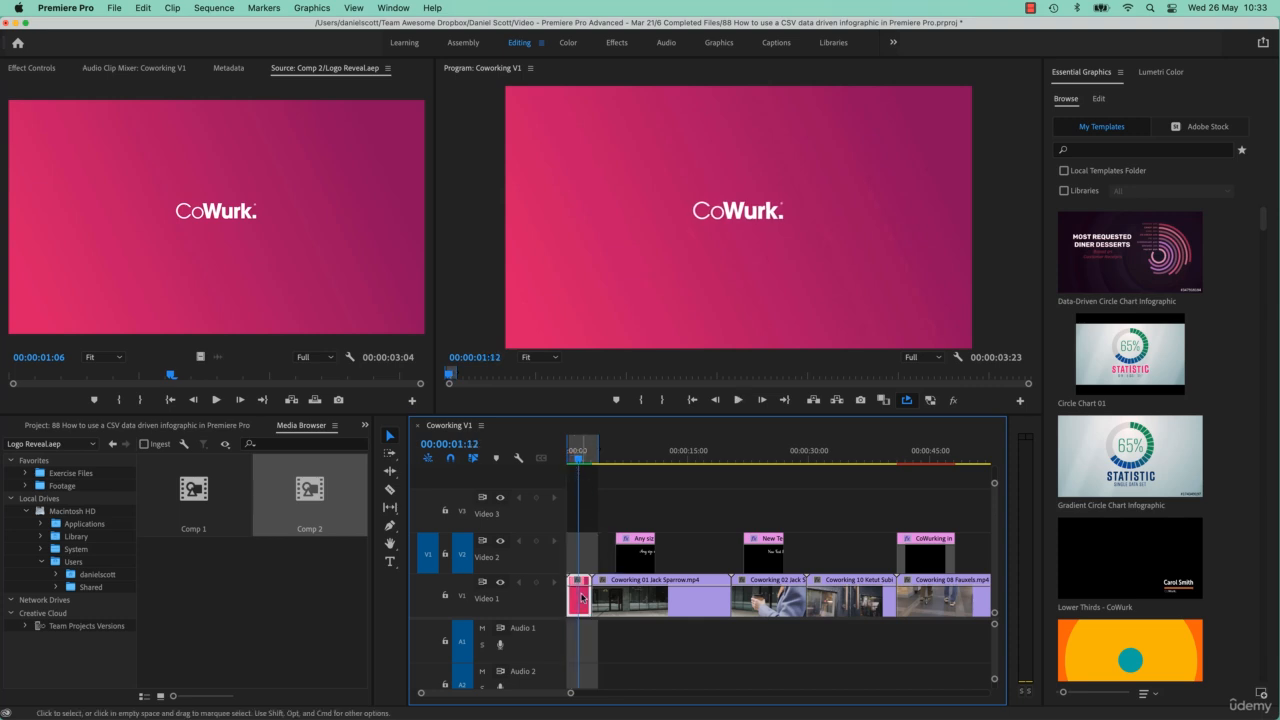
# Step: Try placing a duplicate of the logo reveal clip on Video 2 at about 15 seconds, and undo it
pyautogui.moveTo(572, 603); pyautogui.dragTo(688, 555)
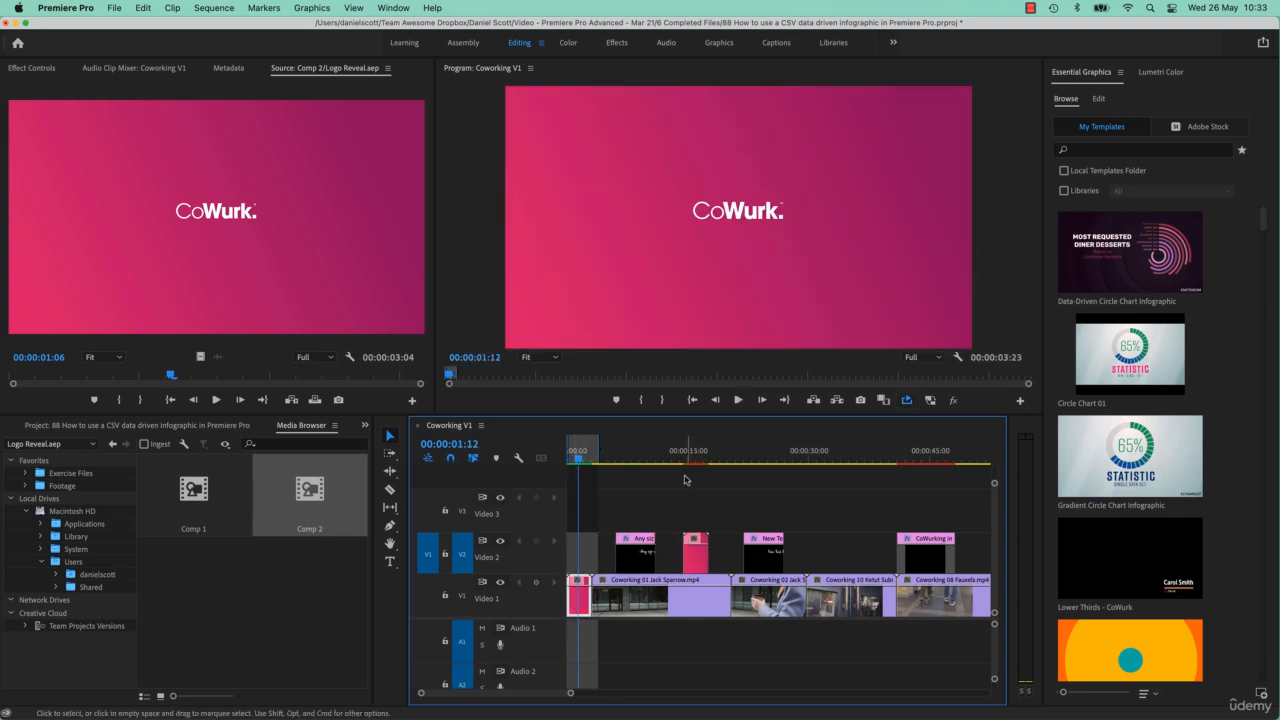
pyautogui.click(689, 452)
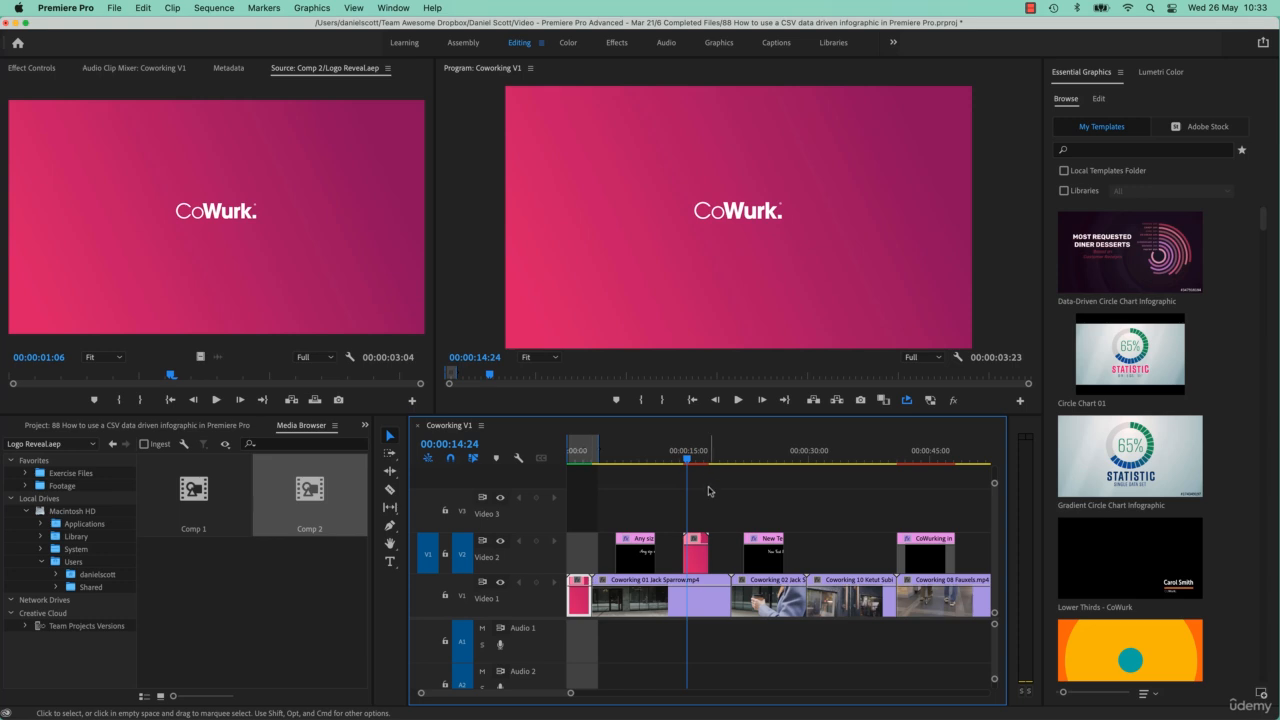
pyautogui.press('super+z')
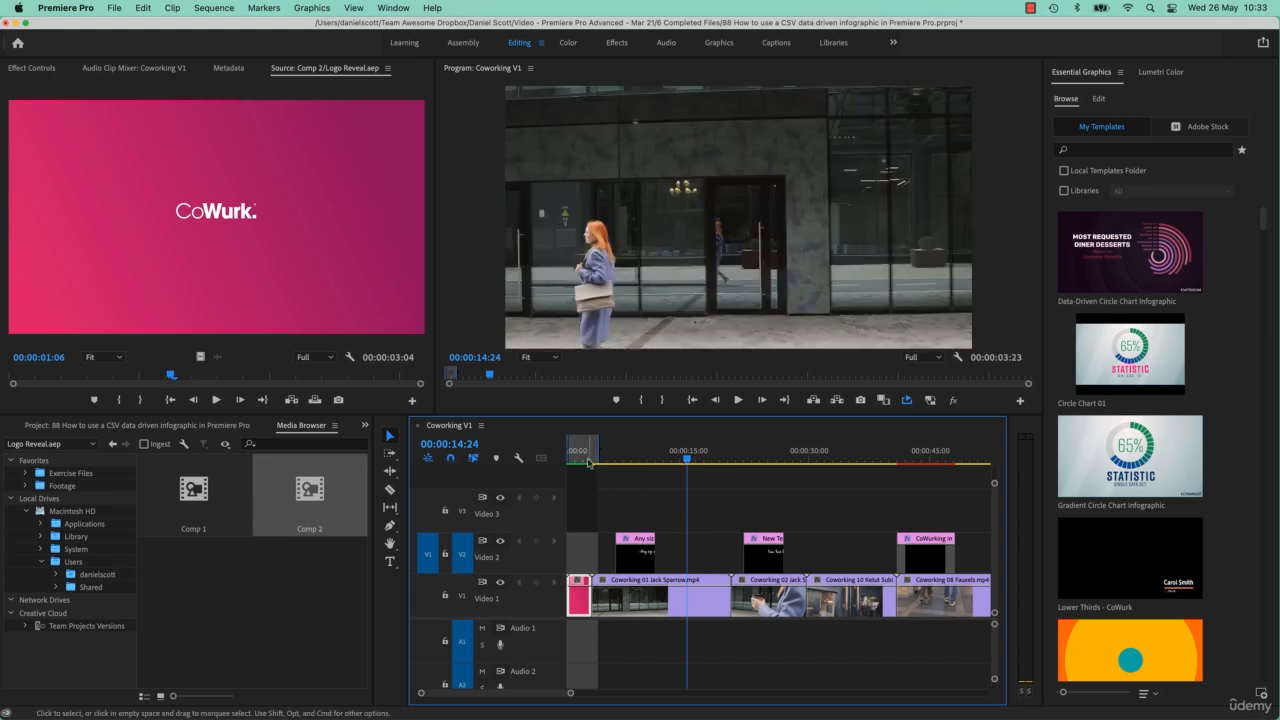
# Step: Move the playhead to 00:00:01:18 in the logo reveal and clear the sequence's In and Out points
pyautogui.click(582, 458)
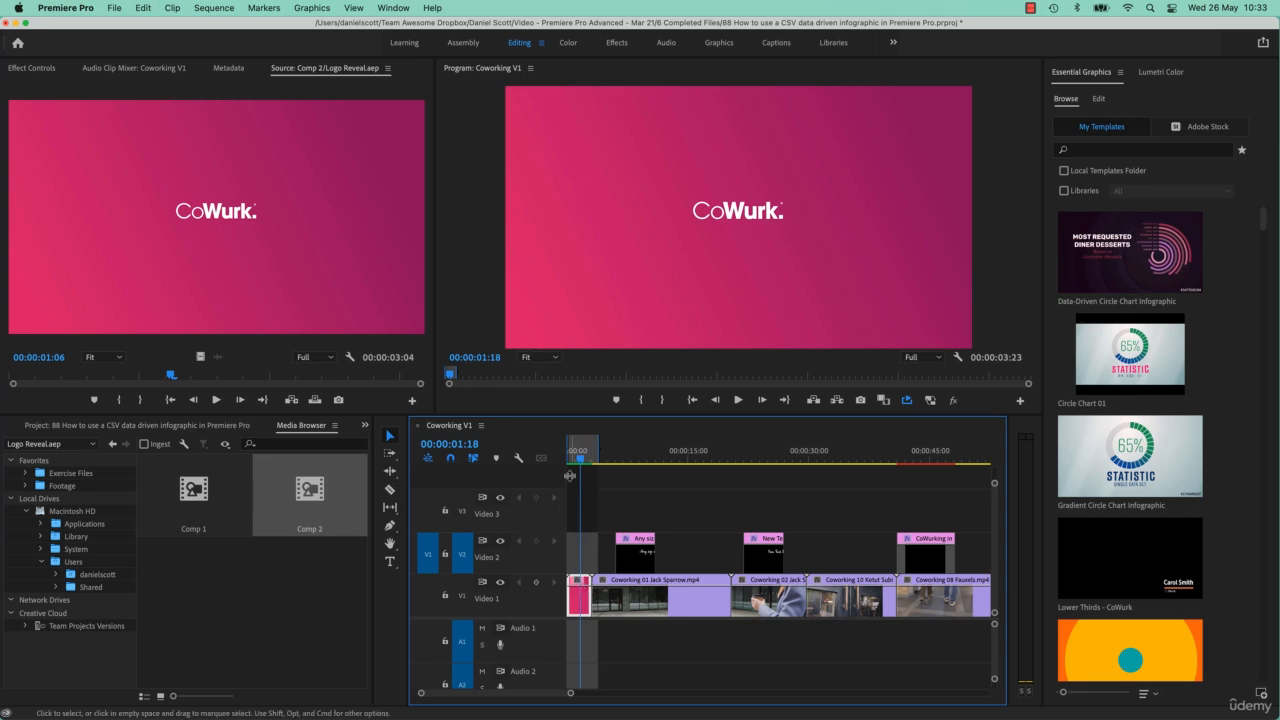
pyautogui.rightClick(588, 450)
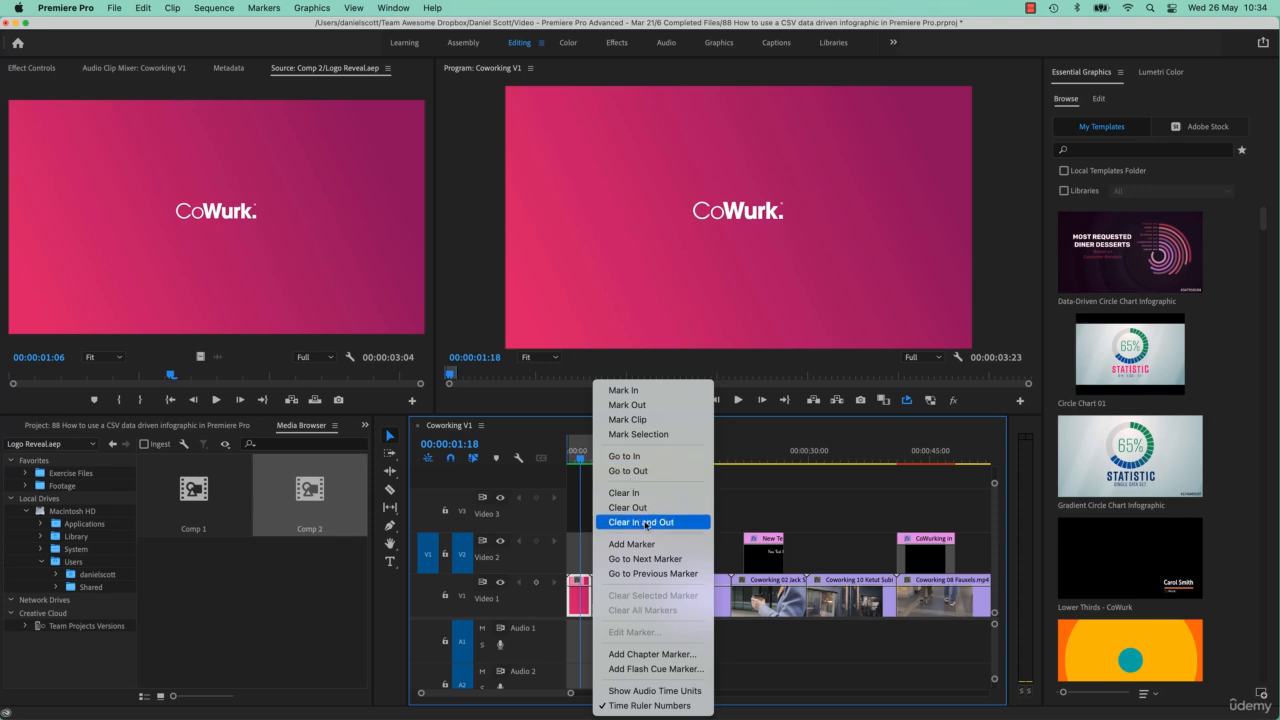
pyautogui.click(602, 521)
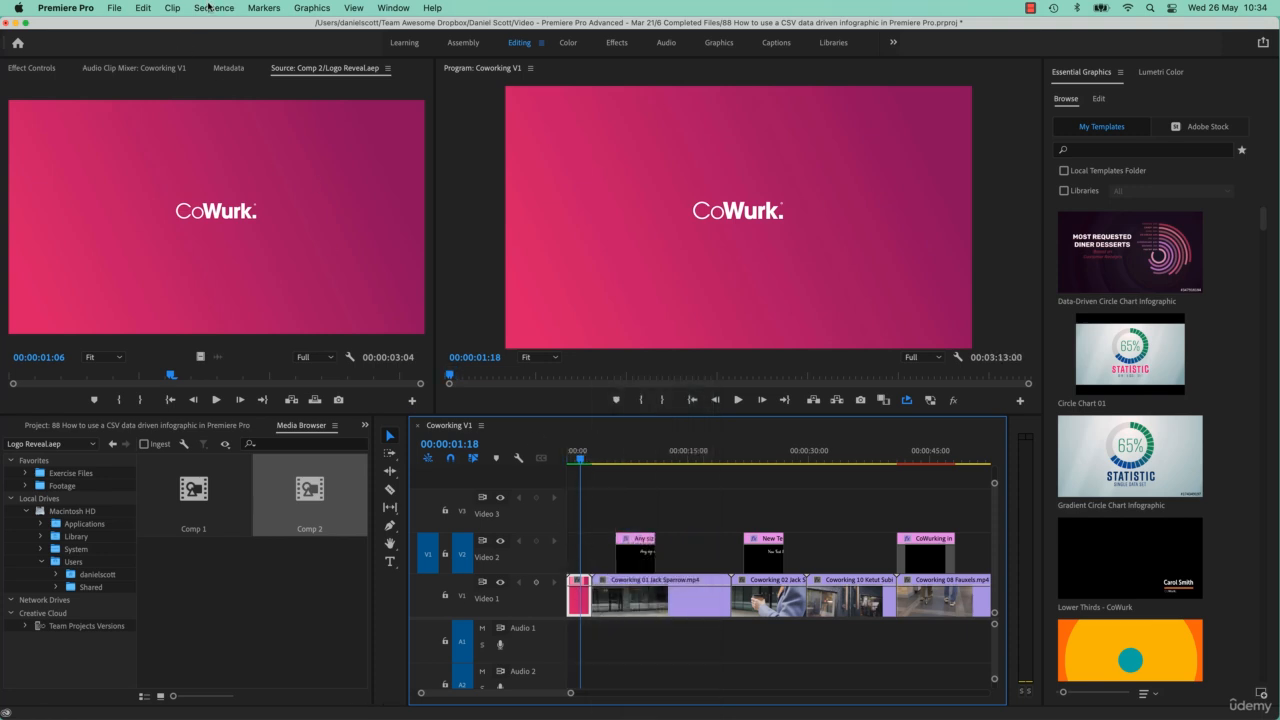
# Step: Examine the Render and Replace options for the logo reveal clip and compare them with the sequence settings
pyautogui.click(211, 7)
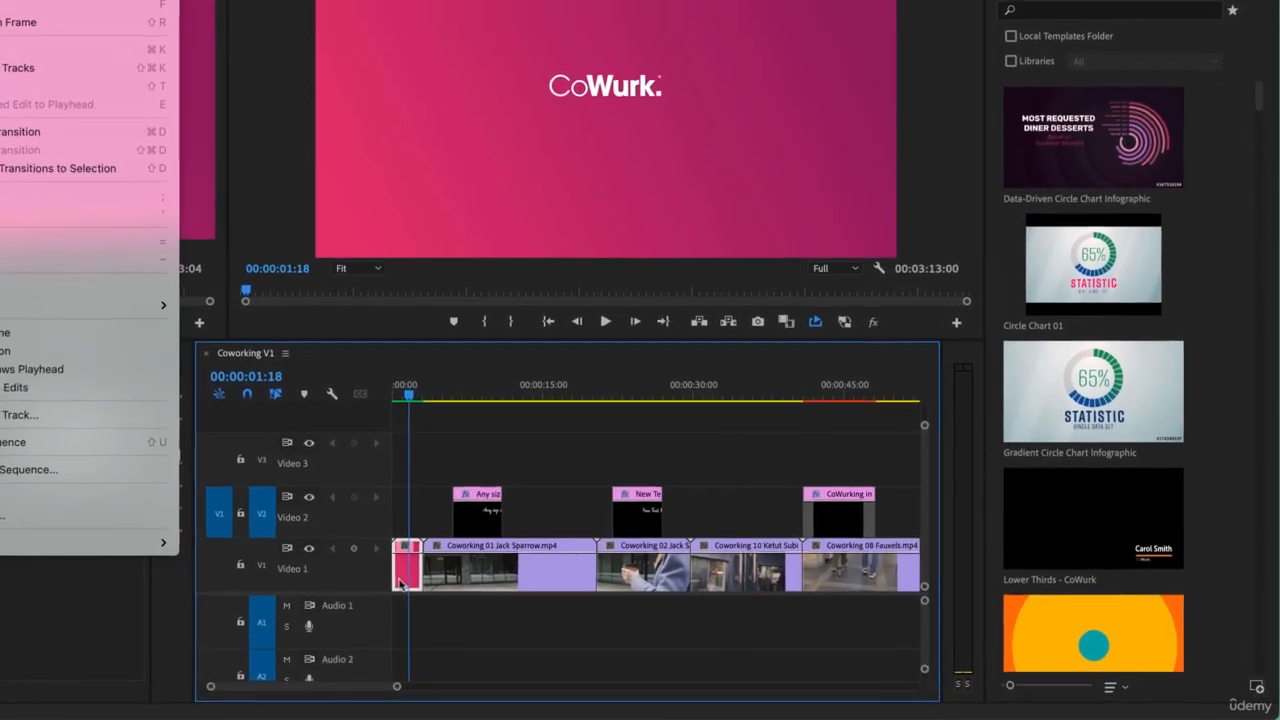
pyautogui.rightClick(573, 605)
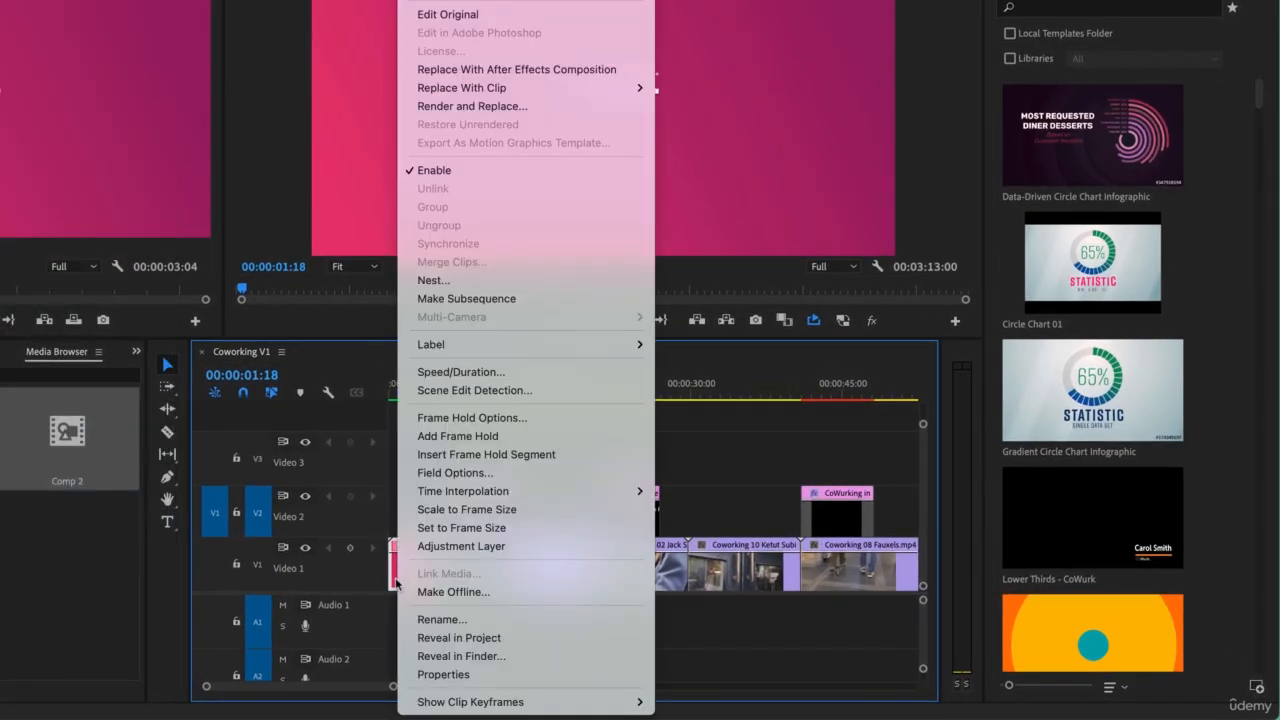
pyautogui.click(480, 106)
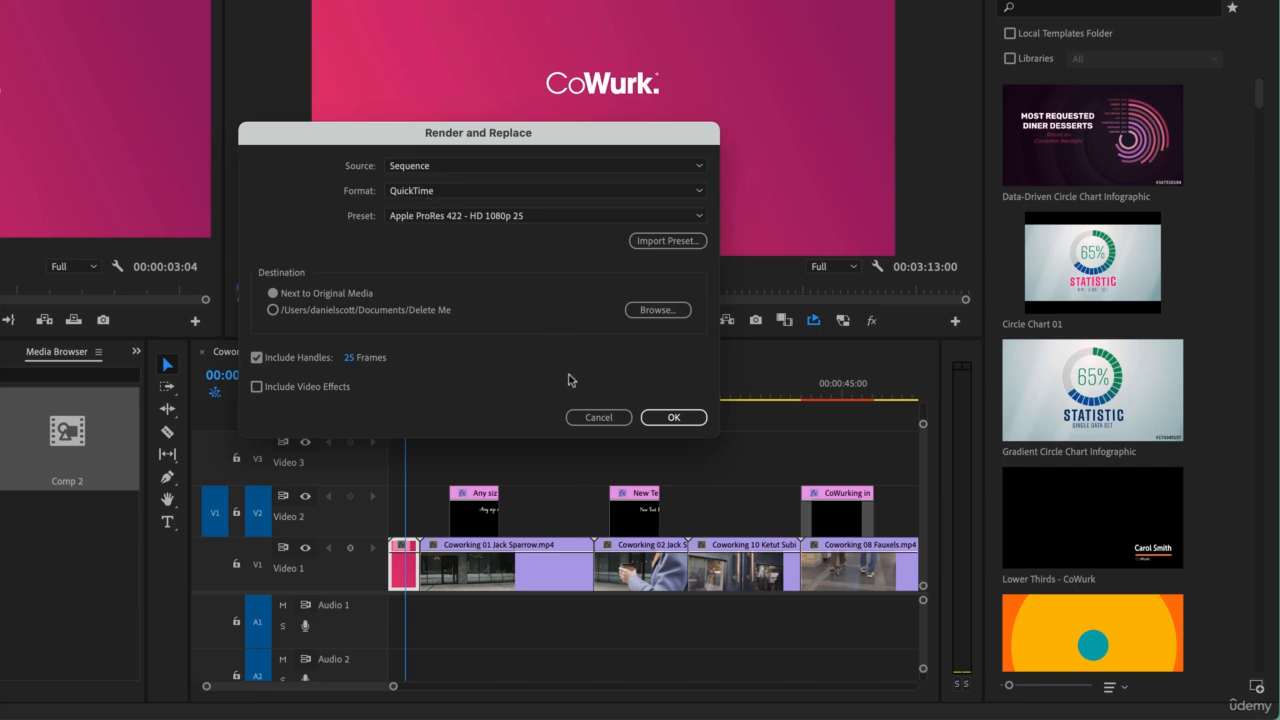
pyautogui.click(600, 417)
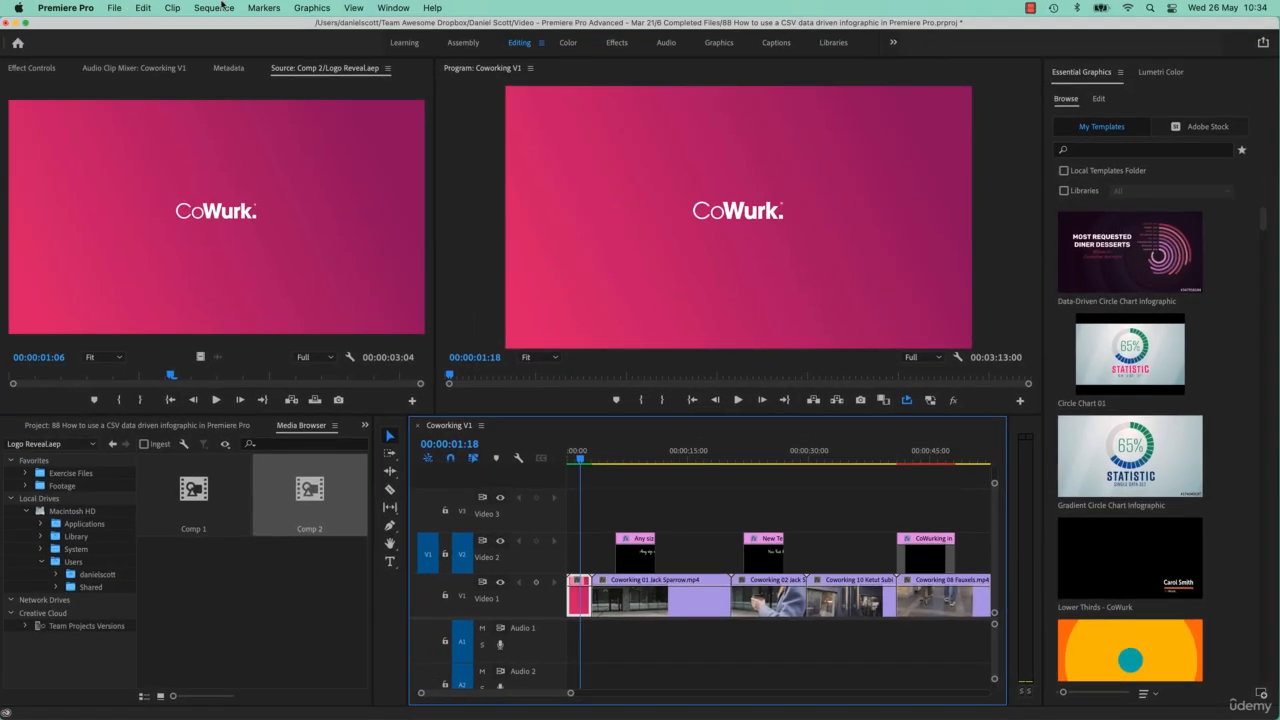
pyautogui.click(116, 7)
pyautogui.moveTo(214, 7)
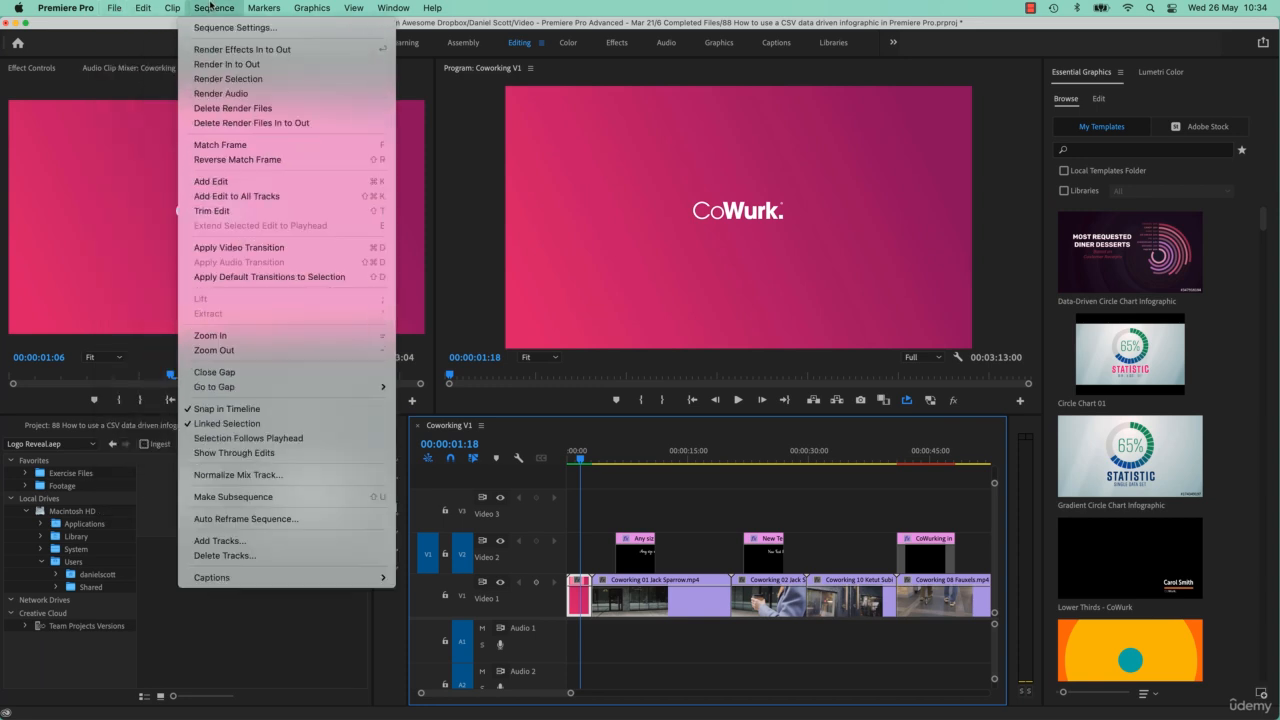
pyautogui.click(222, 30)
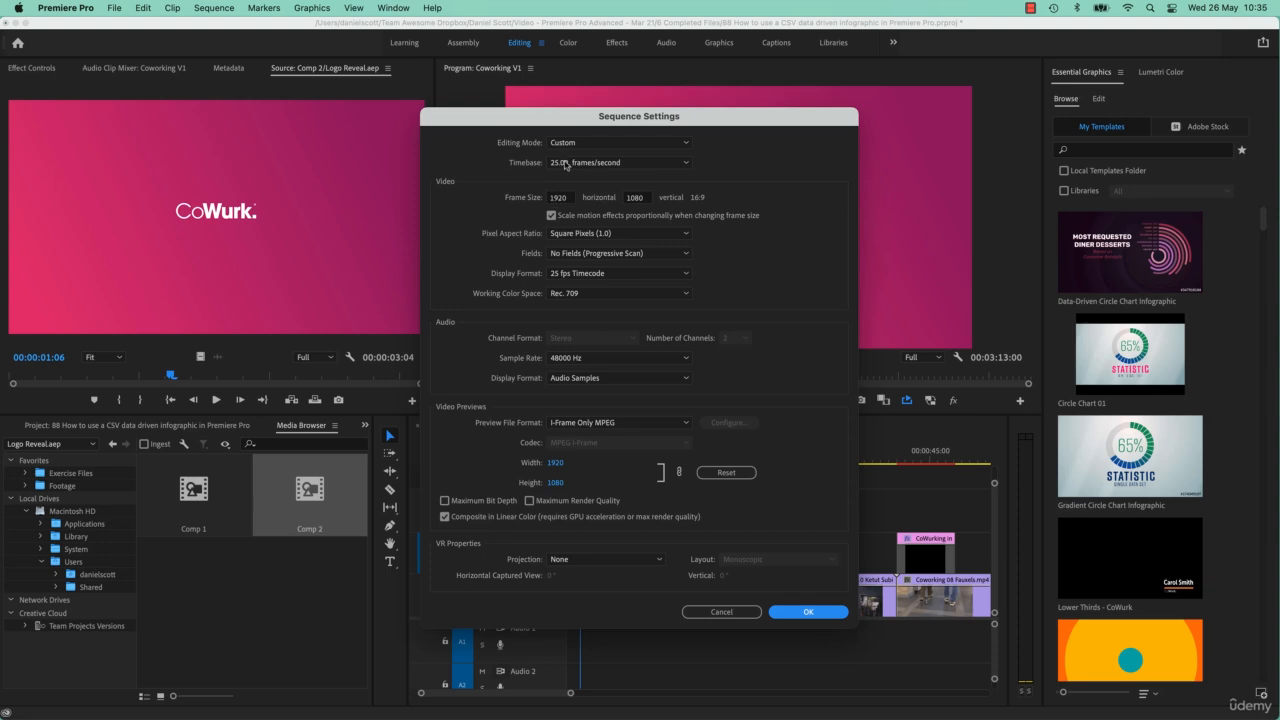
pyautogui.click(722, 611)
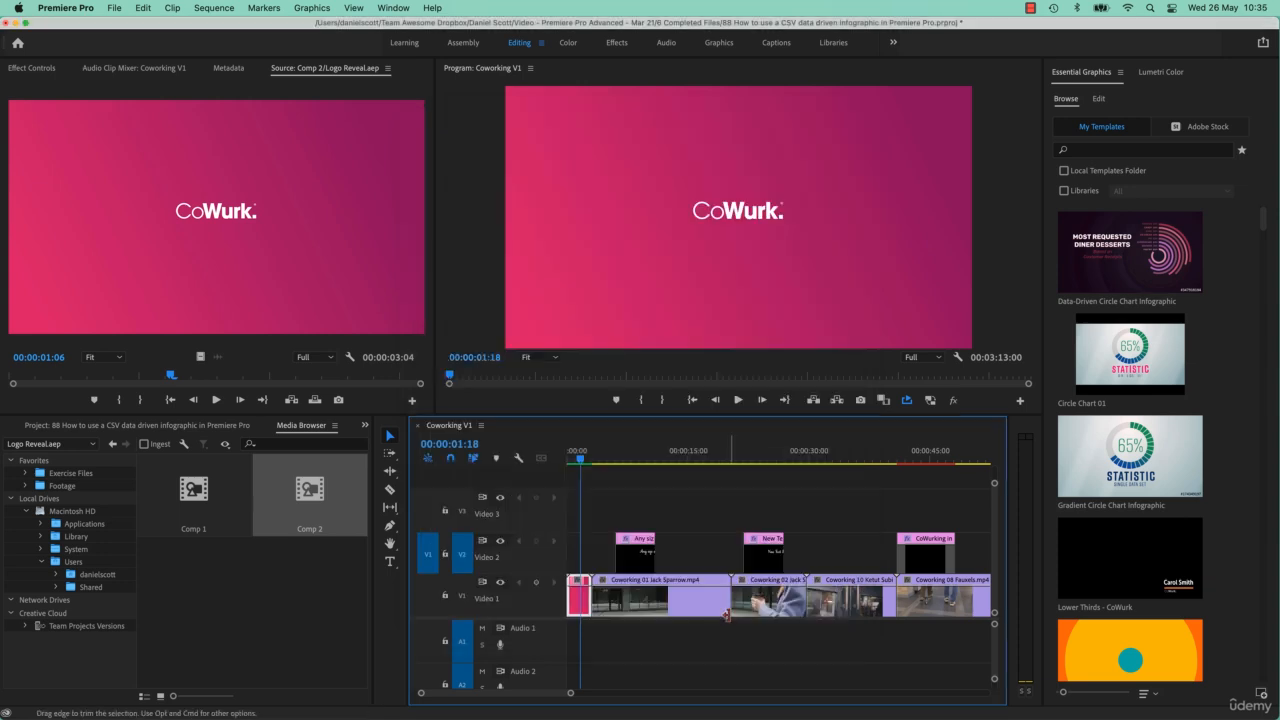
# Step: Render and replace the logo reveal clip as QuickTime with the Match Source - Apple ProRes 422 preset, saved next to the original media
pyautogui.rightClick(575, 600)
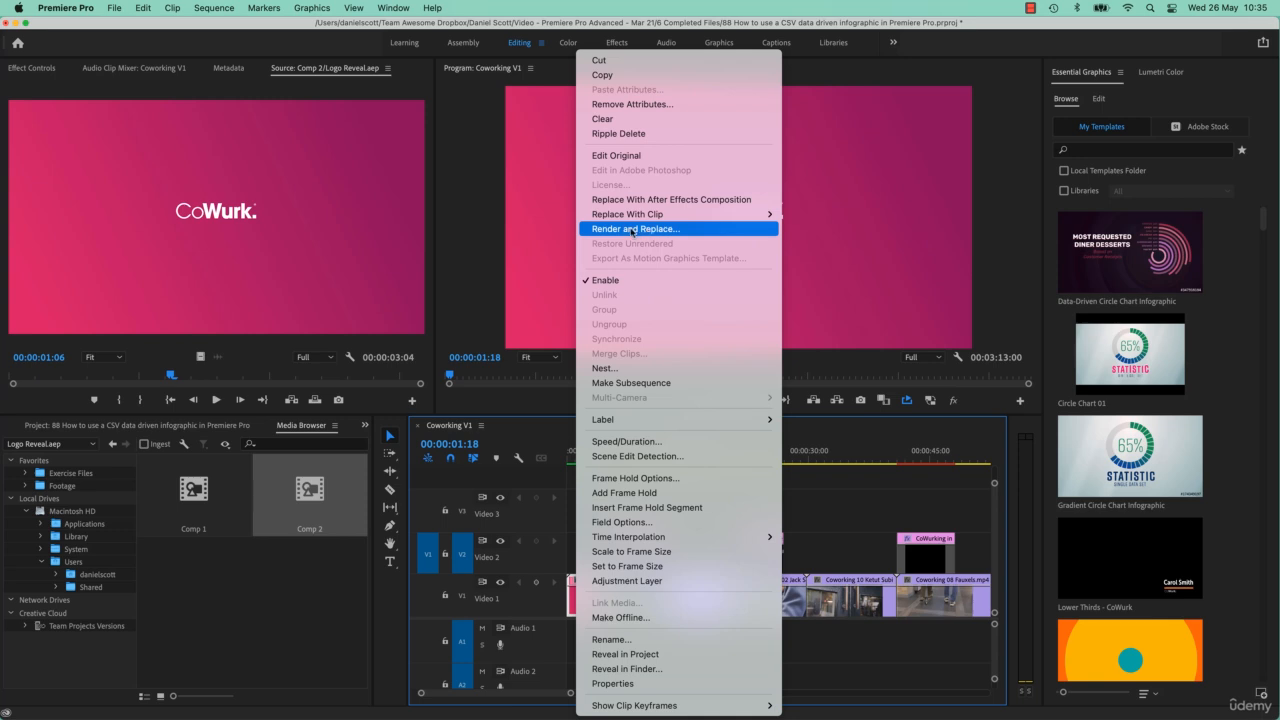
pyautogui.click(631, 229)
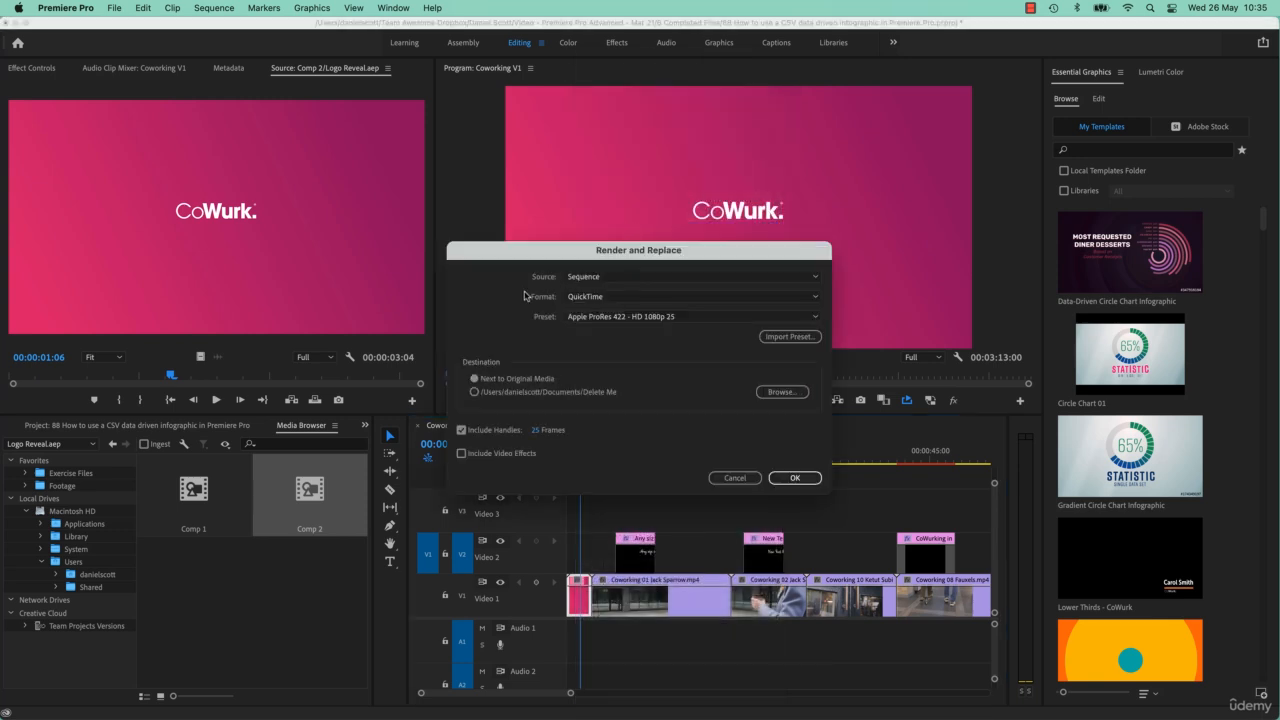
pyautogui.click(575, 297)
pyautogui.click(592, 339)
pyautogui.click(578, 316)
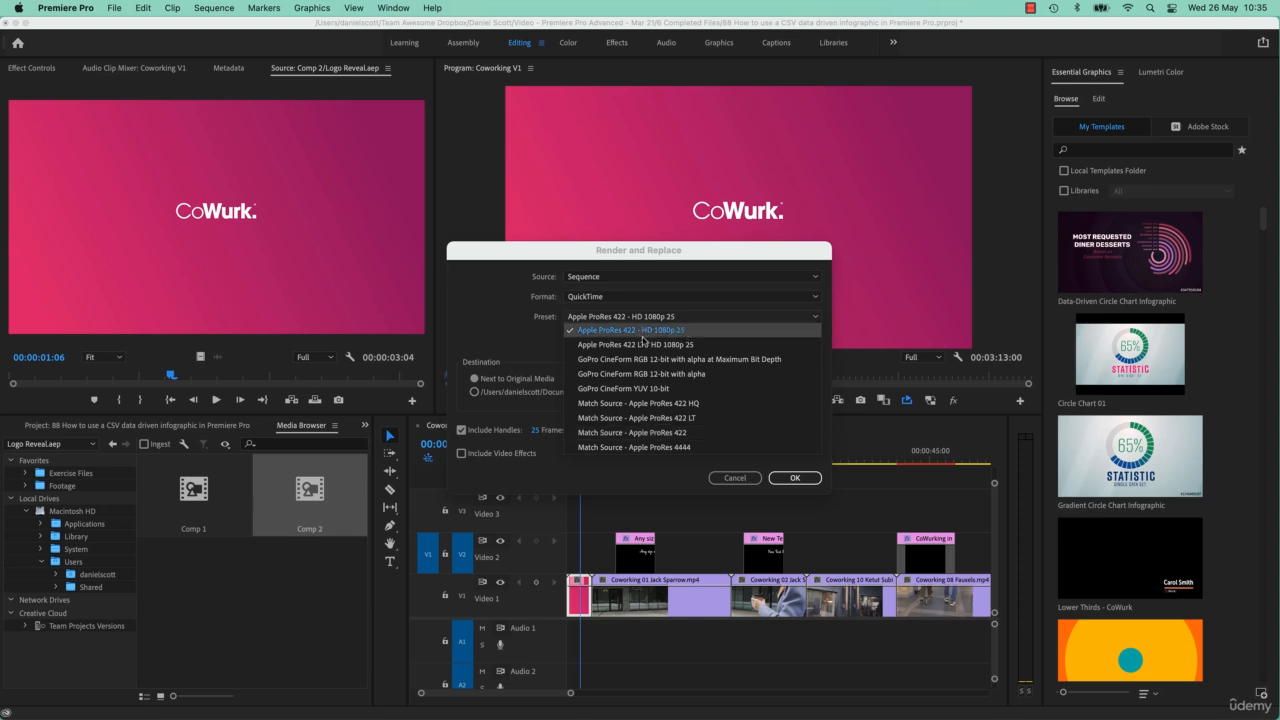
pyautogui.click(632, 434)
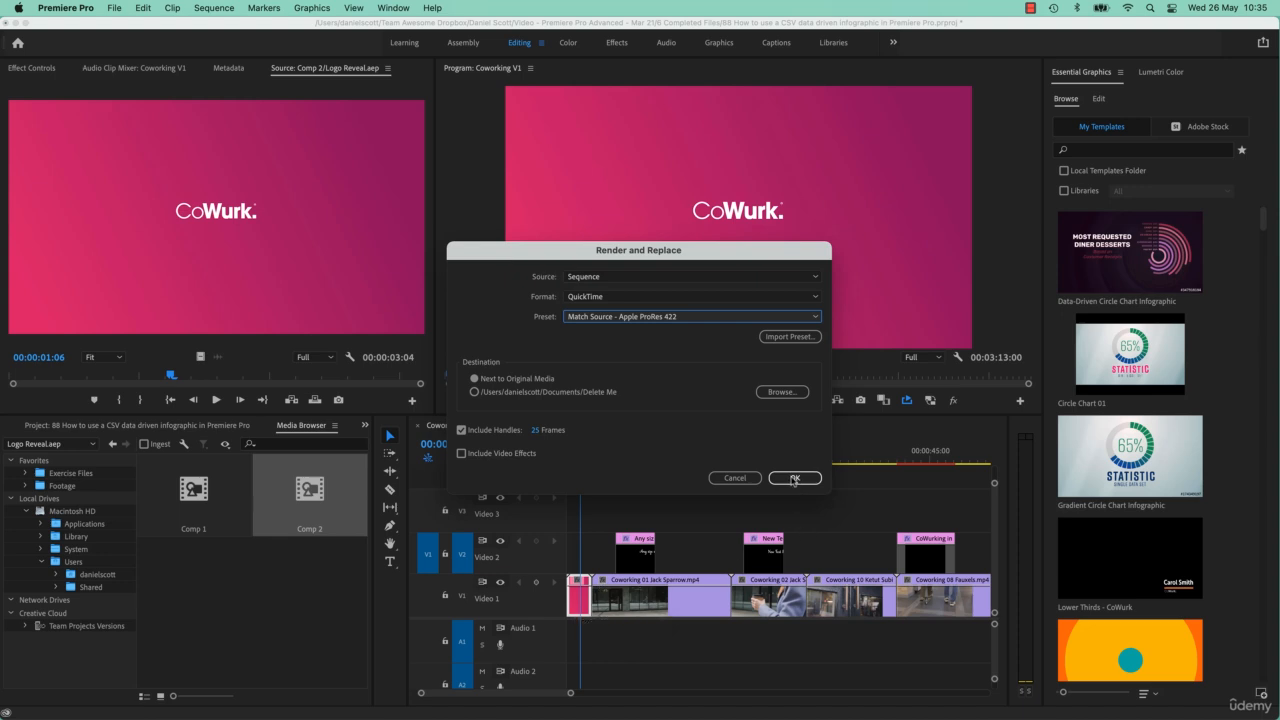
pyautogui.click(794, 479)
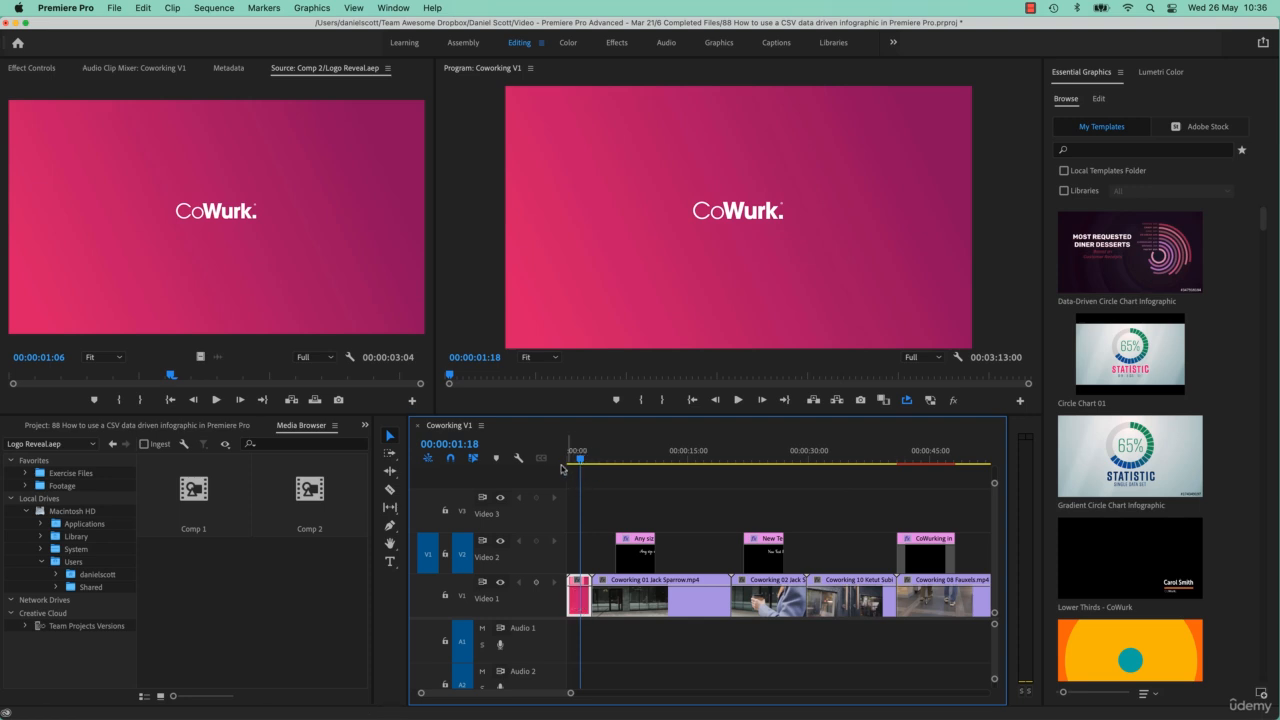
# Step: Play the rendered logo reveal from the start of the sequence, stopping partway through the clip
pyautogui.moveTo(580, 462); pyautogui.dragTo(562, 462)
pyautogui.press('space')
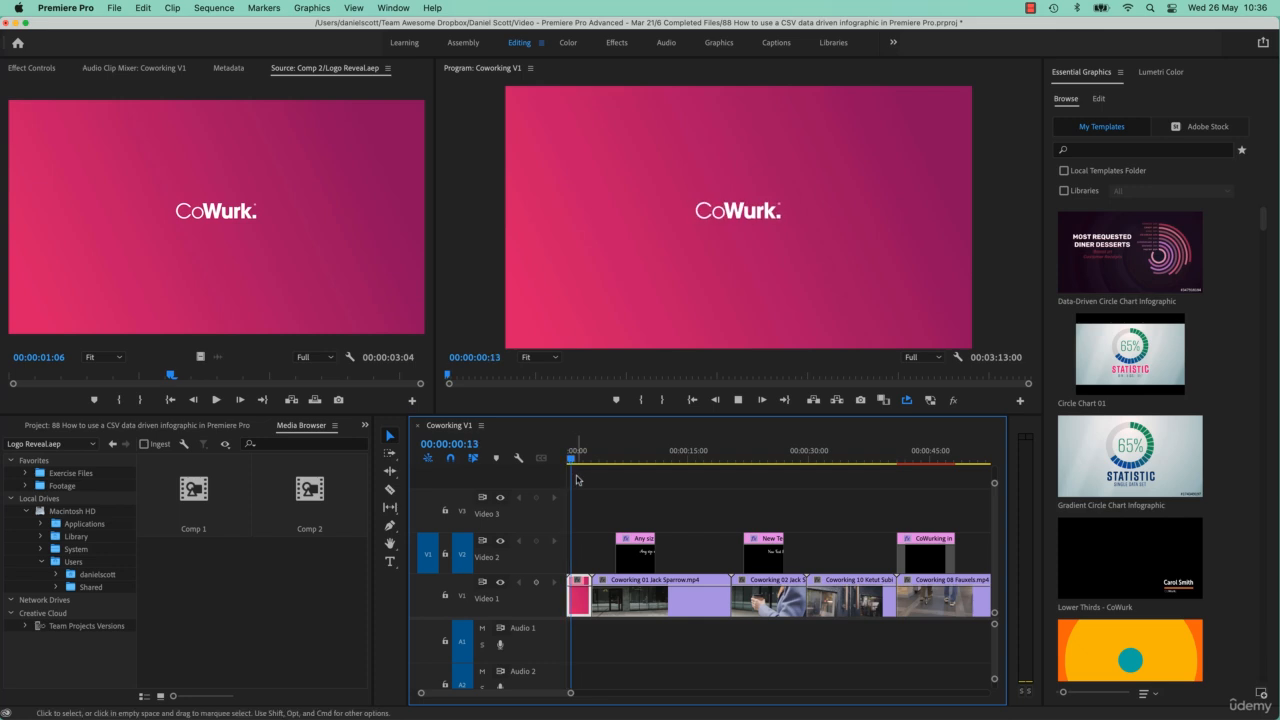
pyautogui.press('space')
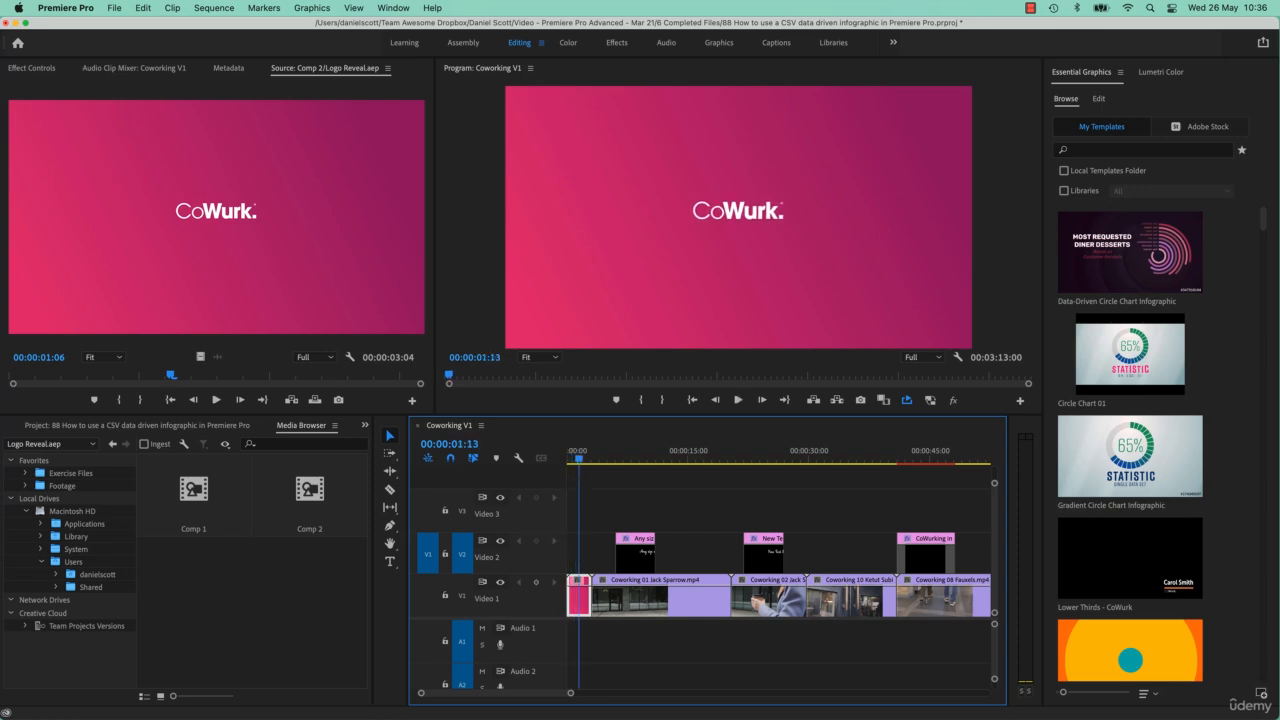
# Step: Switch to Finder, locate Logo Reveal.aep and Comp 2Logo Reveal.aep_Rendered.mov in the Co Working folder, and return to Premiere Pro
pyautogui.press('super+Tab')
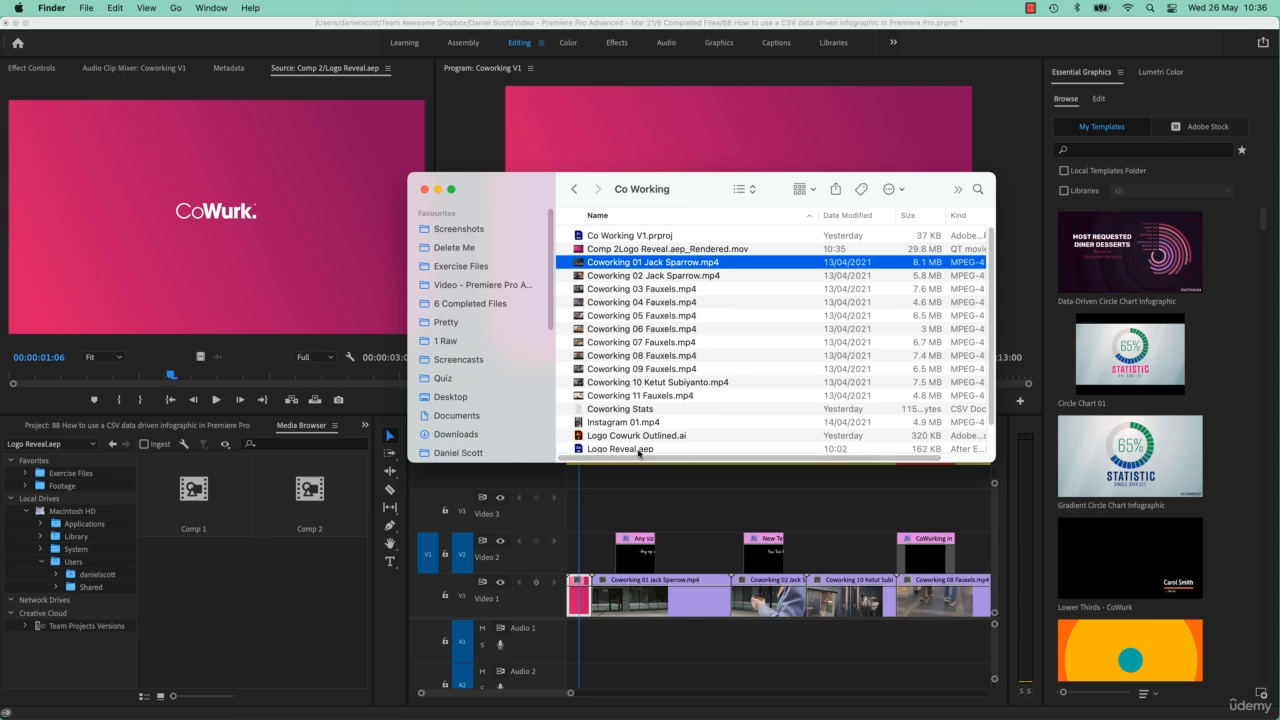
pyautogui.click(640, 449)
pyautogui.scroll(-1, 721, 387)
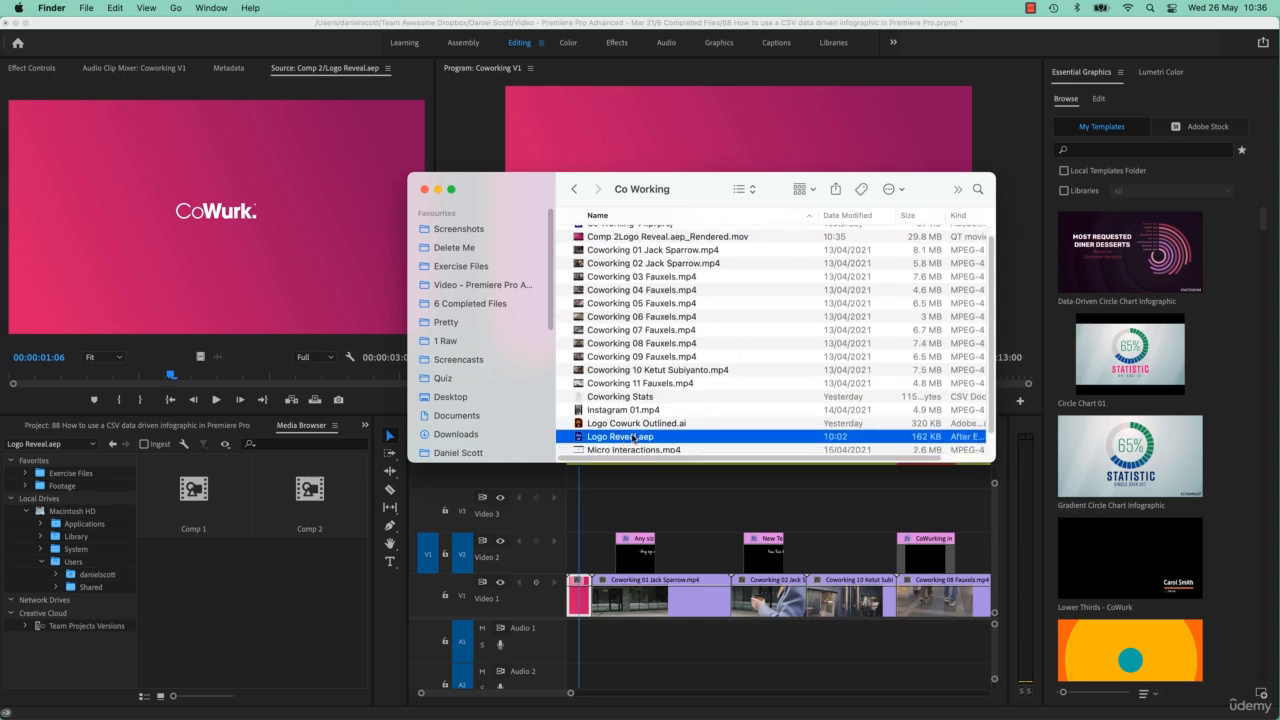
pyautogui.scroll(1, 660, 435)
pyautogui.click(655, 249)
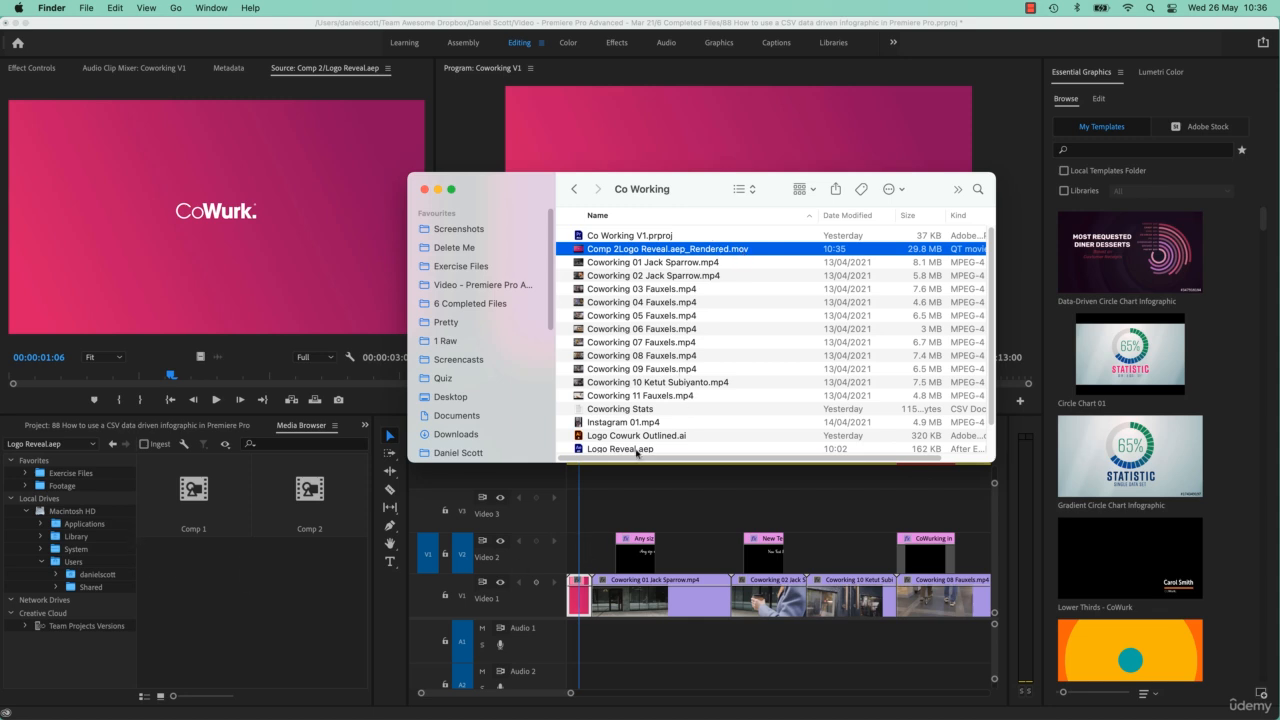
pyautogui.click(627, 452)
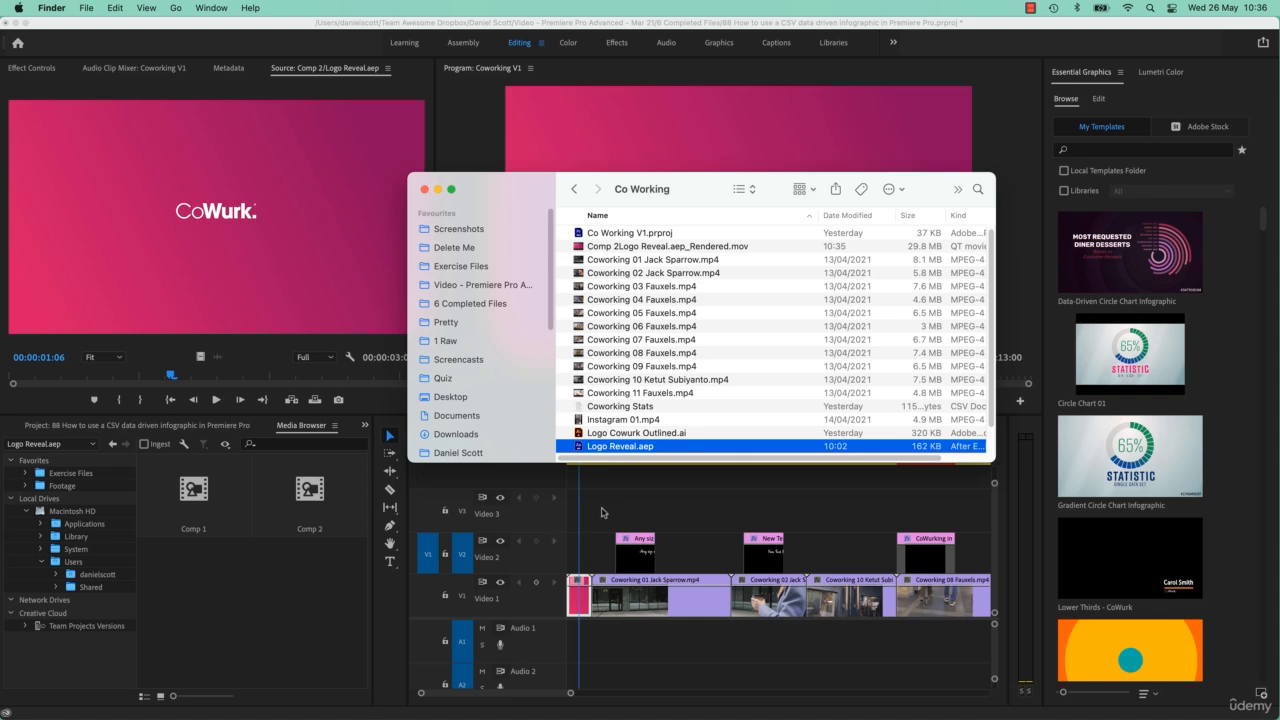
pyautogui.click(601, 513)
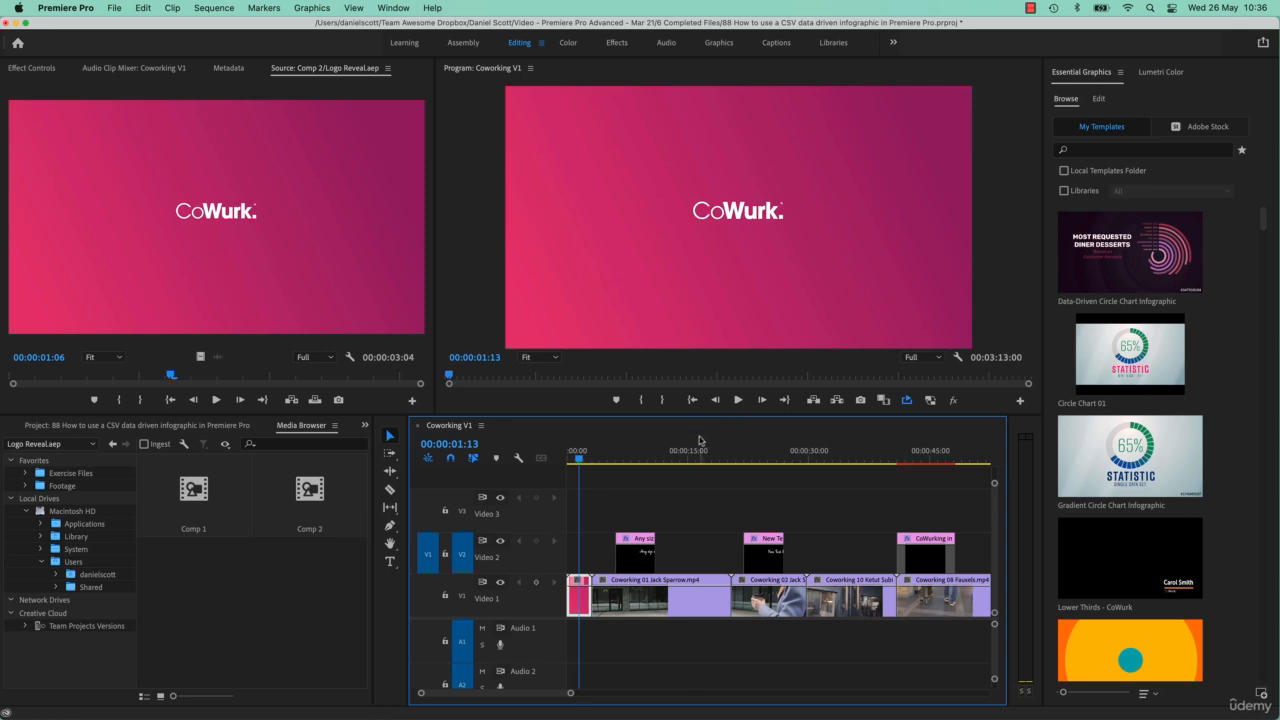
# Step: Place a copy of the rendered logo reveal clip on Video 2 at about 16 seconds
pyautogui.click(697, 452)
pyautogui.press('.')
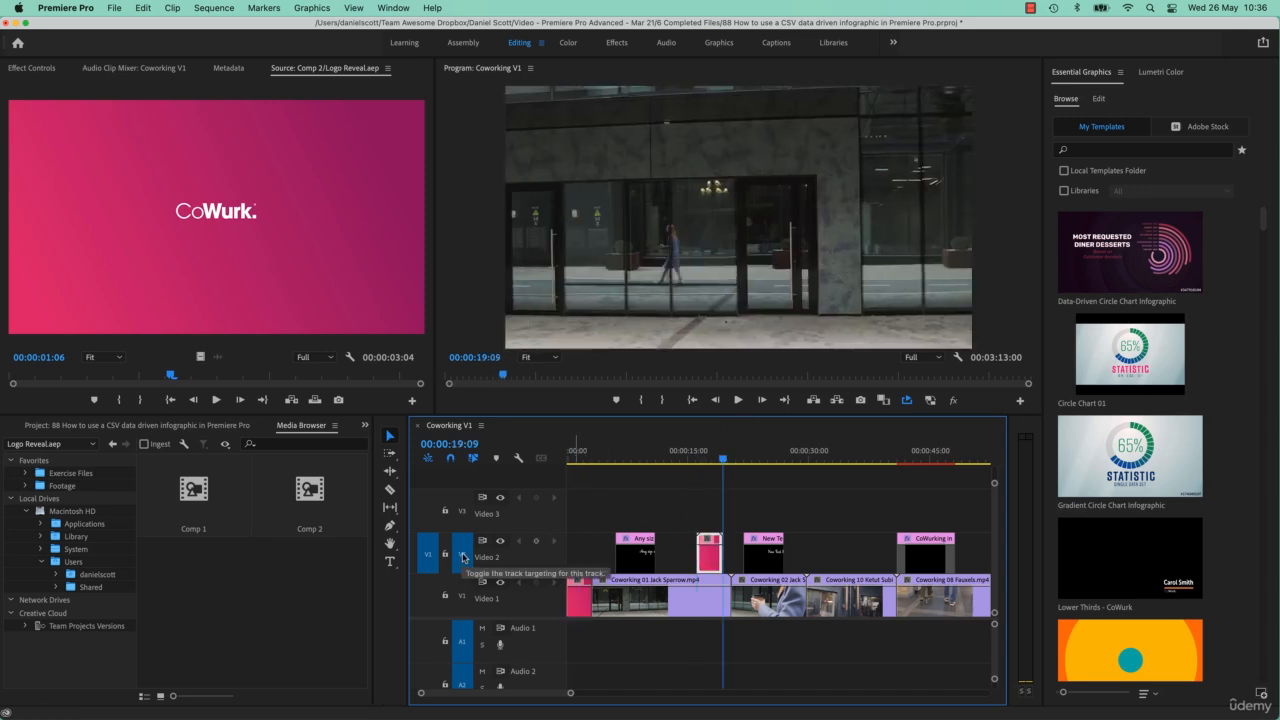
# Step: Play the logo reveal copy on Video 2 from its beginning, stopping playback near the end of the clip
pyautogui.click(697, 463)
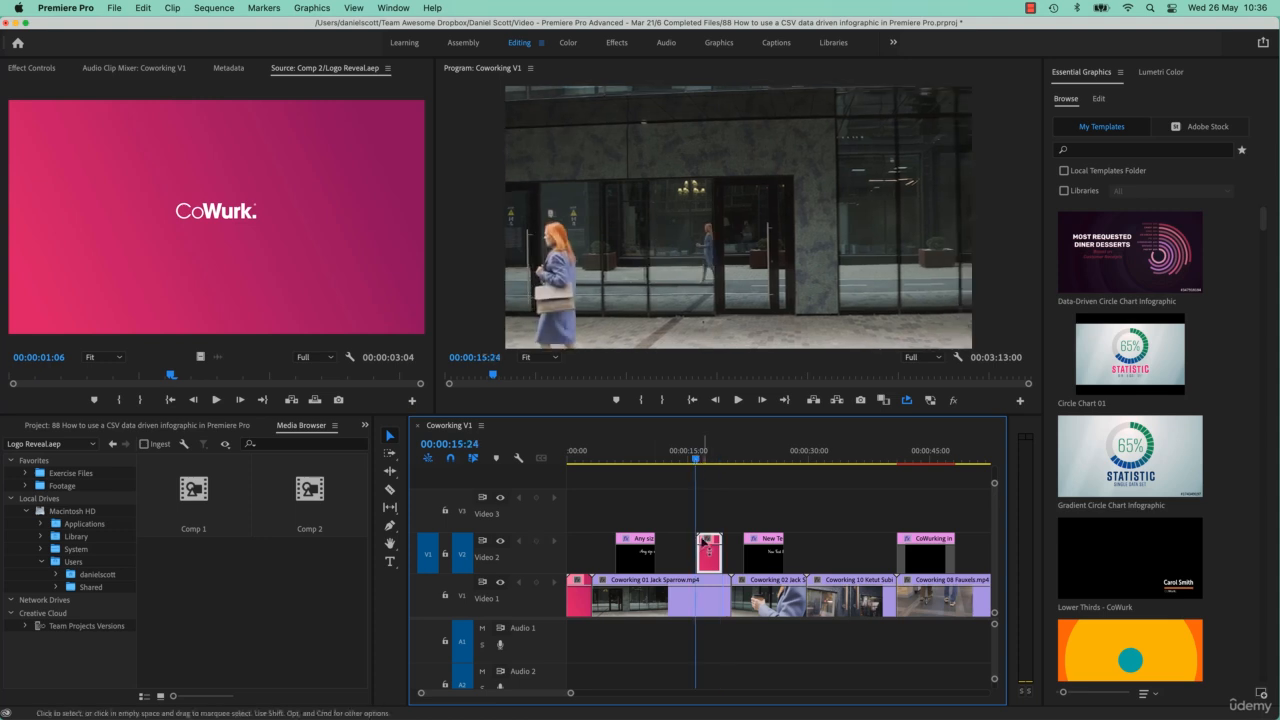
pyautogui.click(702, 461)
pyautogui.press('.')
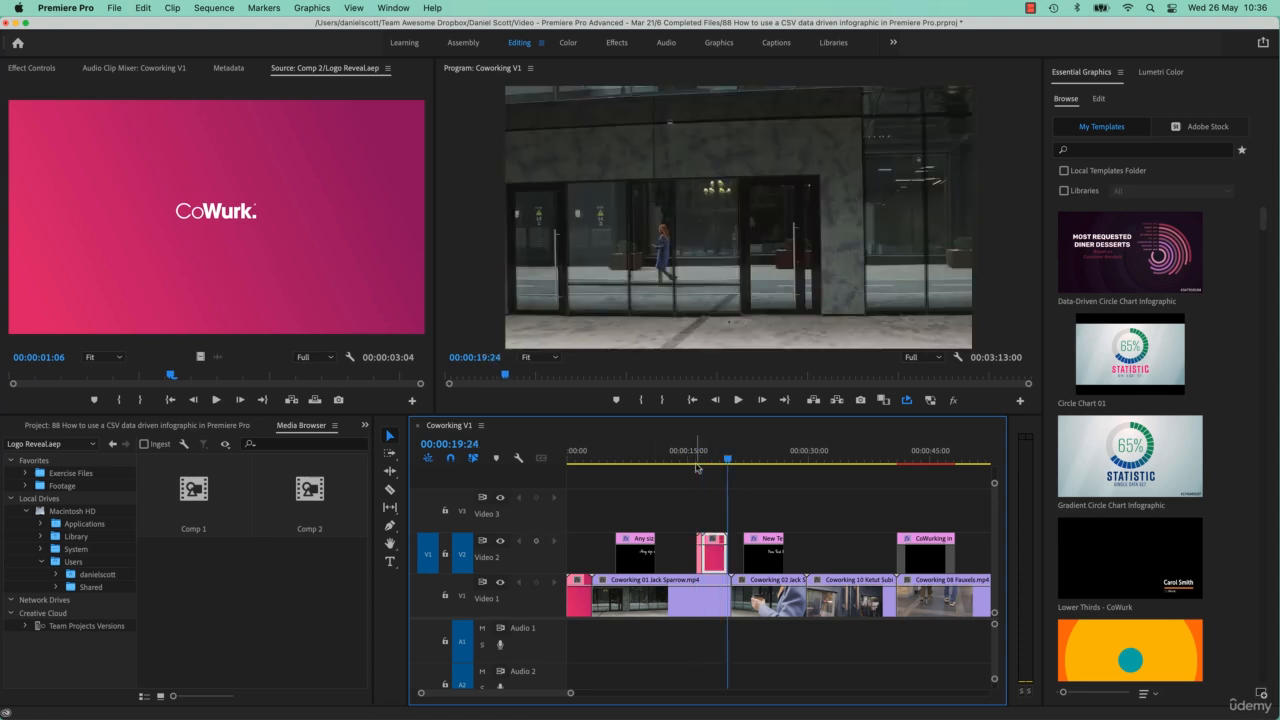
pyautogui.click(700, 463)
pyautogui.press('space')
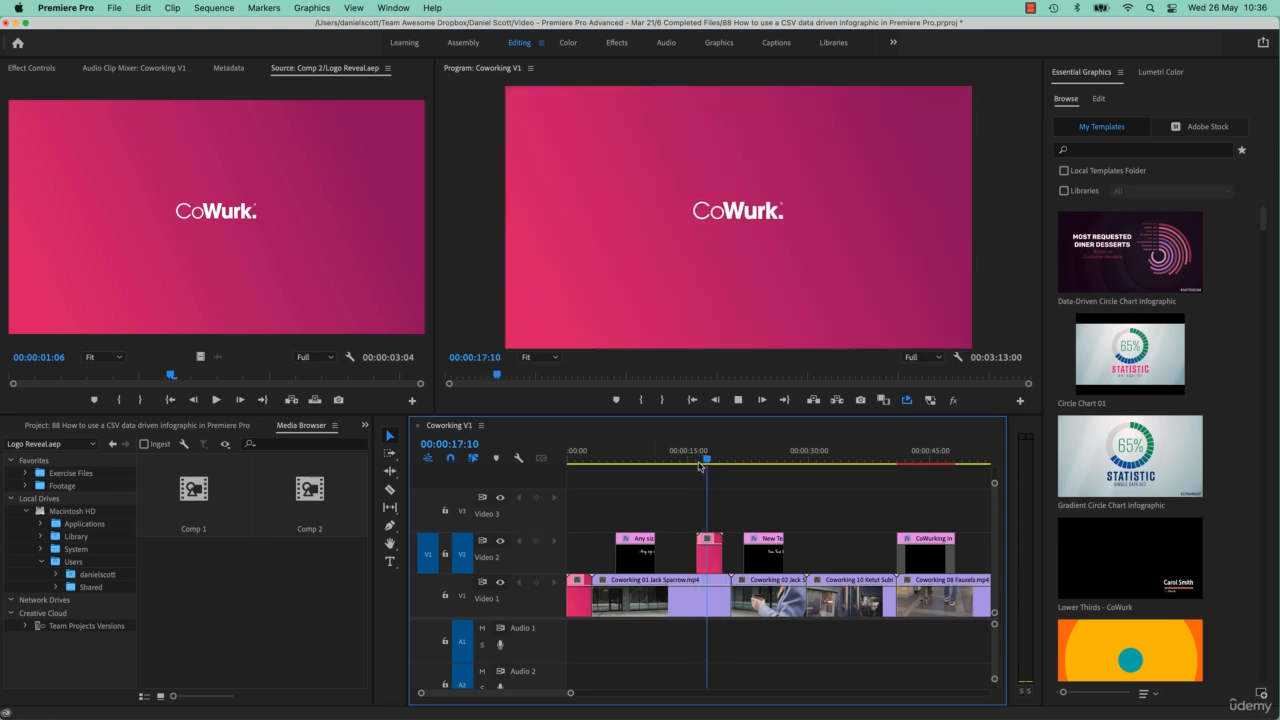
pyautogui.press('space')
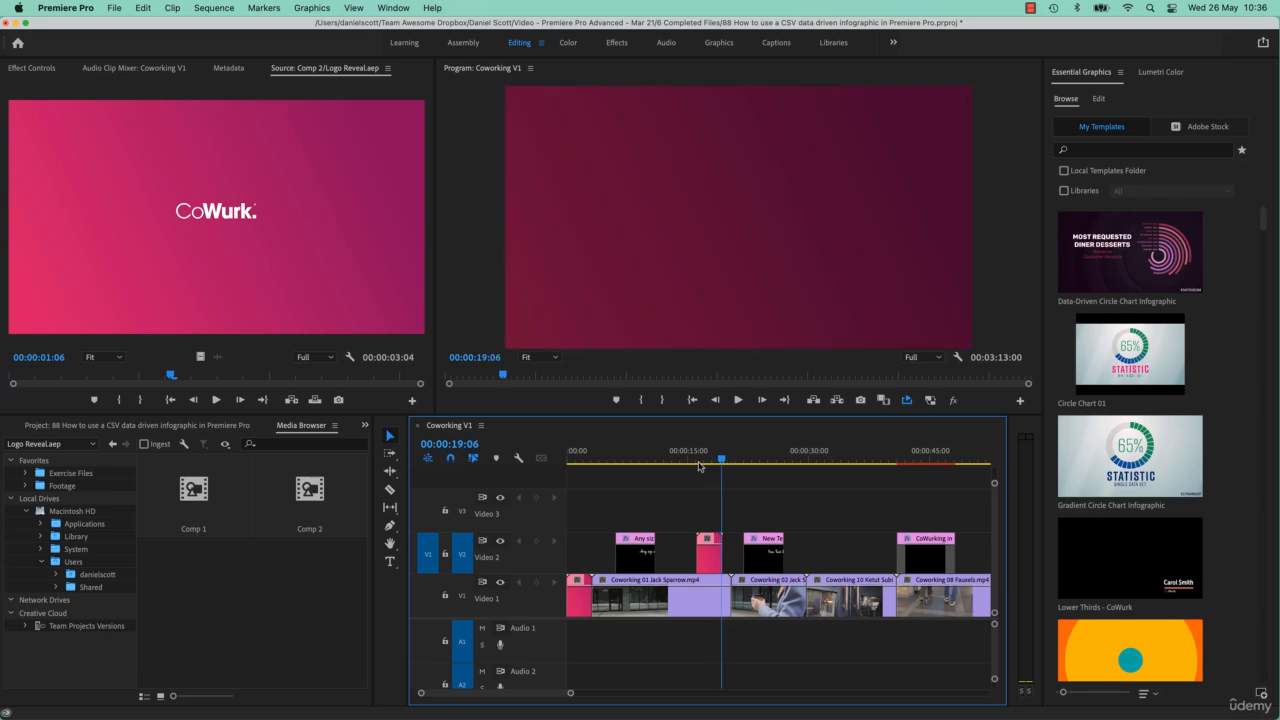
# Step: Delete the logo reveal copy from Video 2 and bring up the project's media list
pyautogui.click(716, 546)
pyautogui.press('BackSpace')
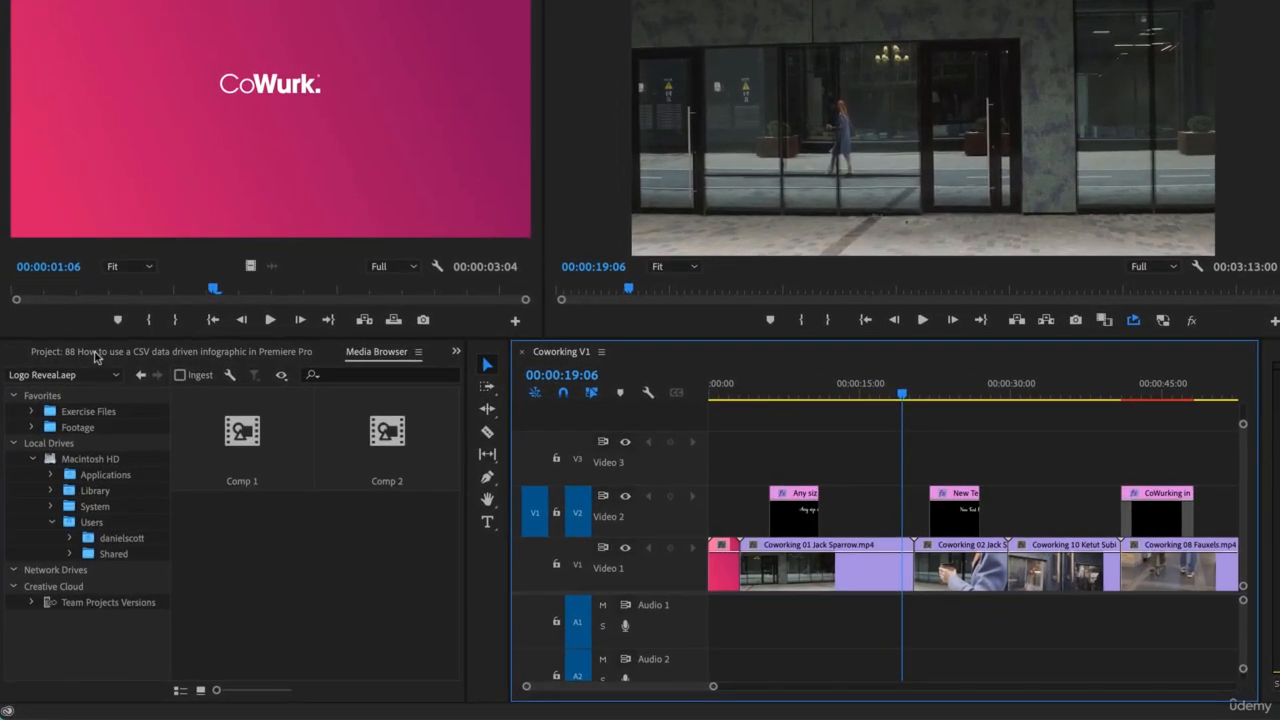
pyautogui.click(71, 426)
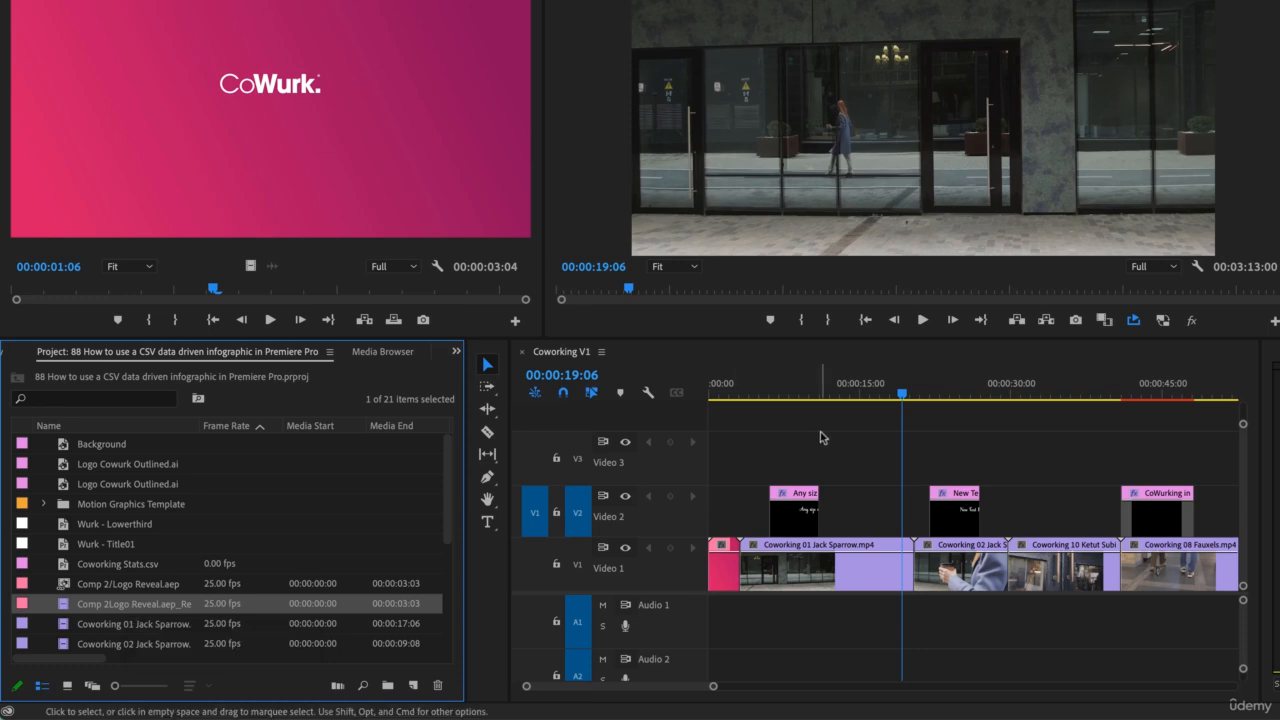
# Step: Restore the rendered logo reveal at the sequence start to its unrendered state and select Comp 2/Logo Reveal.aep in the project media
pyautogui.moveTo(740, 392); pyautogui.dragTo(718, 393)
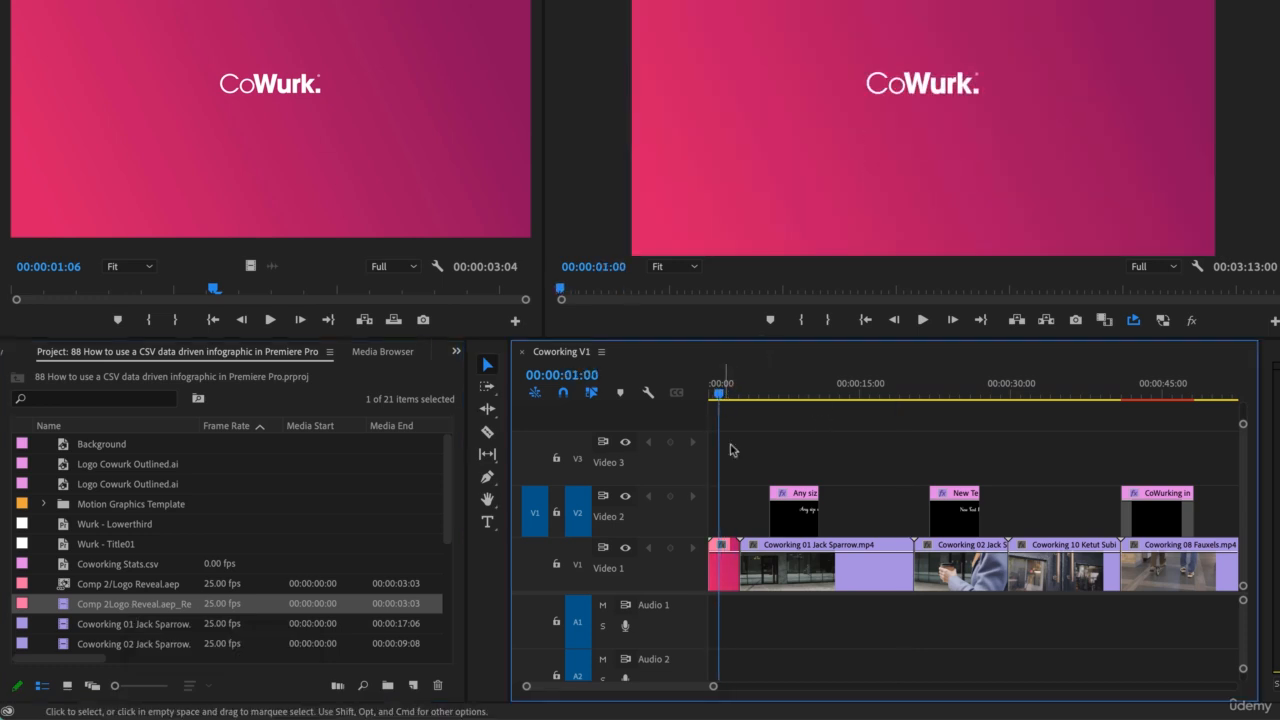
pyautogui.rightClick(722, 569)
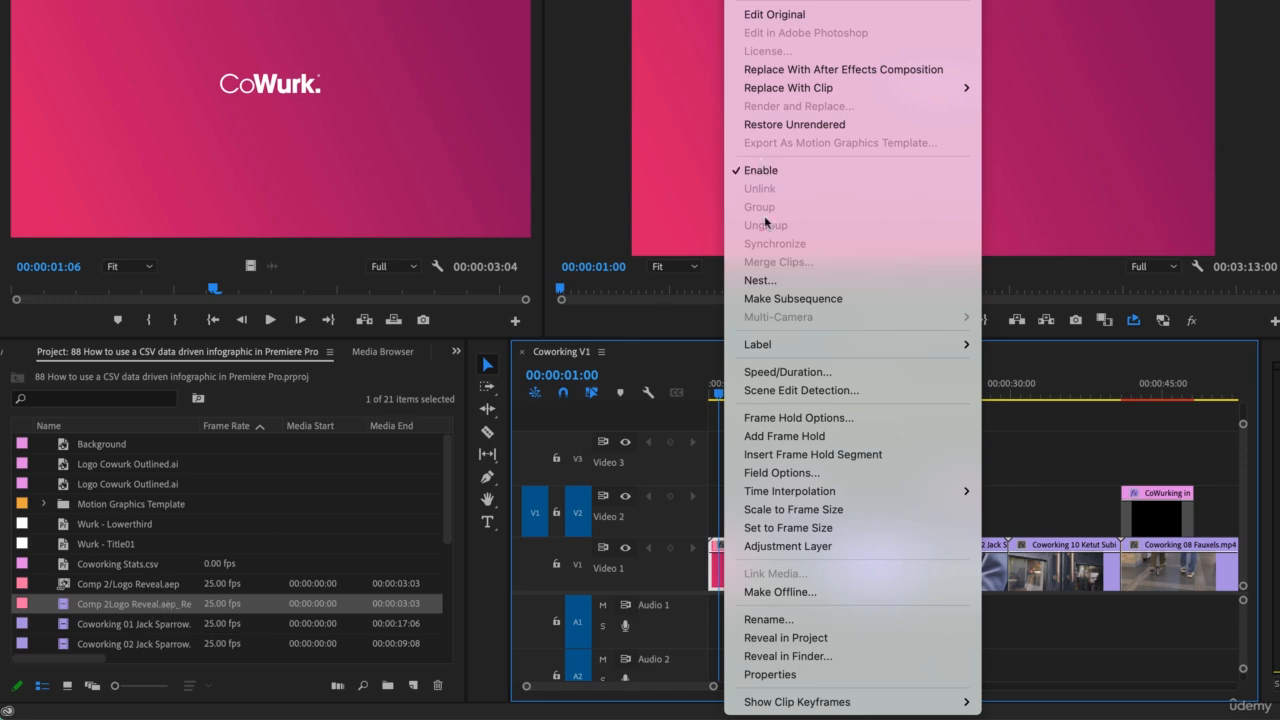
pyautogui.click(787, 125)
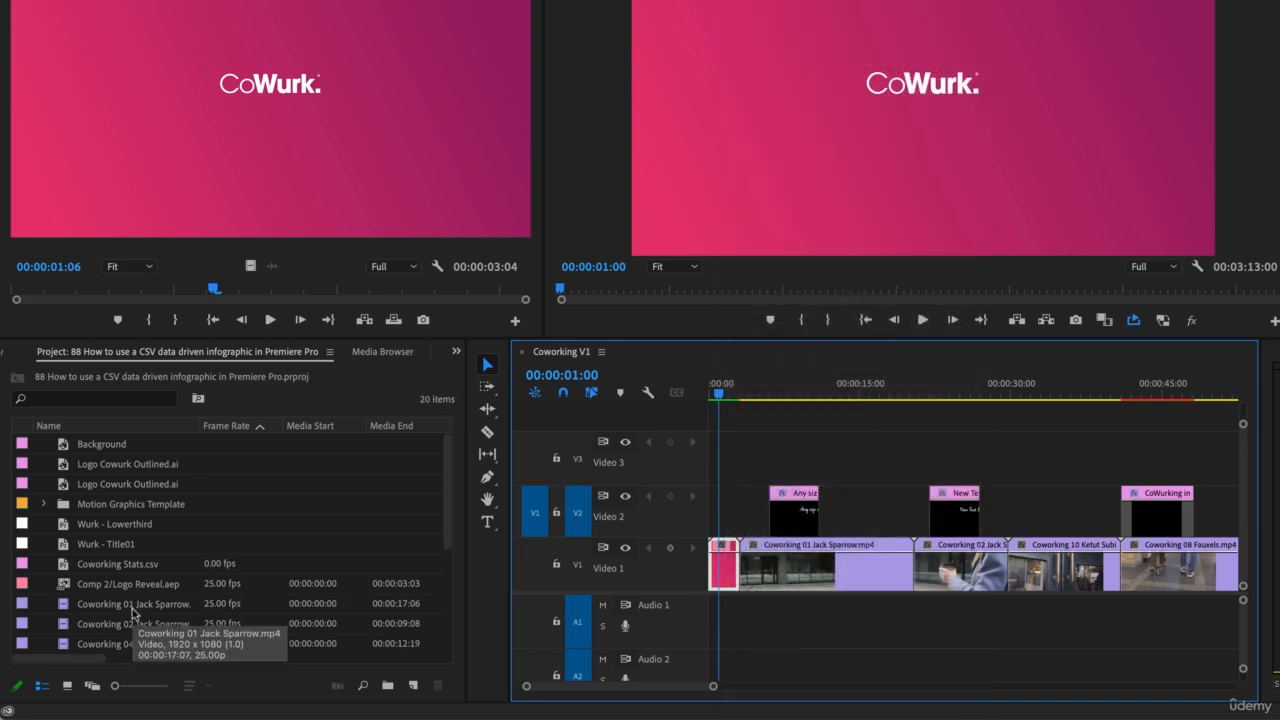
pyautogui.click(146, 586)
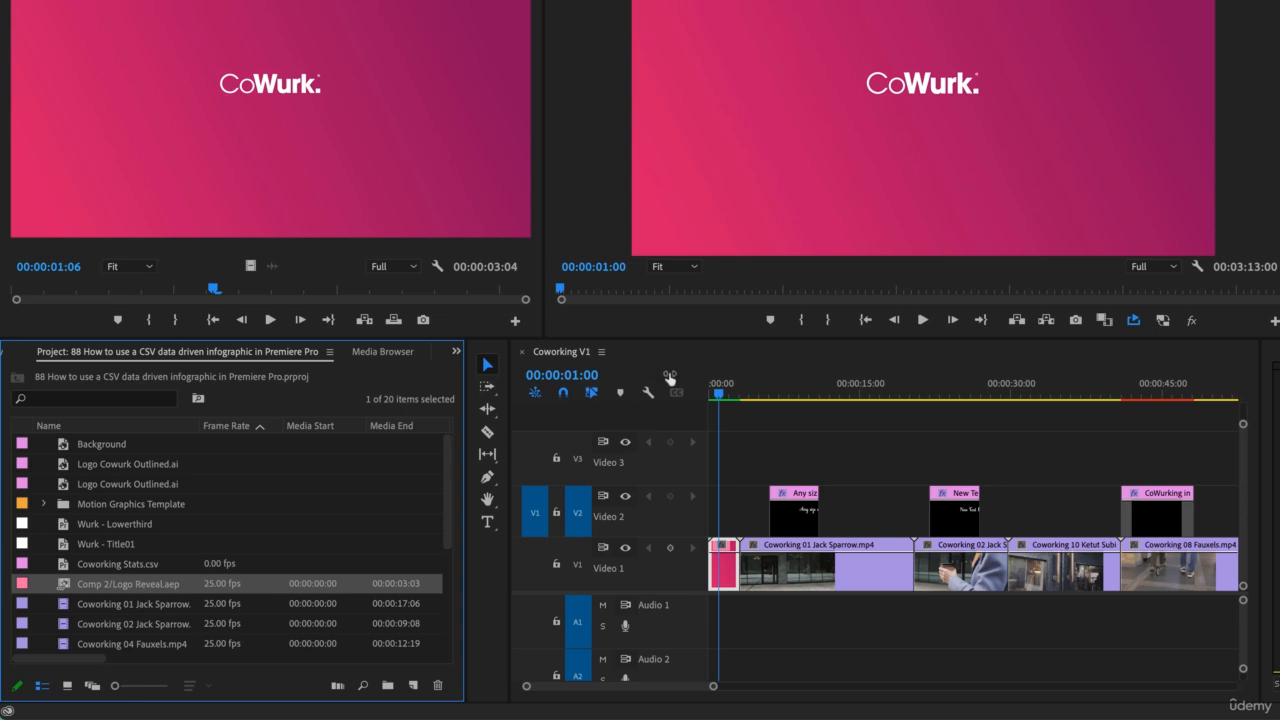
# Step: Play the unrendered logo reveal from near the sequence start and look over the sequence rendering commands
pyautogui.click(711, 402)
pyautogui.press('space')
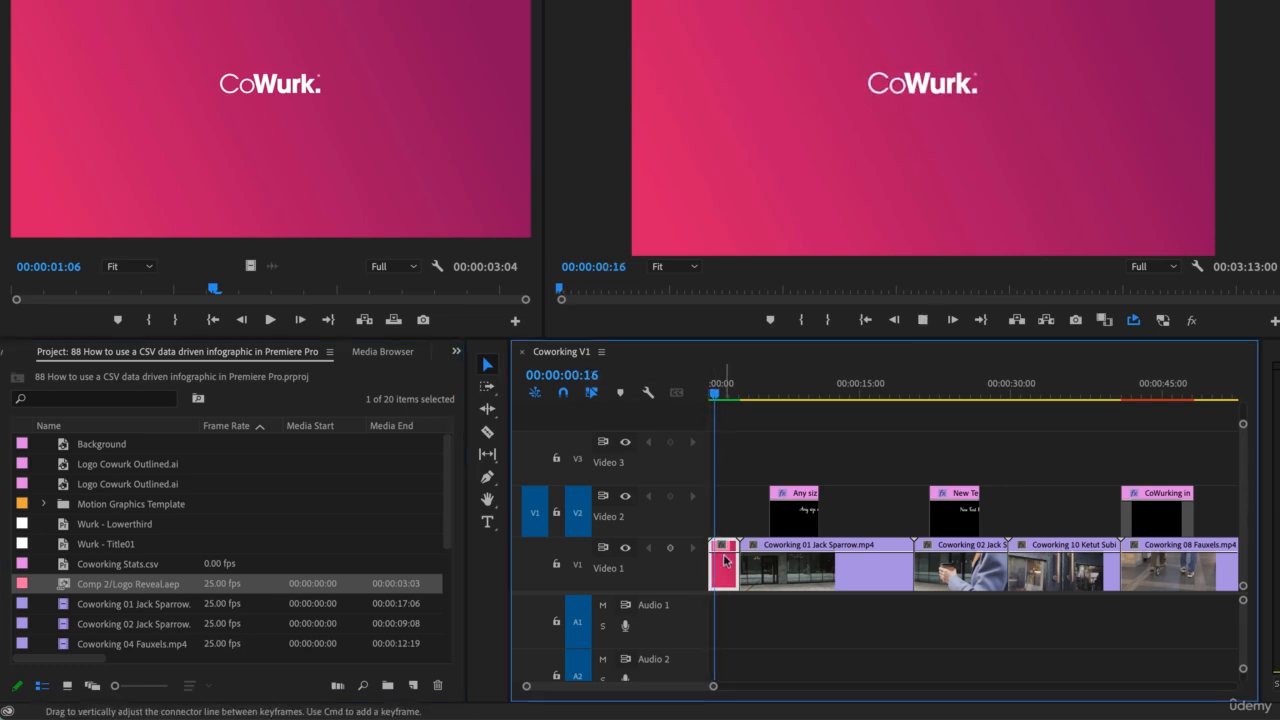
pyautogui.press('space')
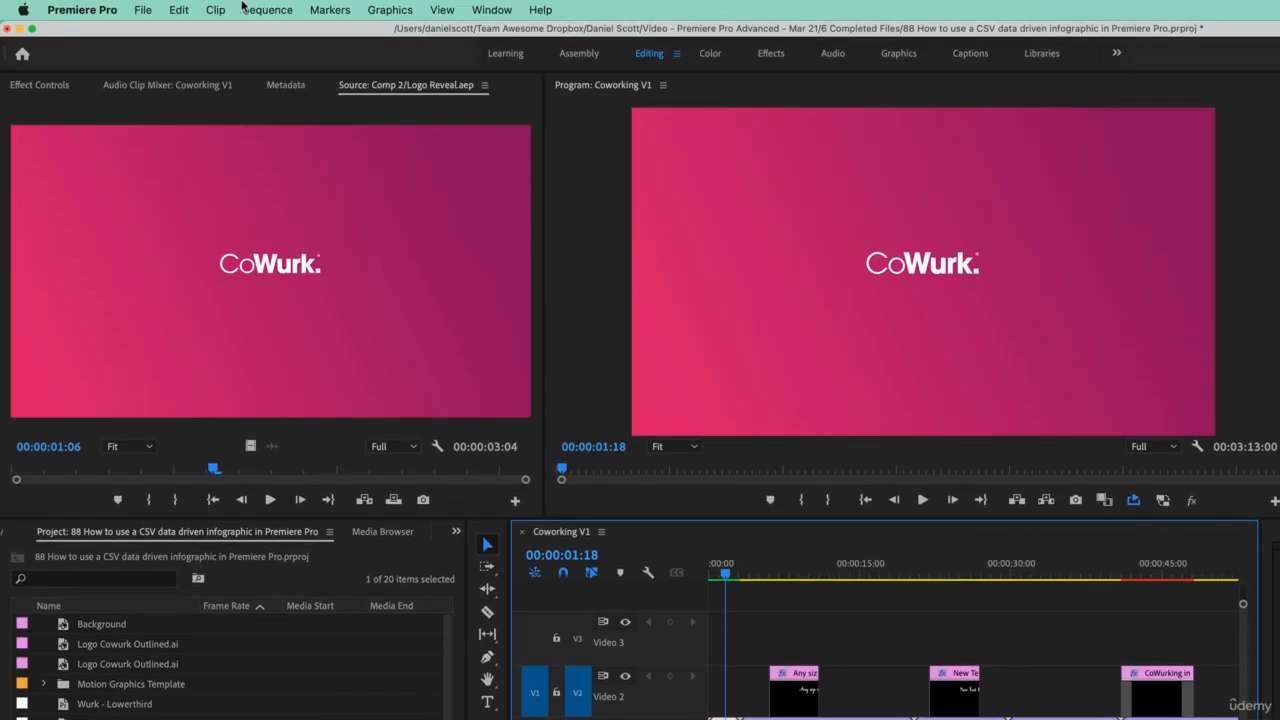
pyautogui.click(267, 9)
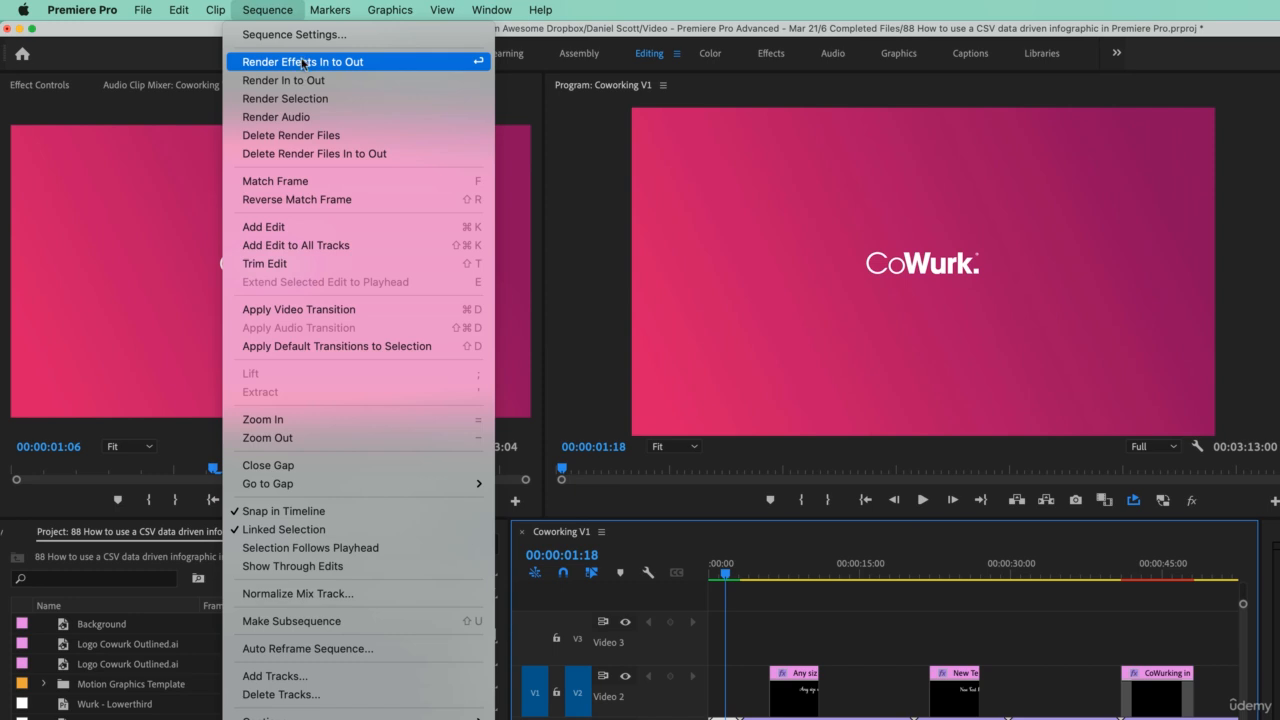
pyautogui.click(278, 10)
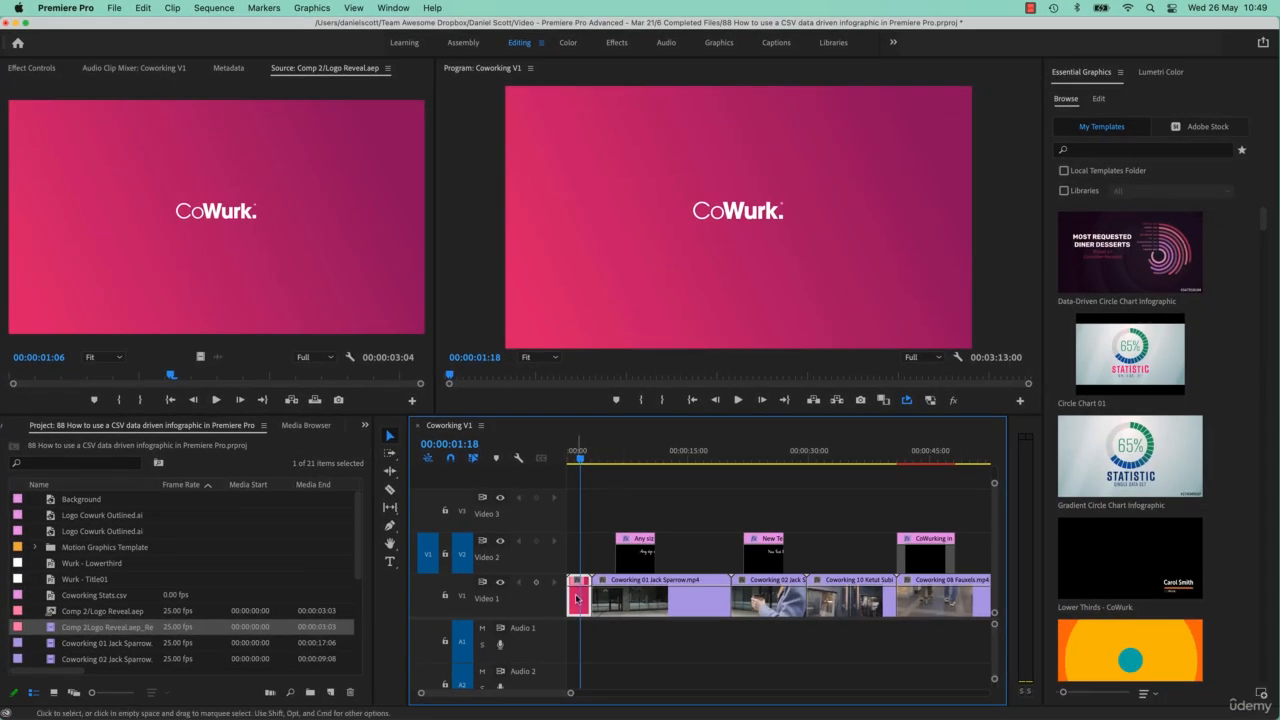
# Step: Look over the rendered logo reveal's clip options and play it from the sequence start, with the timeline enlarged around it
pyautogui.rightClick(576, 598)
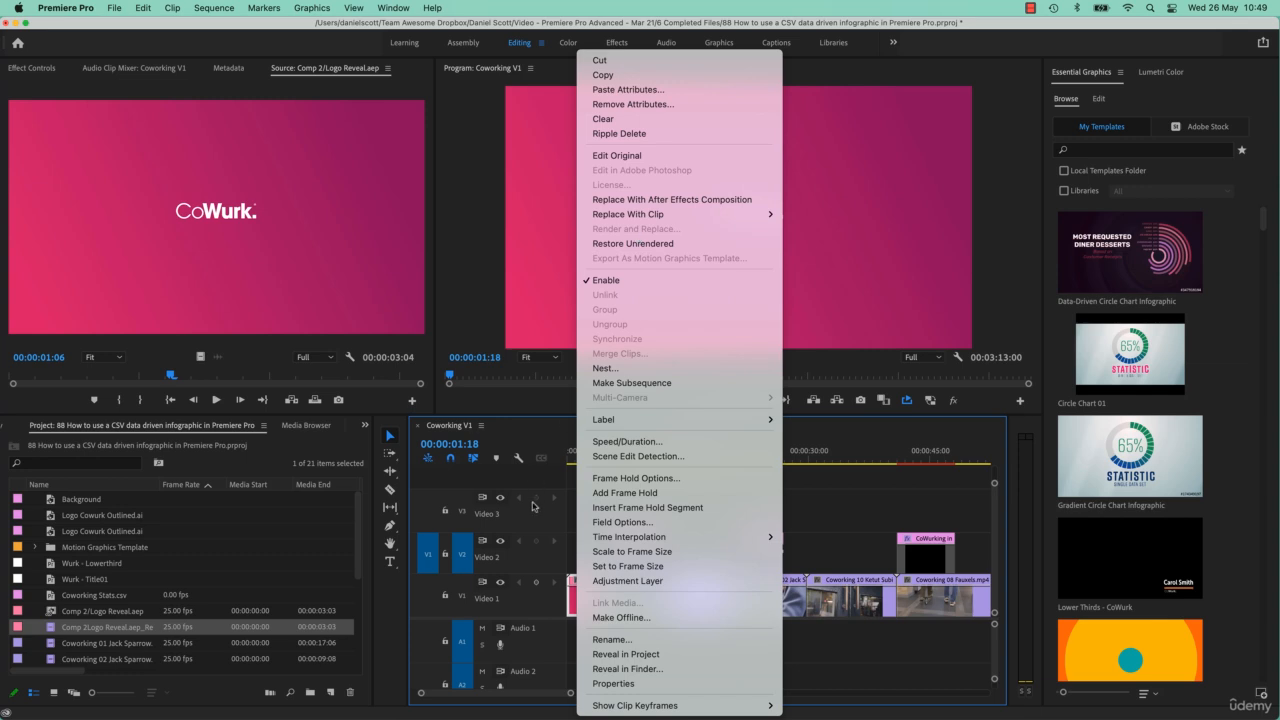
pyautogui.click(533, 506)
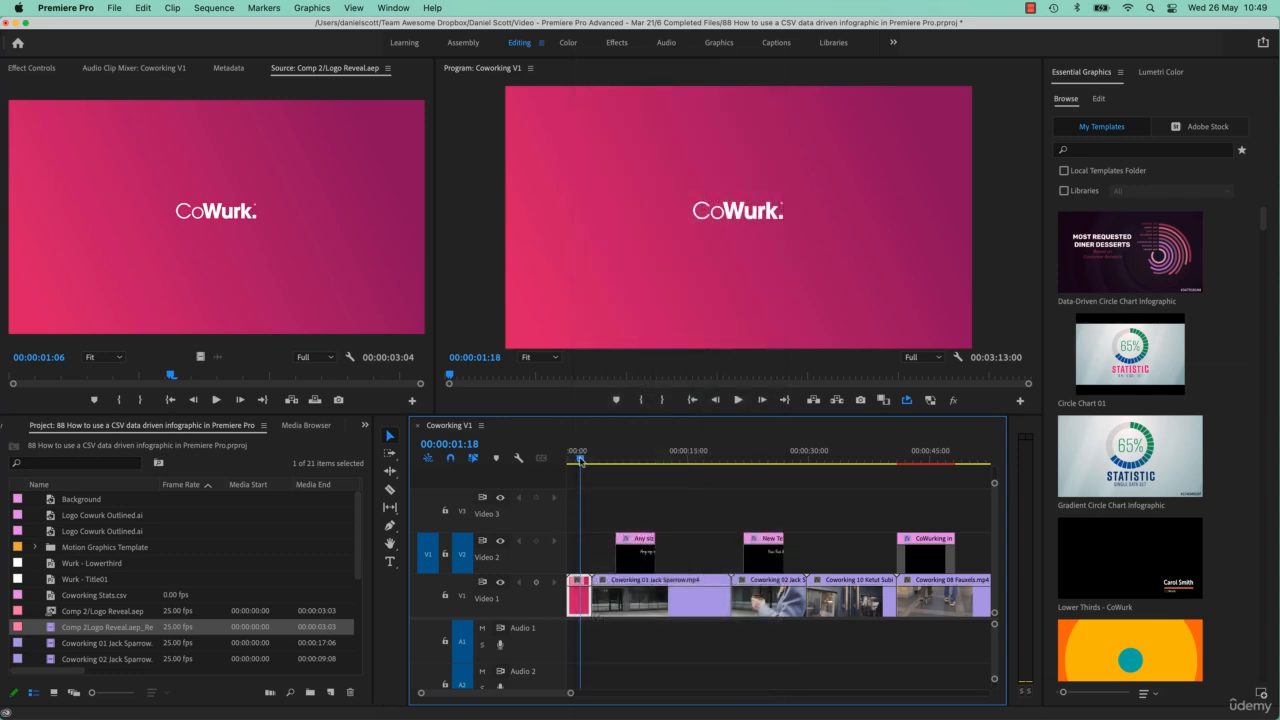
pyautogui.click(579, 461)
pyautogui.press('=')
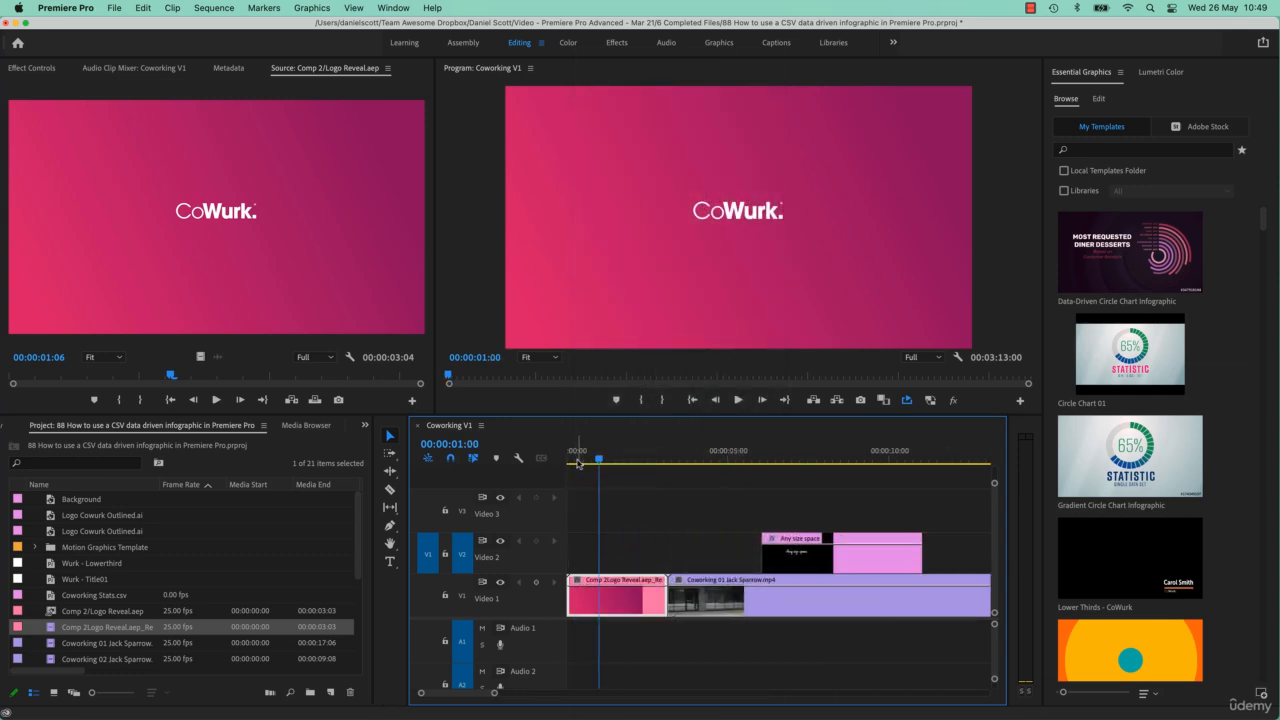
pyautogui.press('=')
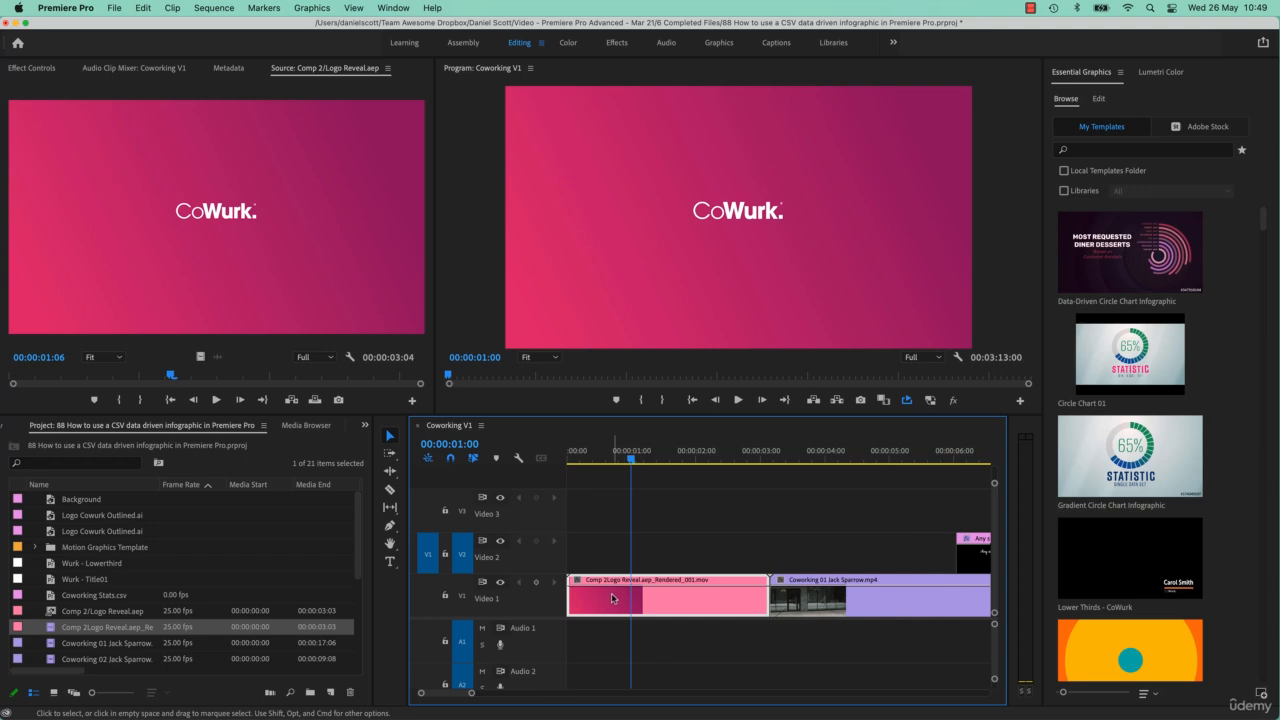
pyautogui.press('Home')
pyautogui.press('space')
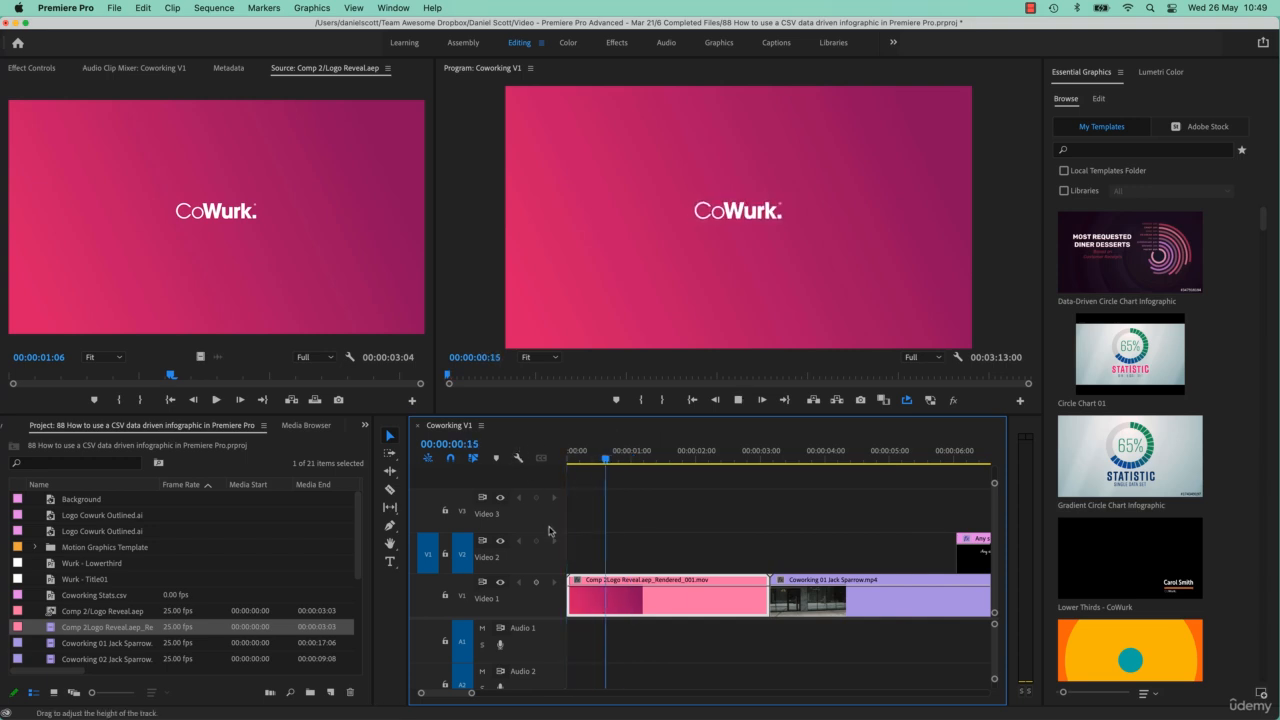
pyautogui.press('space')
# Step: Add opacity keyframes that fade in the start of the rendered logo reveal clip on Video 1, and play the fade
pyautogui.rightClick(618, 593)
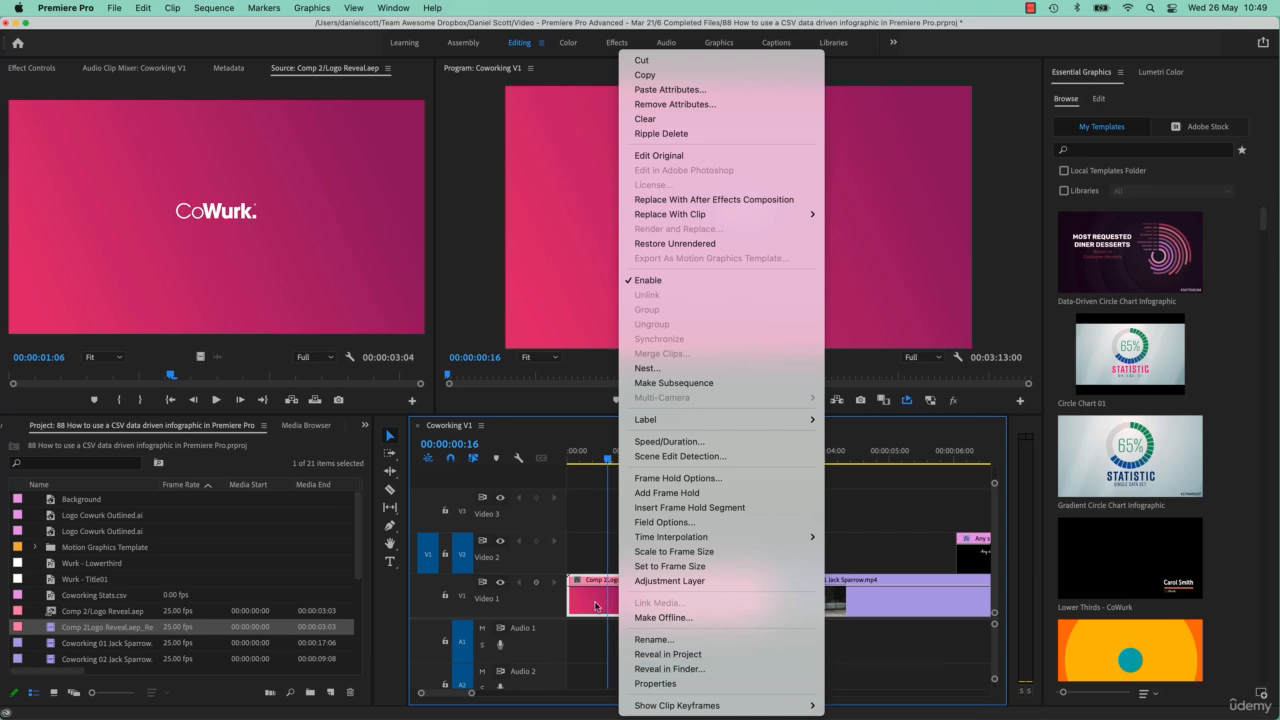
pyautogui.click(596, 606)
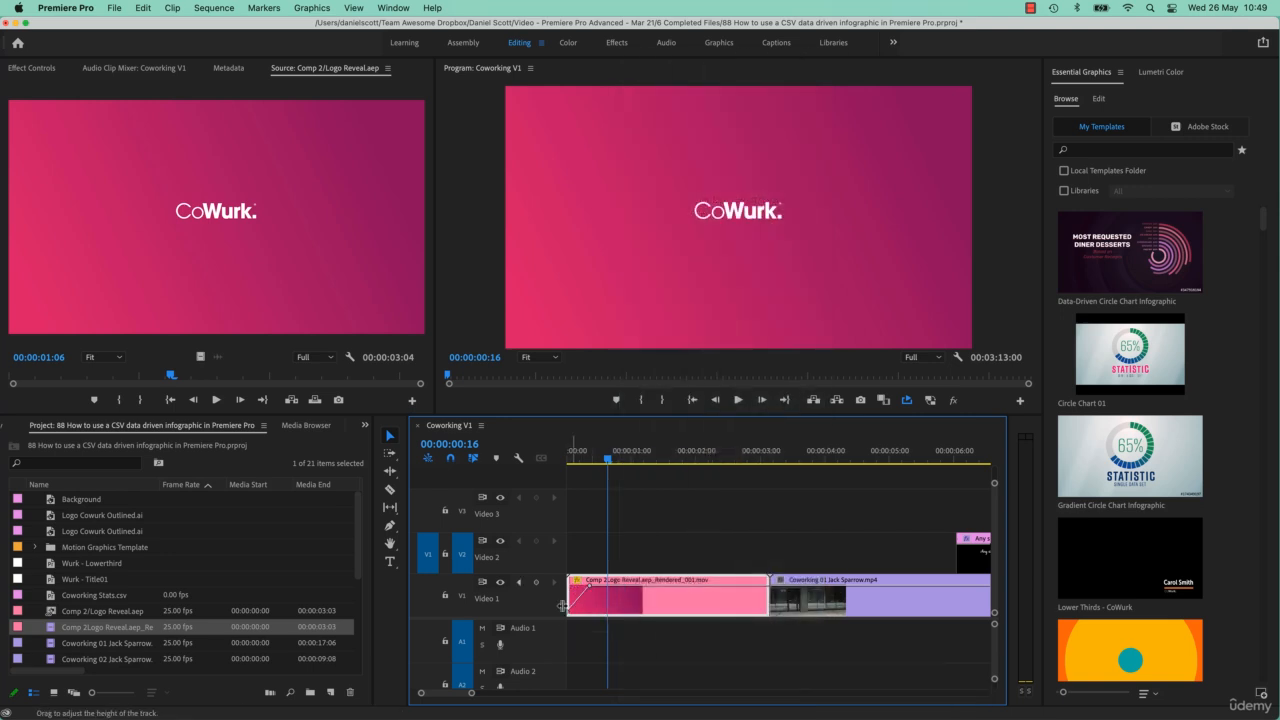
pyautogui.moveTo(592, 455); pyautogui.dragTo(537, 471)
pyautogui.press('space')
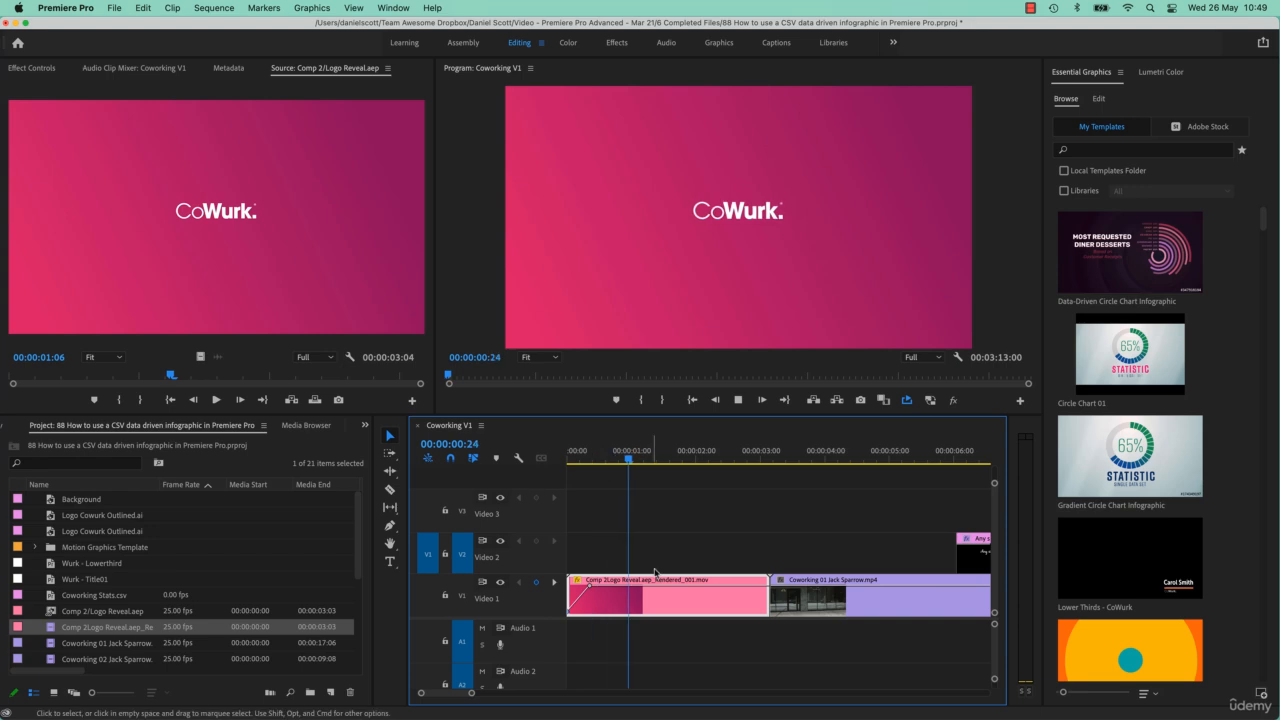
pyautogui.press('space')
# Step: Restore the keyframed logo reveal clip to its unrendered After Effects composition and check its clip options
pyautogui.rightClick(607, 604)
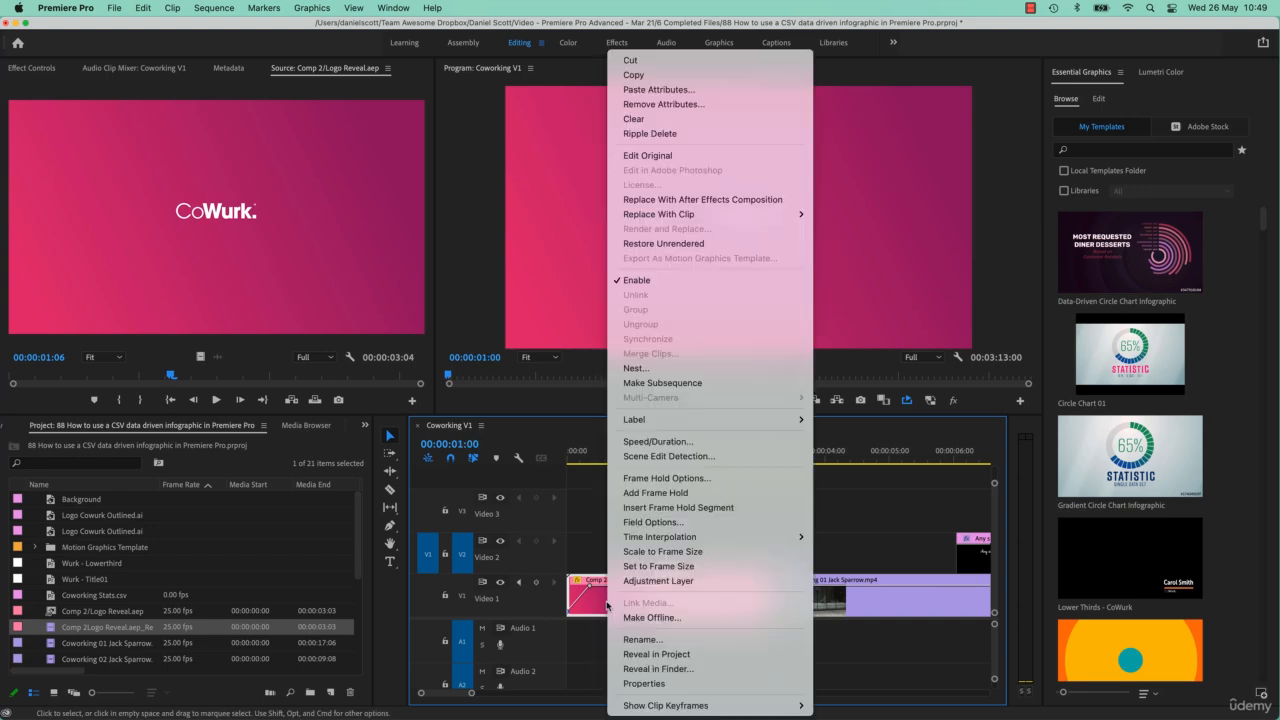
pyautogui.click(663, 243)
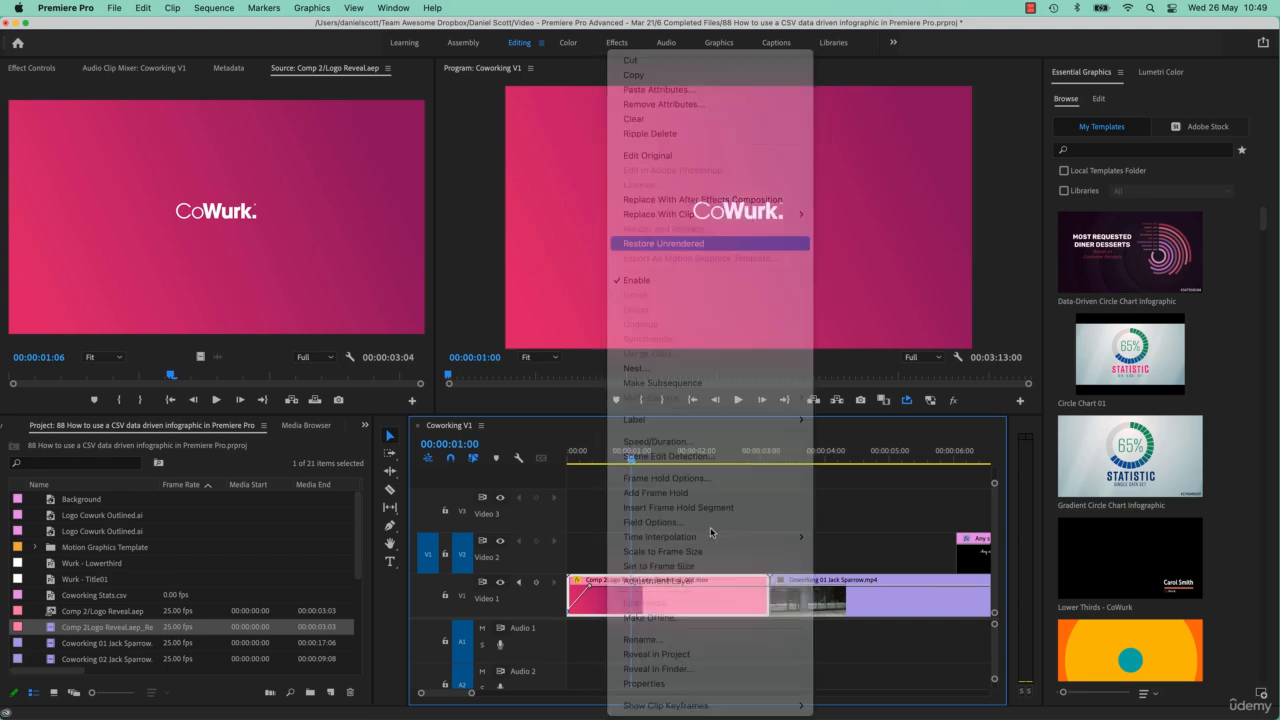
pyautogui.rightClick(604, 610)
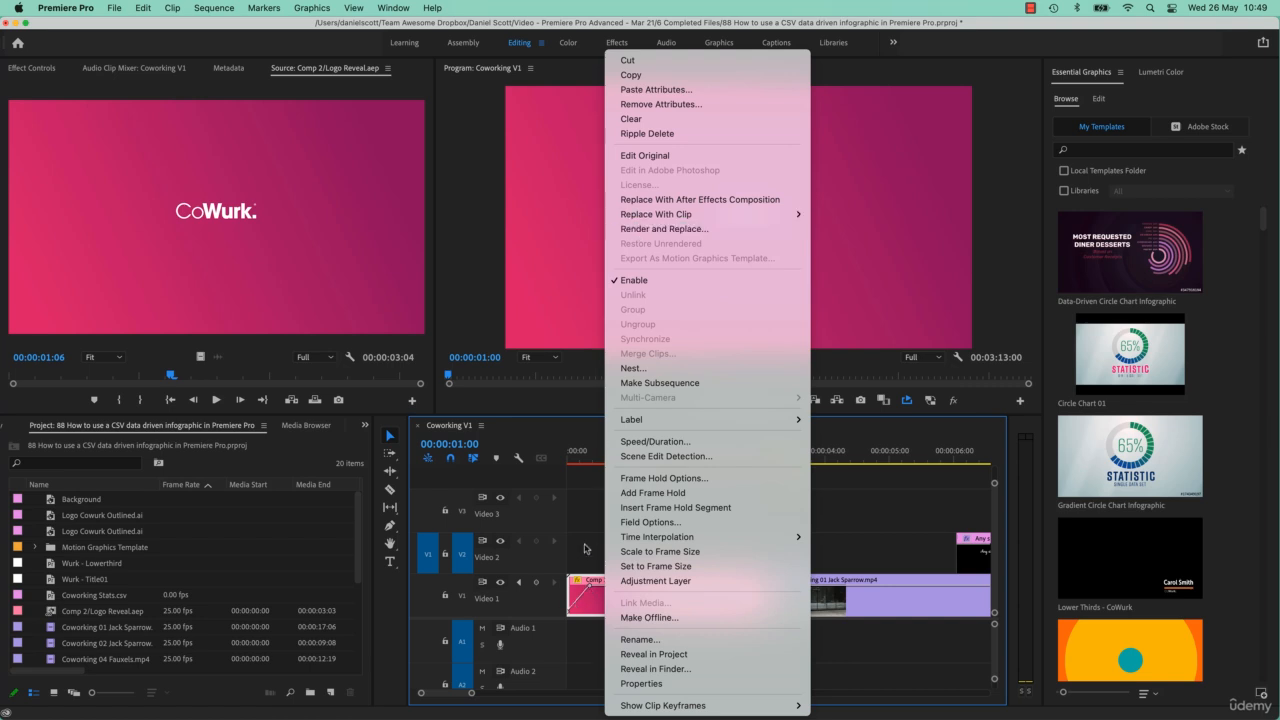
pyautogui.click(576, 594)
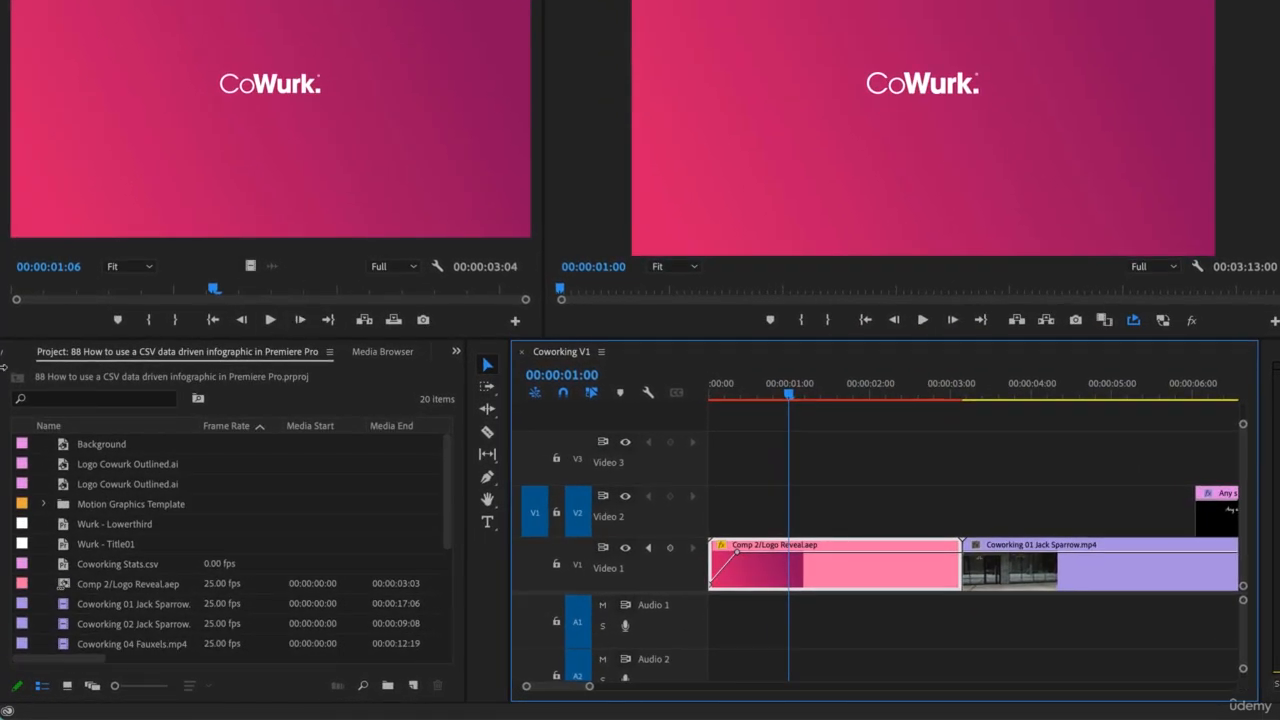
# Step: Add a Cross Dissolve between the logo reveal and Coworking 01 Jack Sparrow.mp4 on Video 1, accepting repeated frames, and preview the blend
pyautogui.click(12, 356)
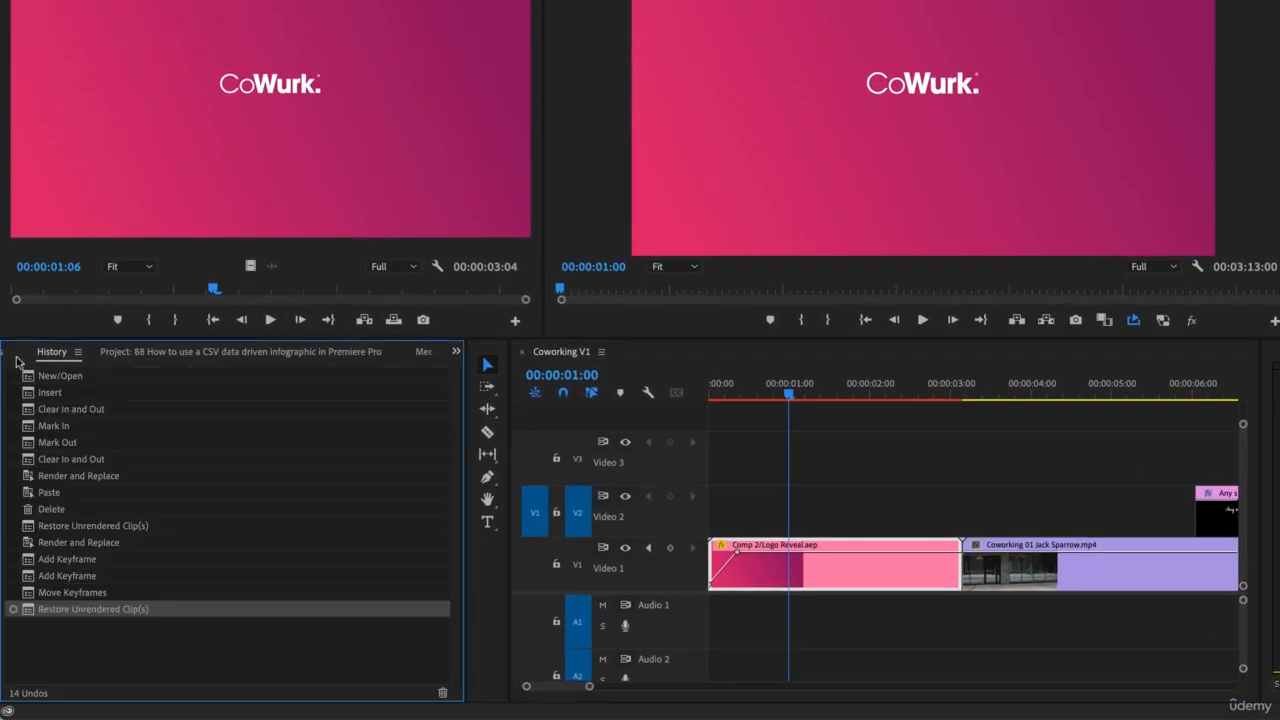
pyautogui.click(16, 356)
pyautogui.click(85, 376)
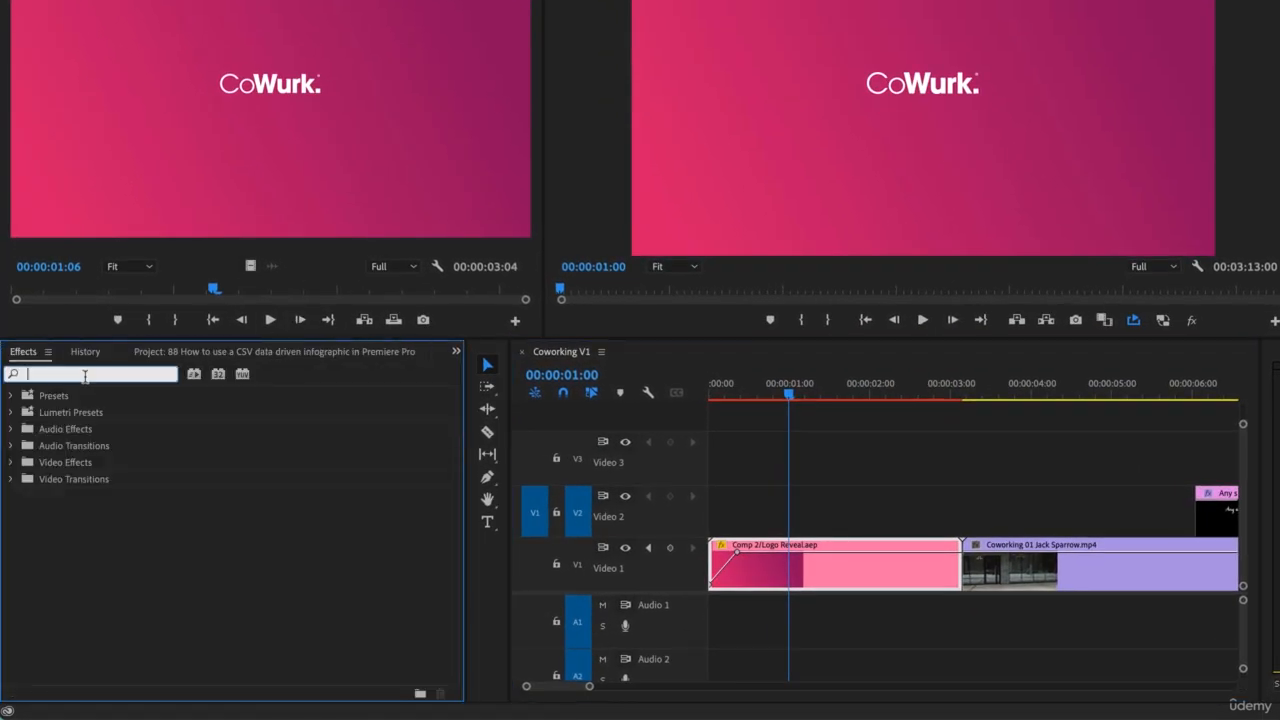
pyautogui.click(14, 479)
pyautogui.click(20, 512)
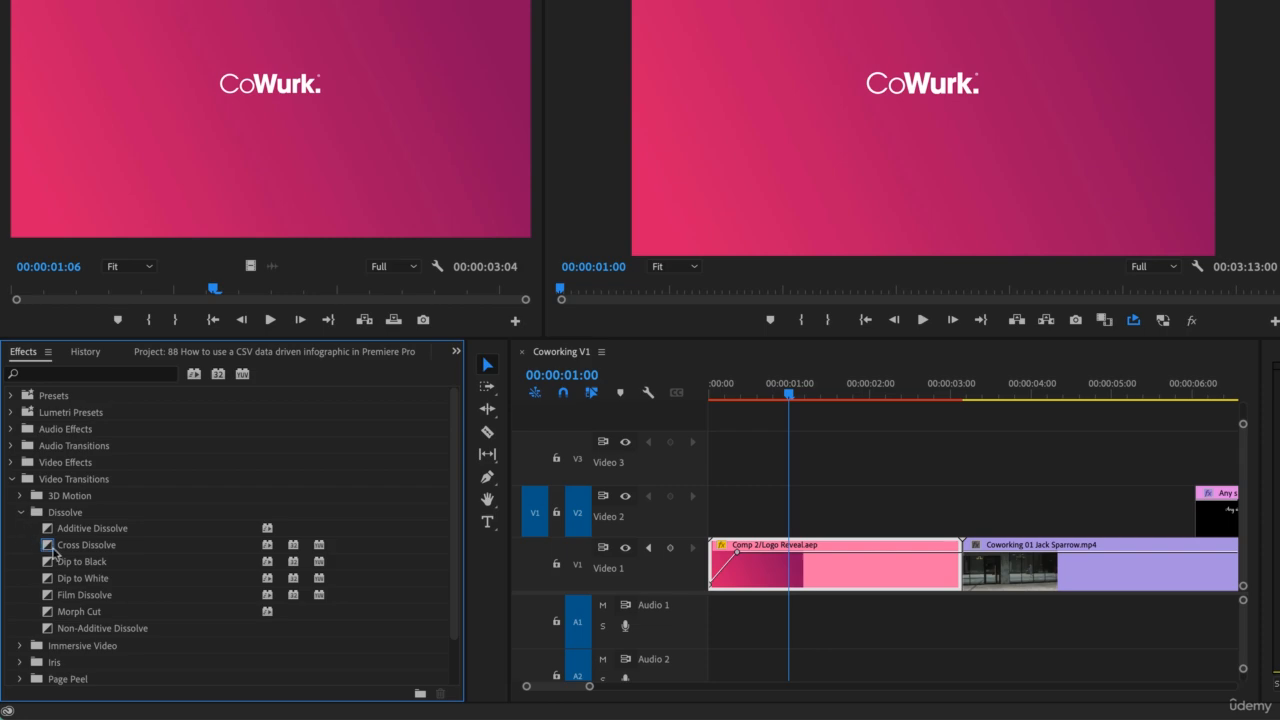
pyautogui.moveTo(86, 545); pyautogui.dragTo(975, 585)
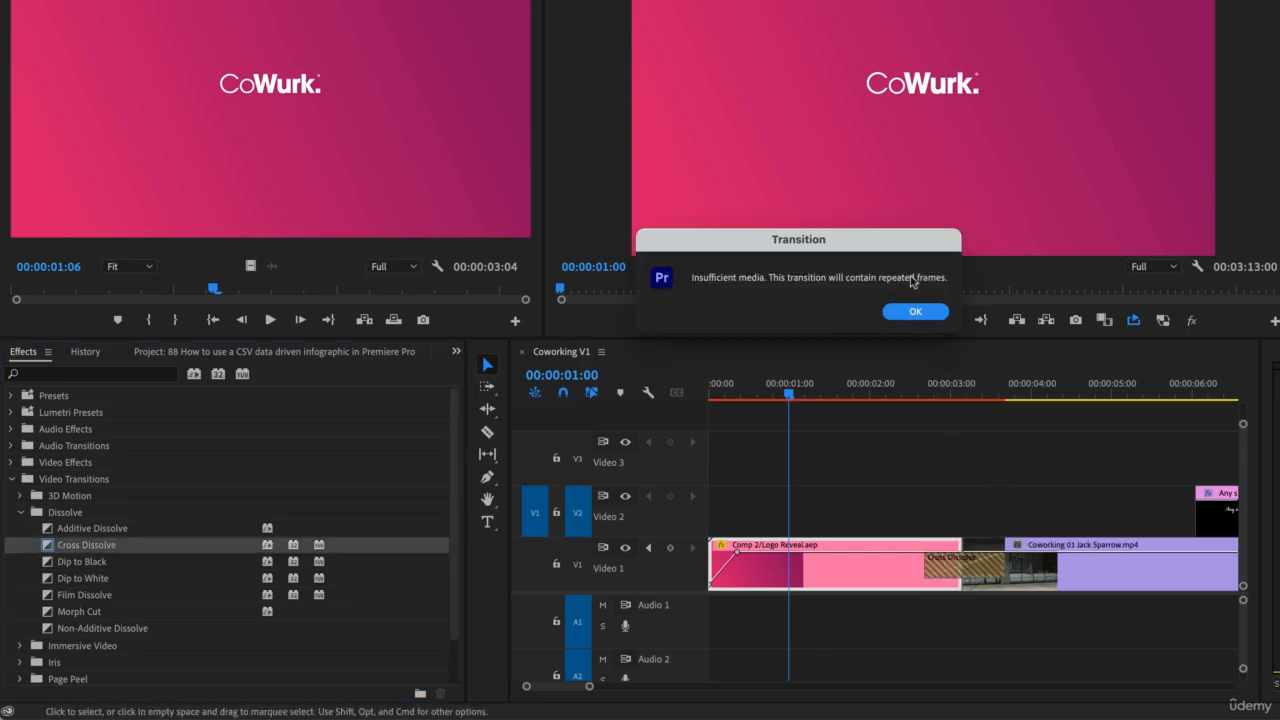
pyautogui.click(917, 311)
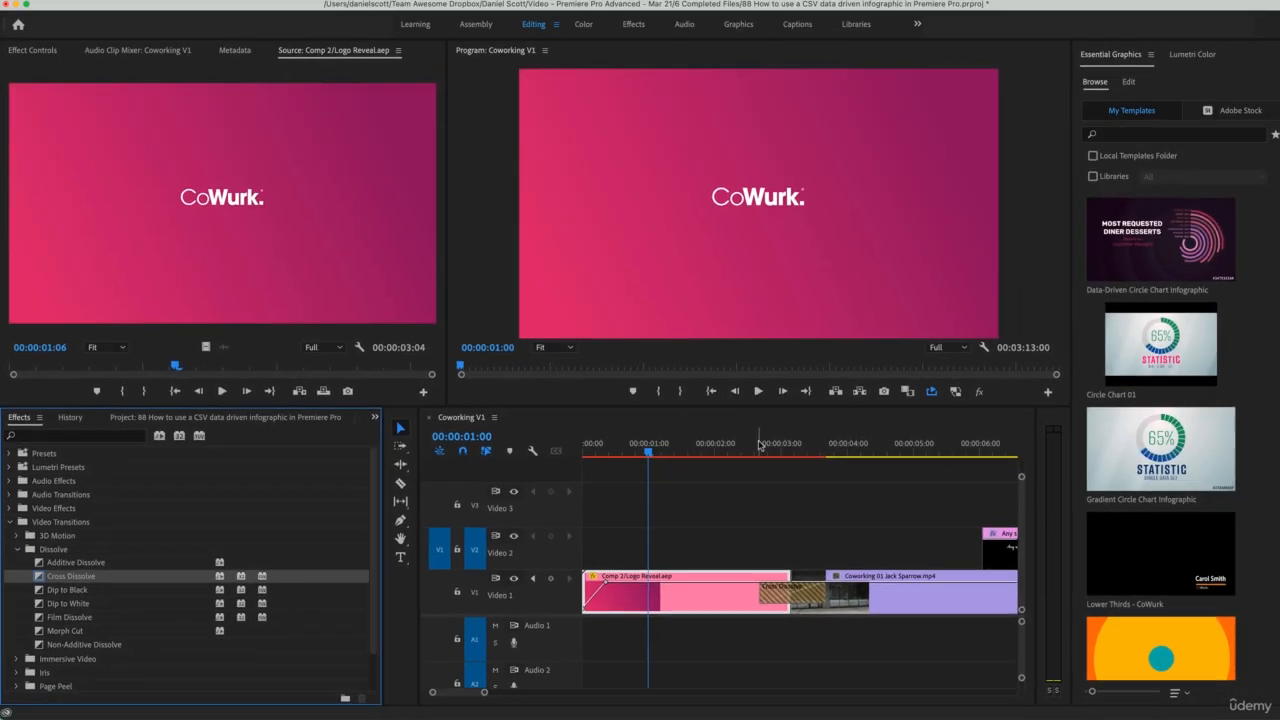
pyautogui.moveTo(885, 398); pyautogui.dragTo(918, 401)
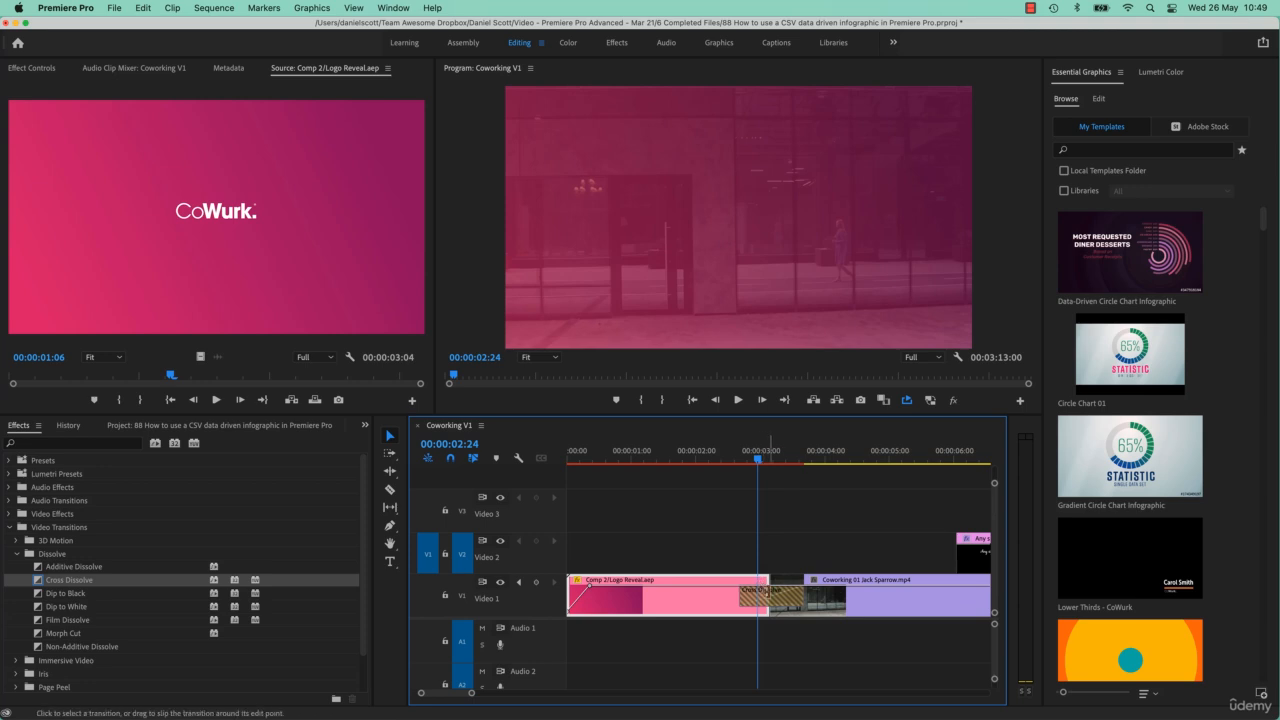
pyautogui.moveTo(777, 461); pyautogui.dragTo(752, 465)
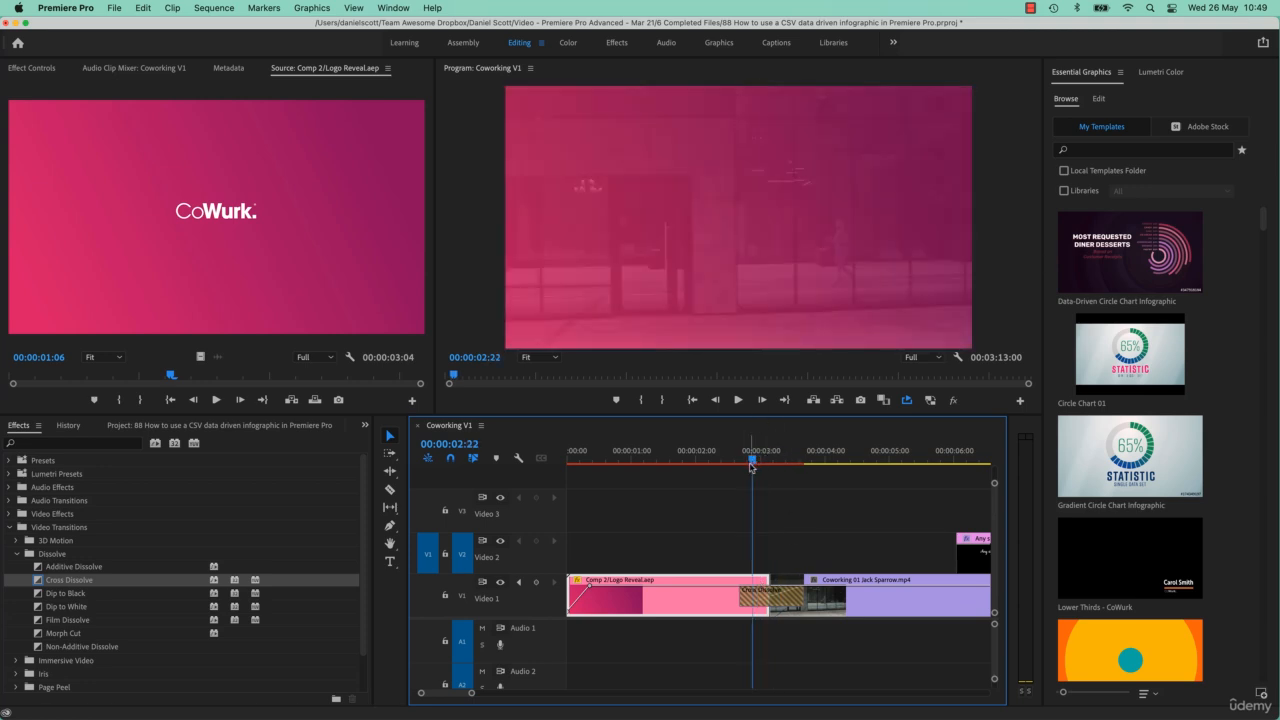
# Step: Rate-stretch the logo reveal clip on Video 1 to about 1.2 seconds and play it from the sequence start
pyautogui.press('r')
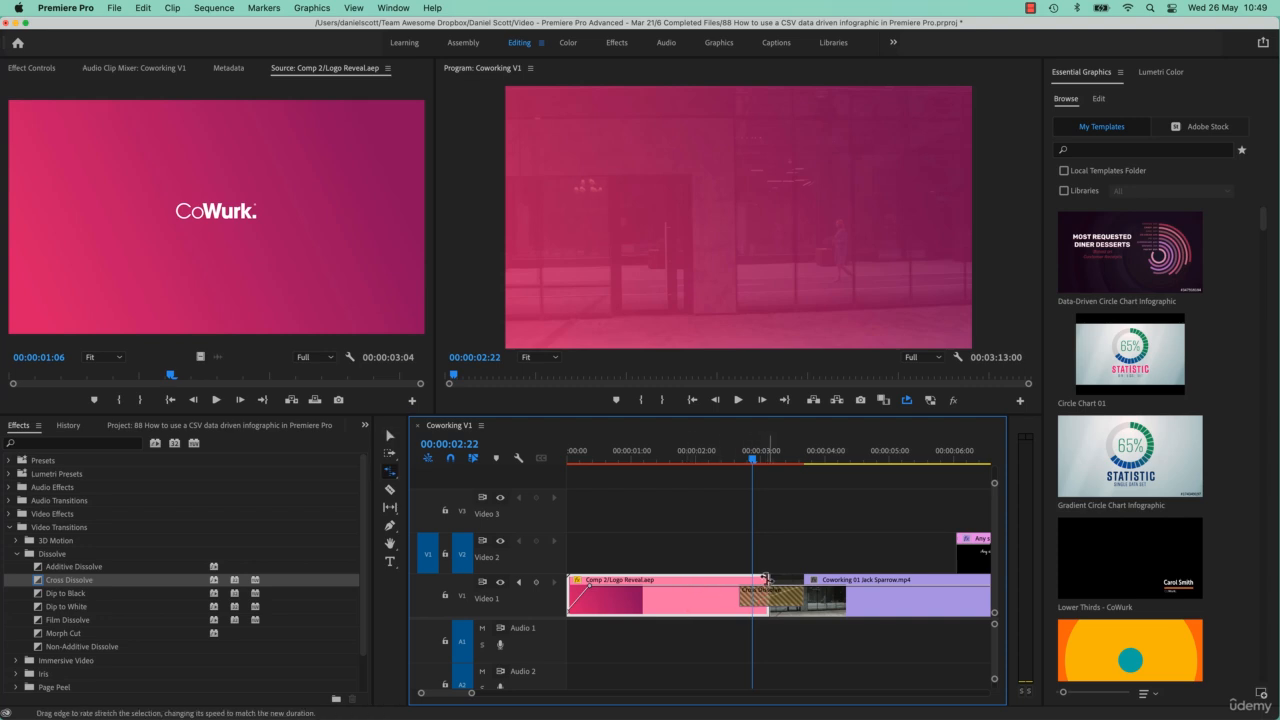
pyautogui.moveTo(766, 579); pyautogui.dragTo(643, 580)
pyautogui.press('Up')
pyautogui.press('Up')
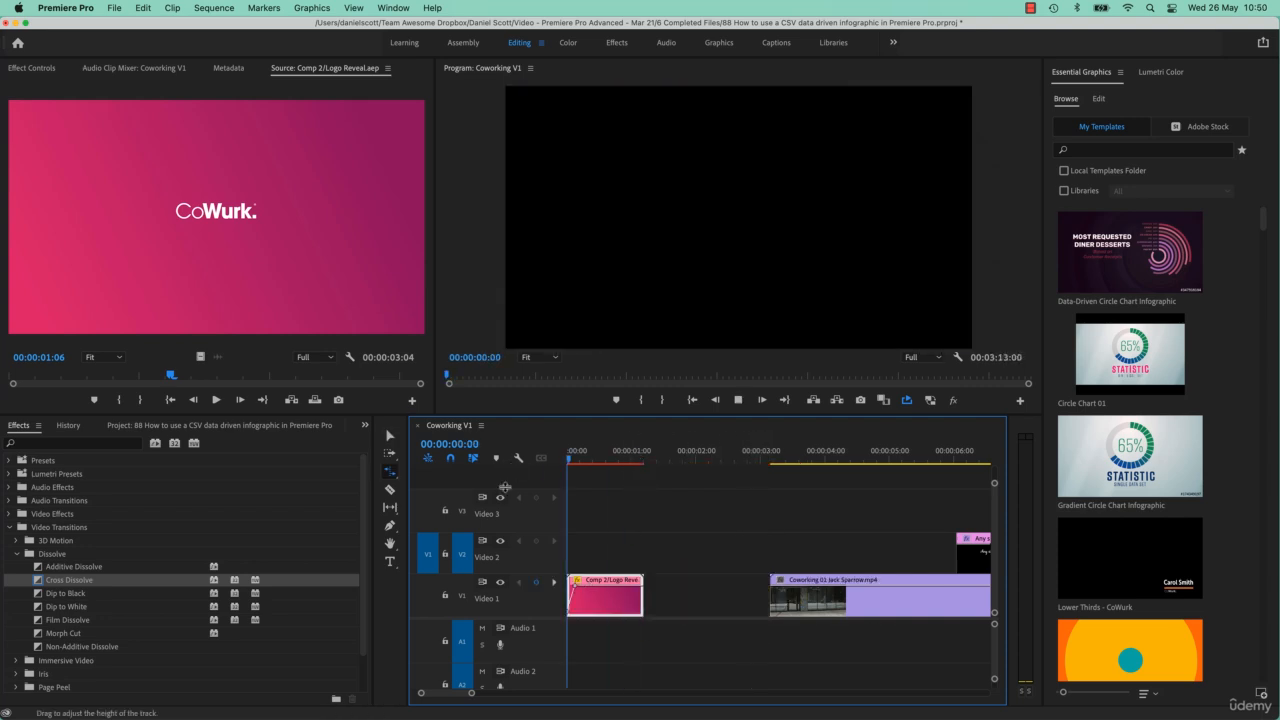
# Step: Stop playback, check the Render and Replace options for the shortened logo reveal clip, and undo its rate stretch to restore the Cross Dissolve
pyautogui.press('space')
pyautogui.rightClick(603, 592)
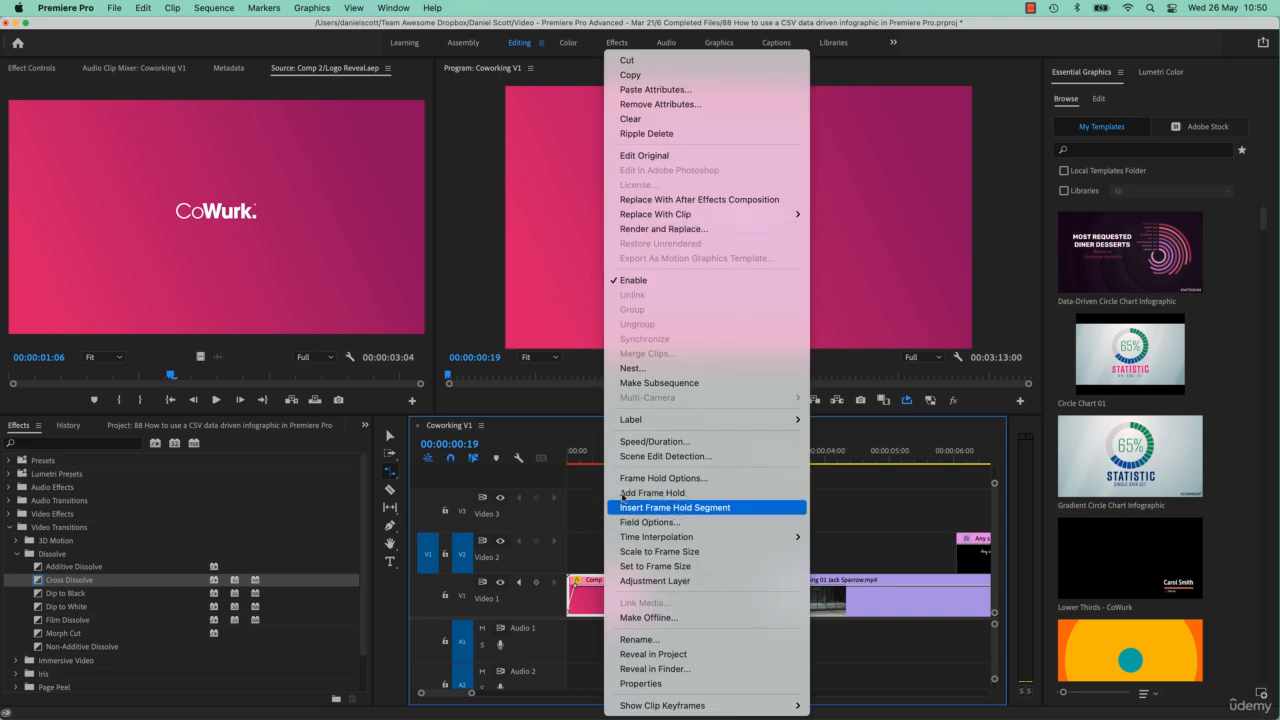
pyautogui.click(588, 540)
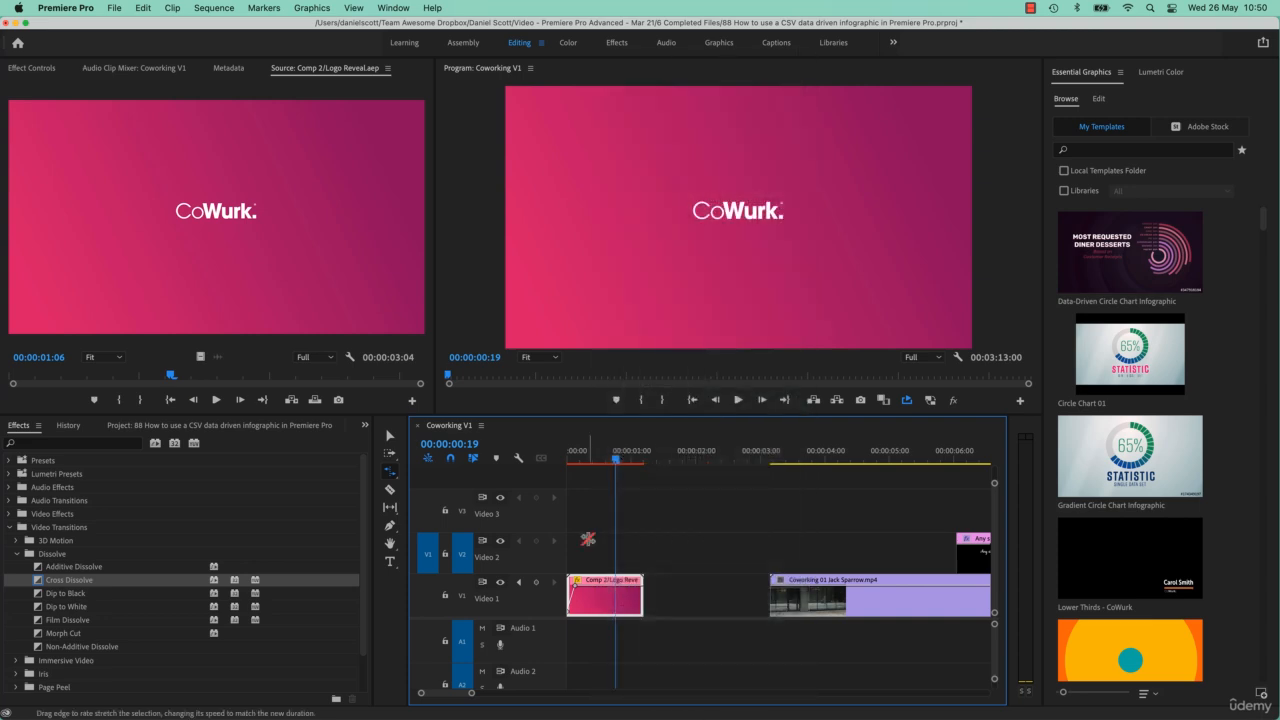
pyautogui.rightClick(600, 611)
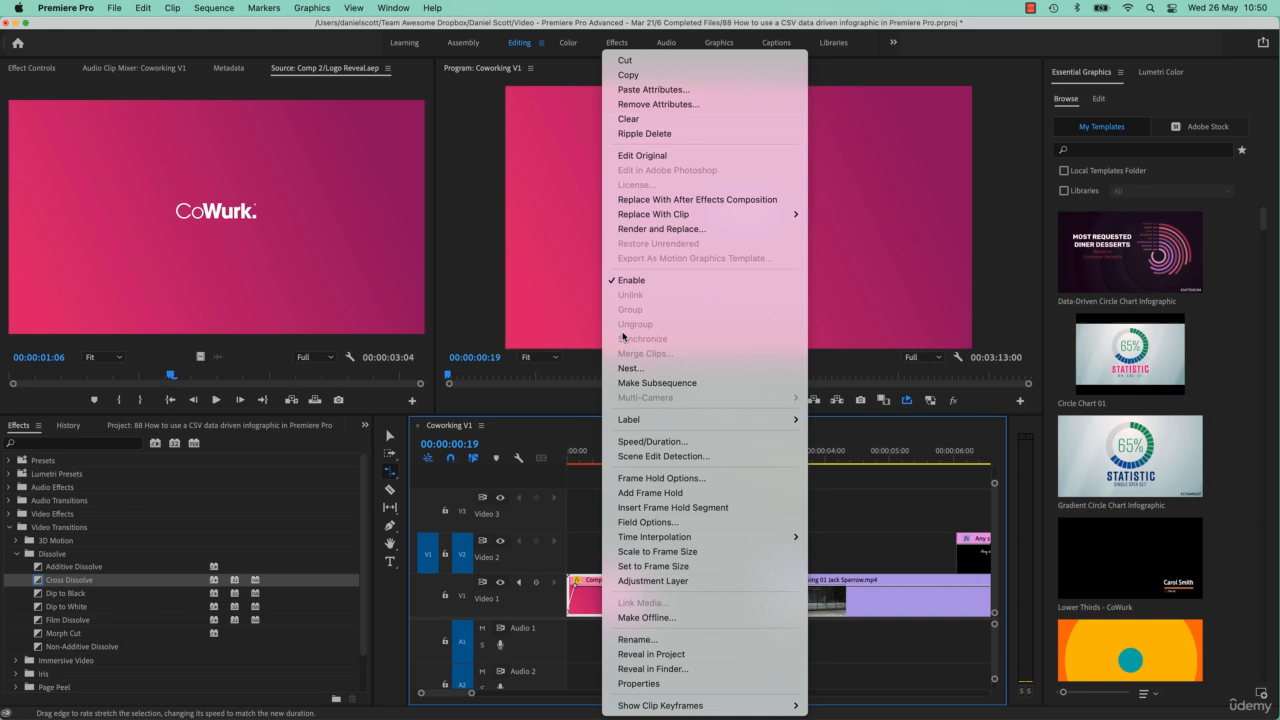
pyautogui.click(660, 229)
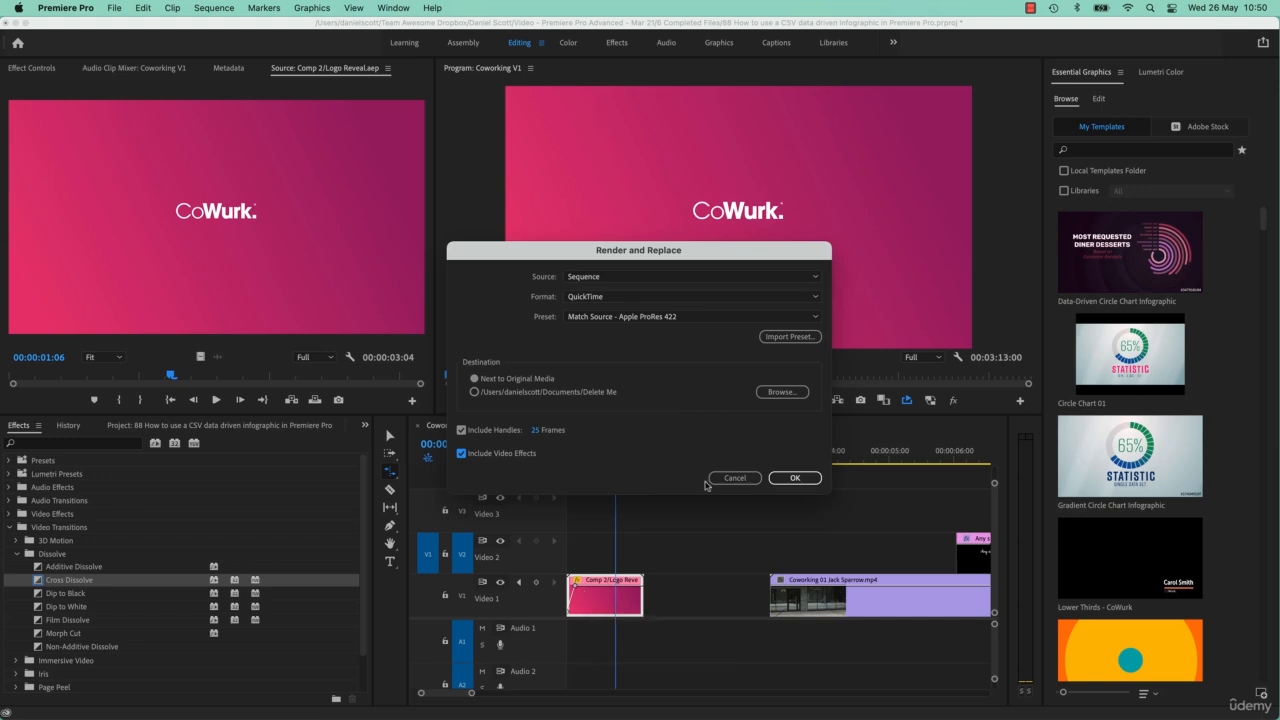
pyautogui.click(736, 477)
pyautogui.moveTo(643, 590); pyautogui.dragTo(685, 594)
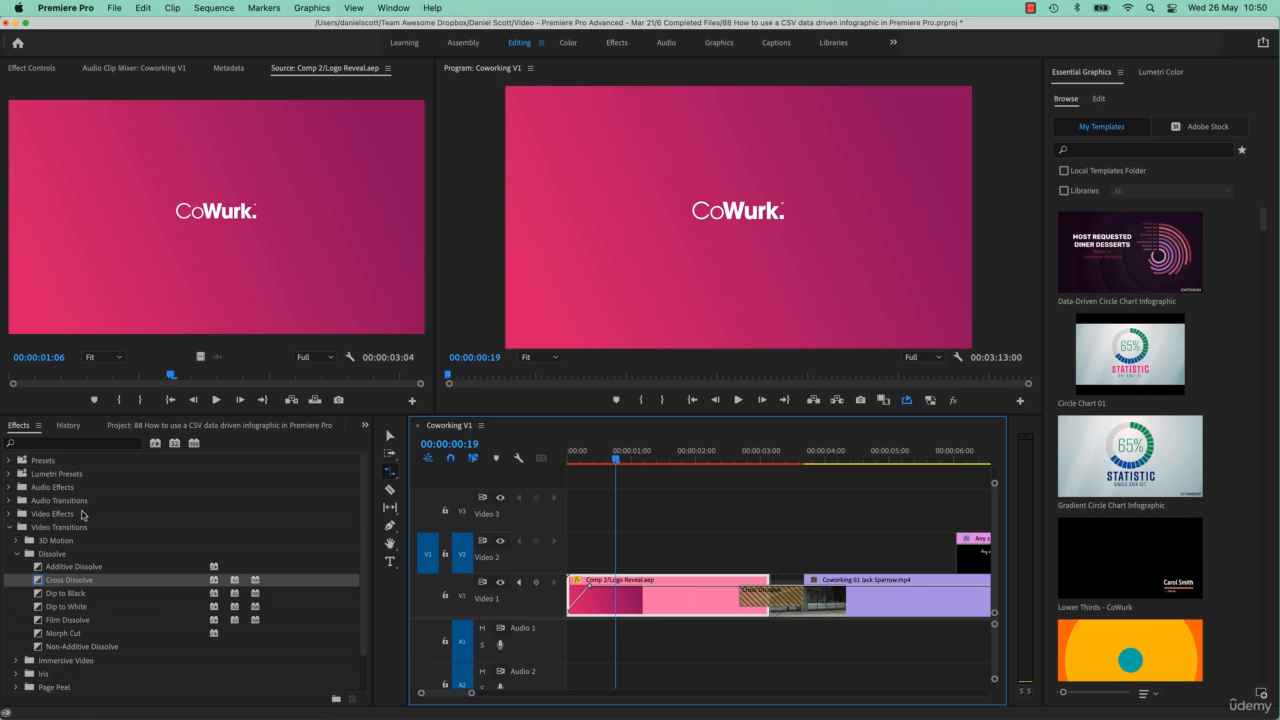
# Step: Apply the Noise video effect from Noise & Grain to the logo reveal clip on Video 1 and set Amount of Noise to 97%
pyautogui.click(60, 443)
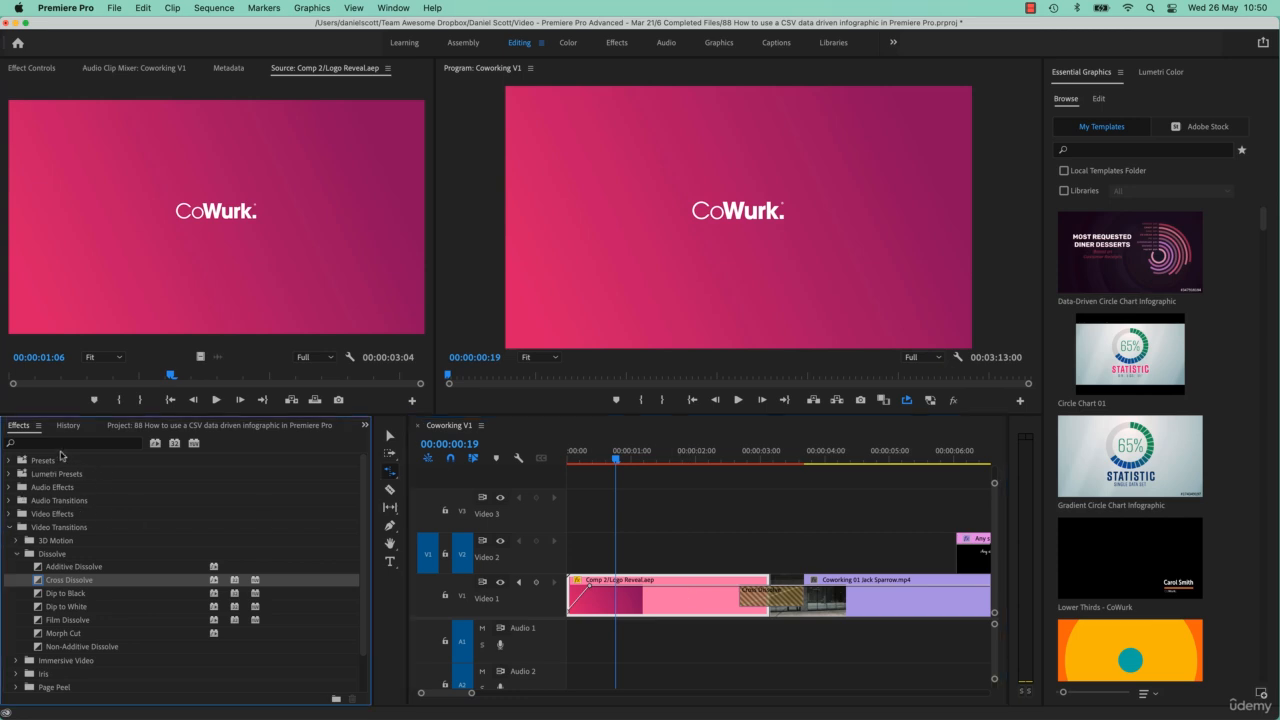
pyautogui.write('noise')
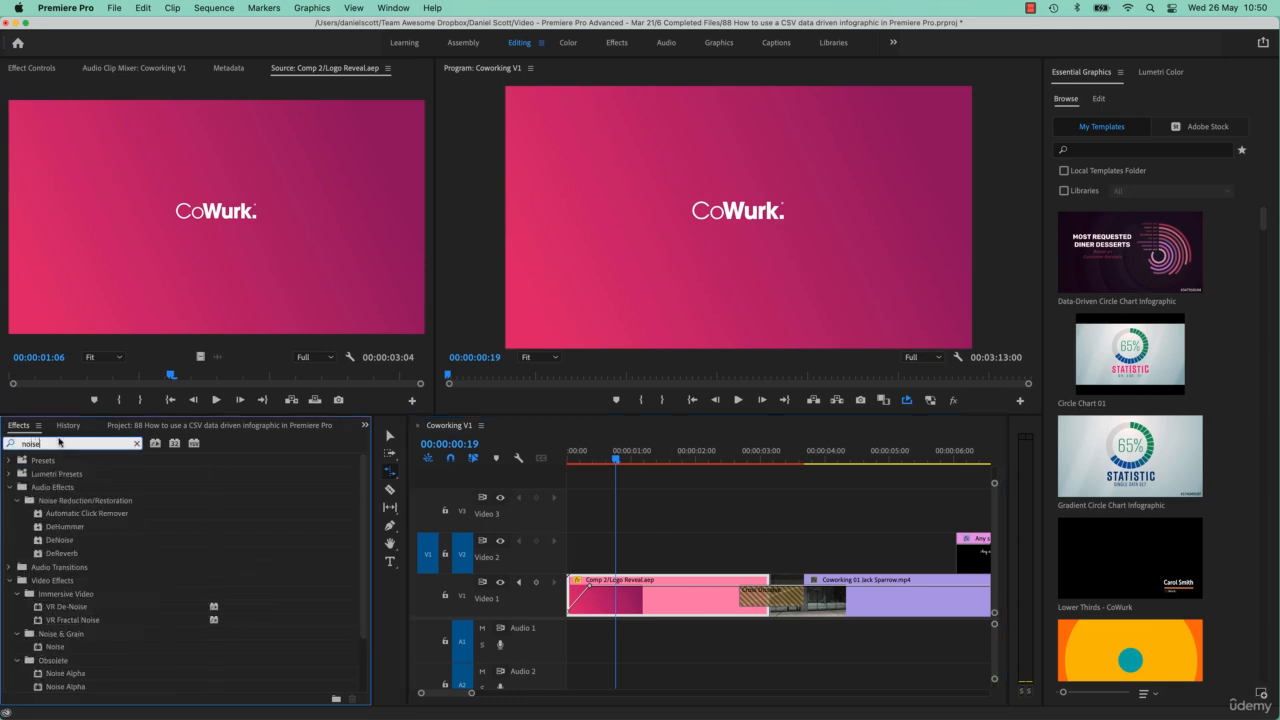
pyautogui.scroll(-3, 85, 640)
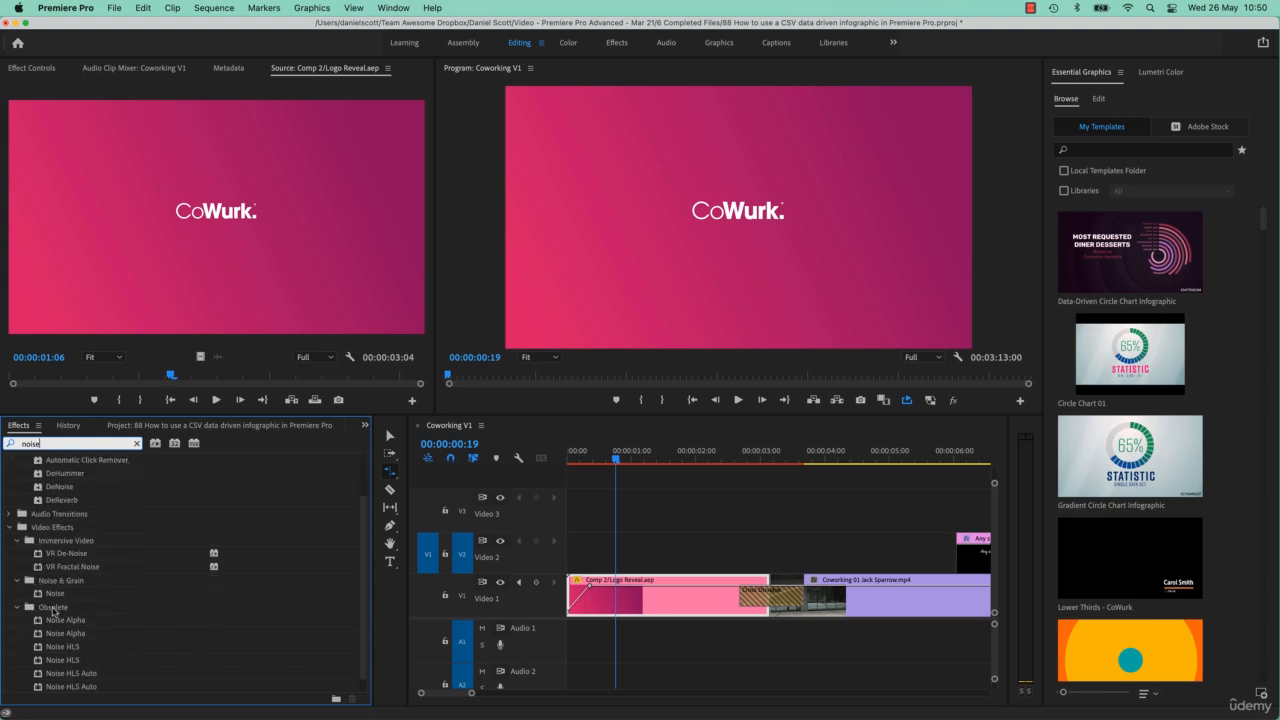
pyautogui.moveTo(55, 594); pyautogui.dragTo(686, 599)
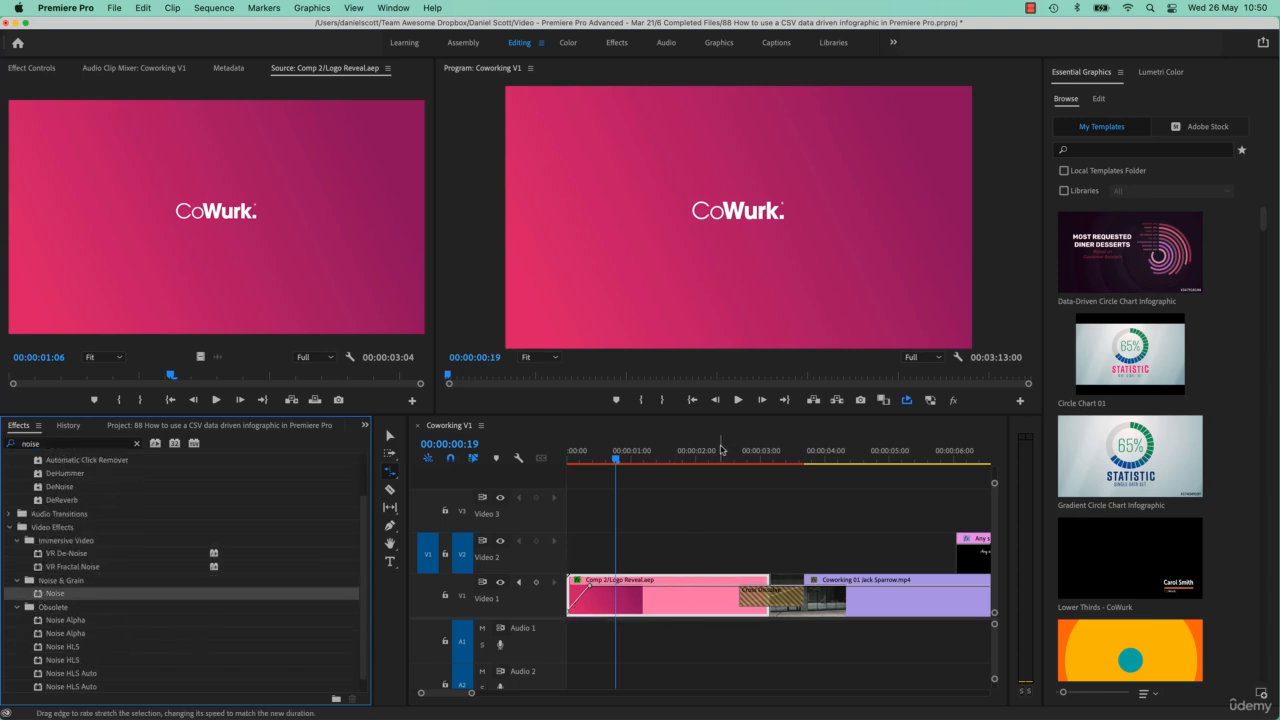
pyautogui.click(45, 67)
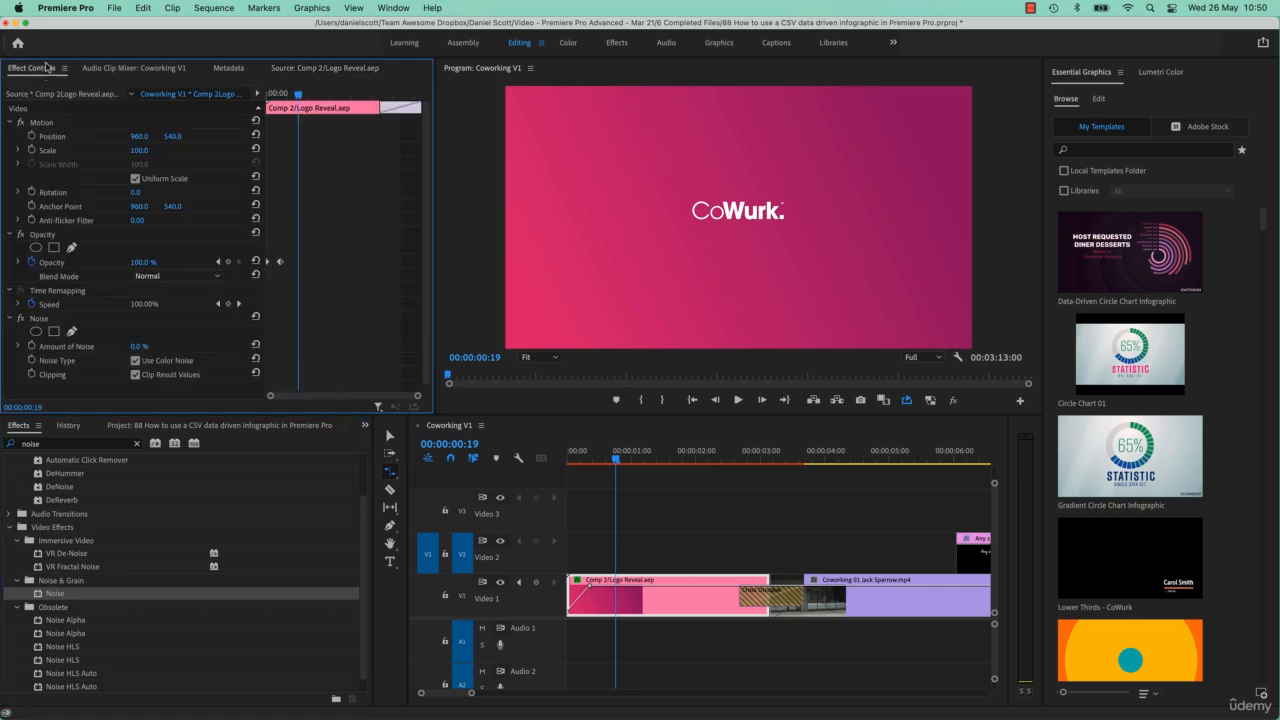
pyautogui.moveTo(134, 346); pyautogui.dragTo(136, 360)
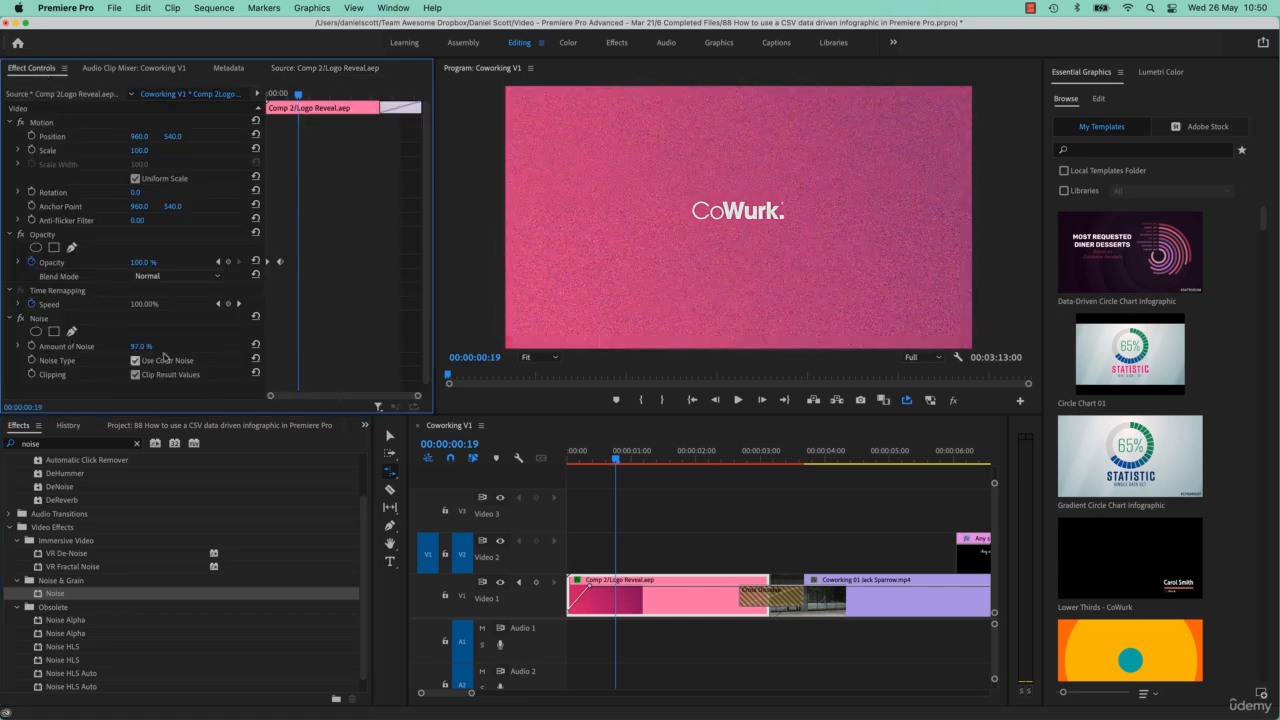
# Step: Render and replace the logo reveal clip as QuickTime, Match Source - Apple ProRes 422, with 25-frame handles and video effects included
pyautogui.rightClick(633, 603)
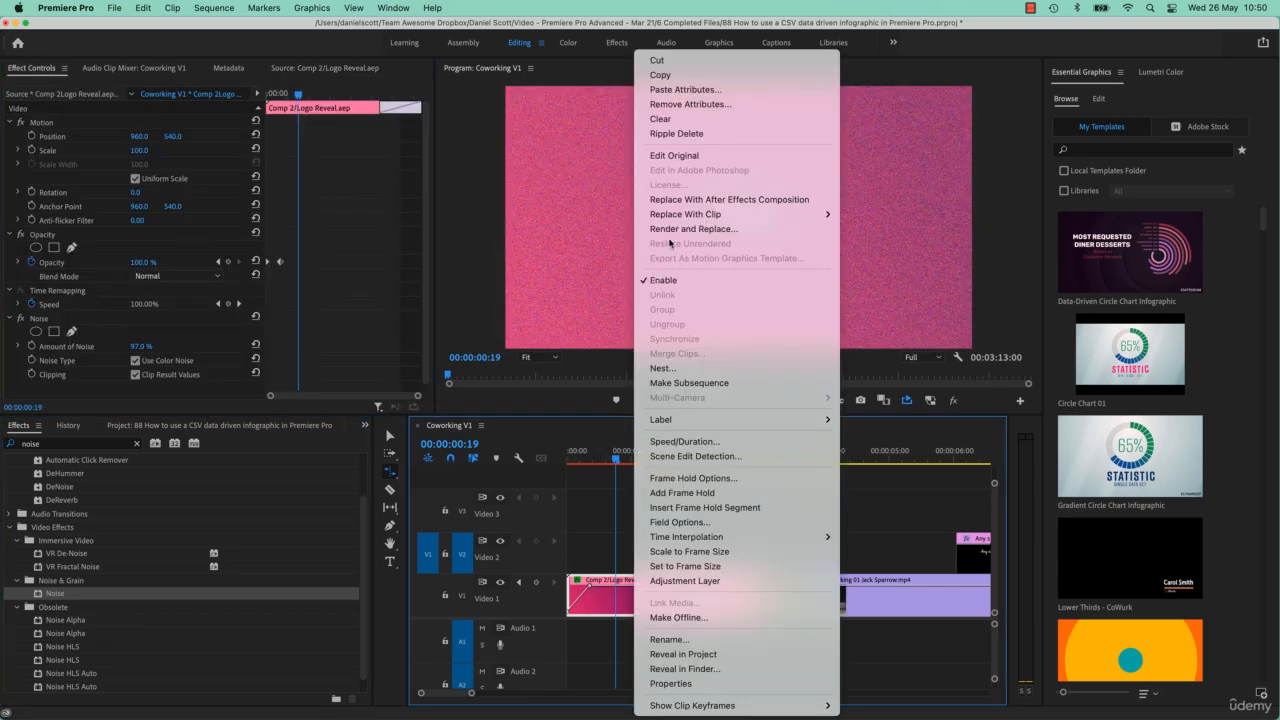
pyautogui.click(693, 228)
pyautogui.click(461, 453)
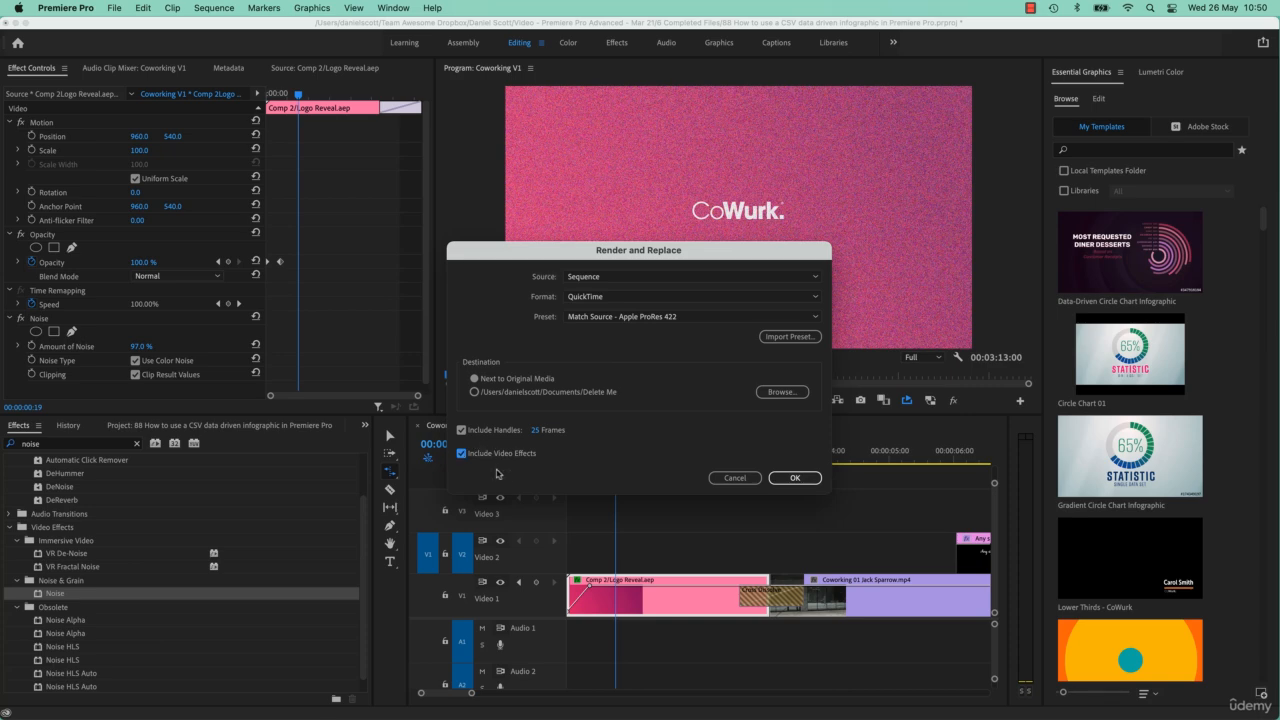
pyautogui.click(794, 478)
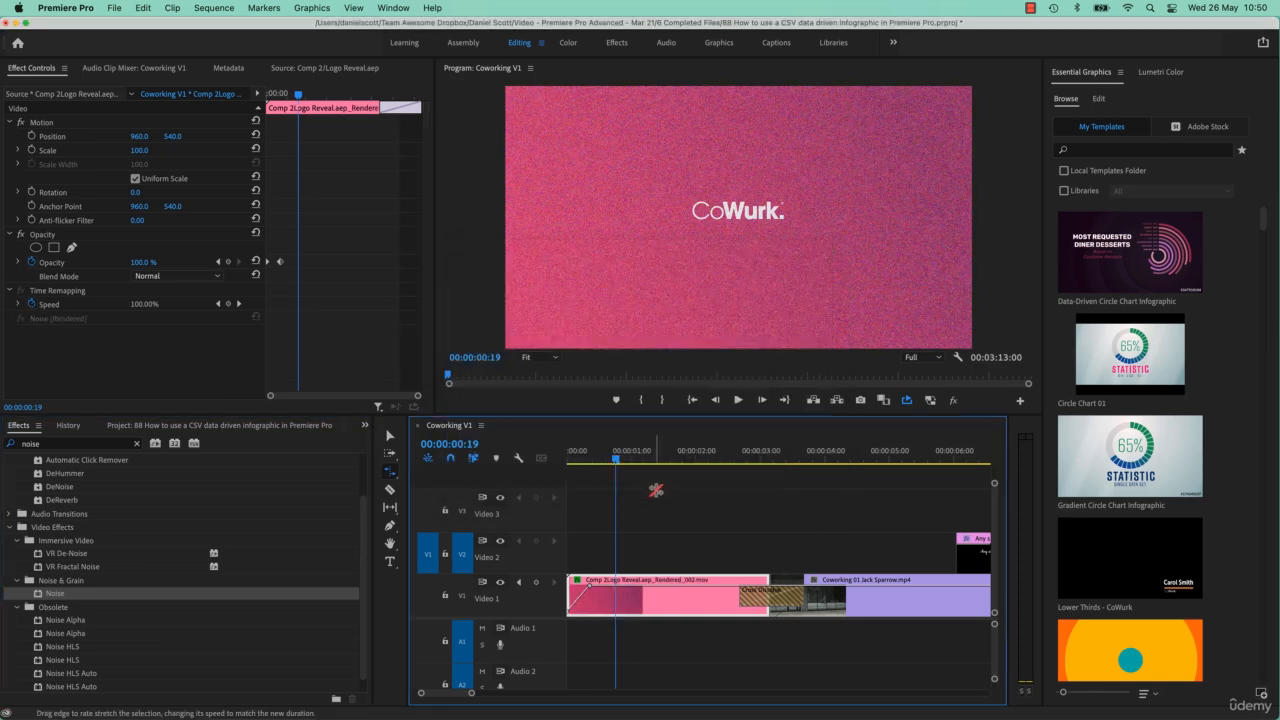
# Step: Open the rendered logo reveal file from the project in the Source monitor, then play and scrub it to check the baked-in noise
pyautogui.click(136, 430)
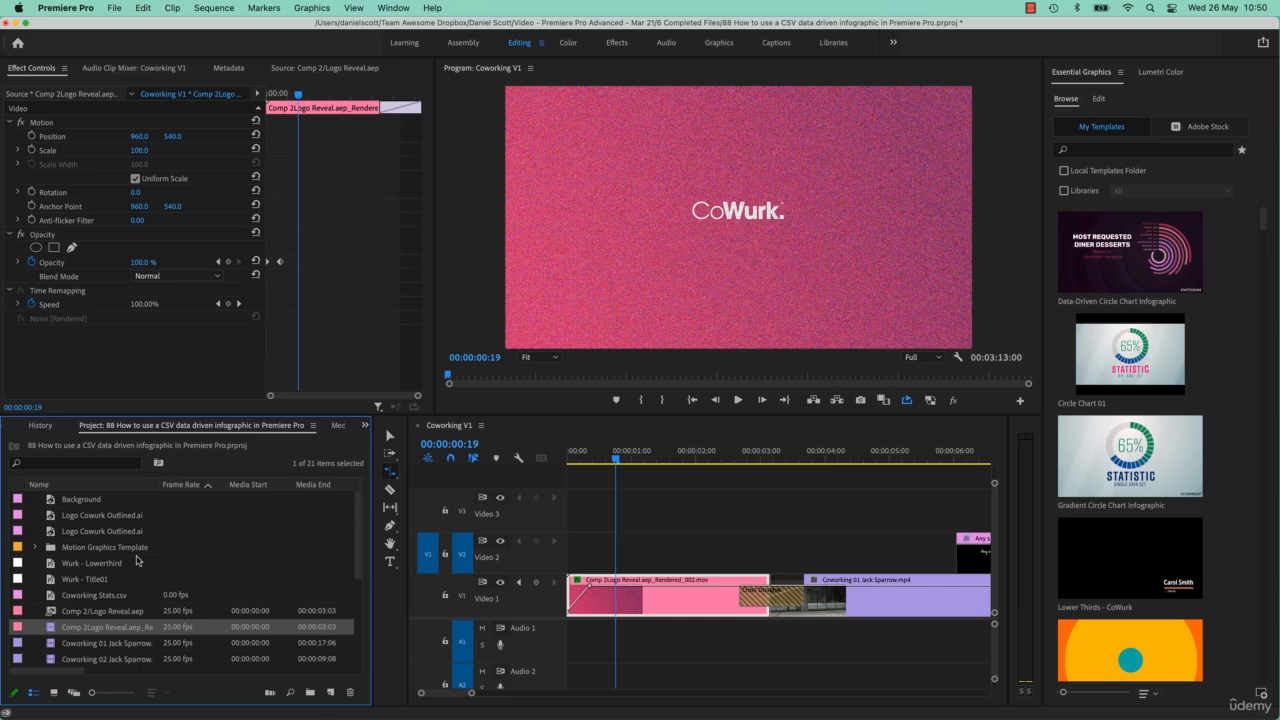
pyautogui.doubleClick(52, 630)
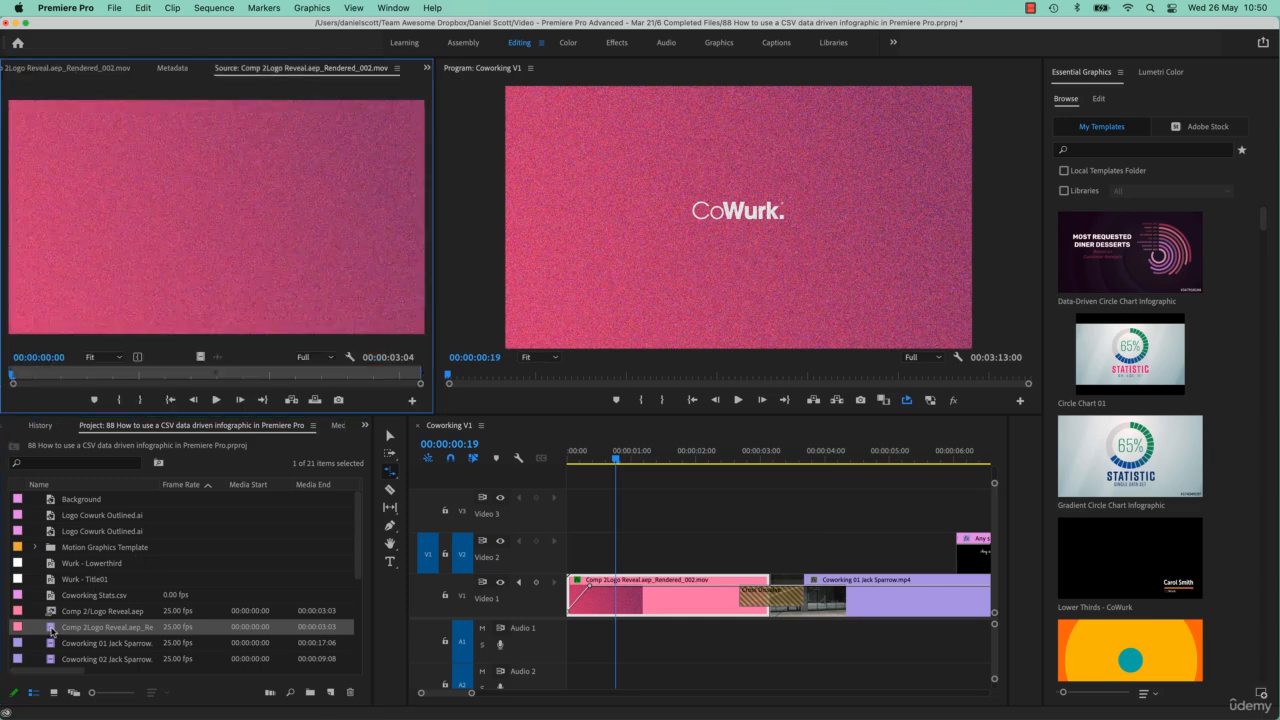
pyautogui.click(216, 399)
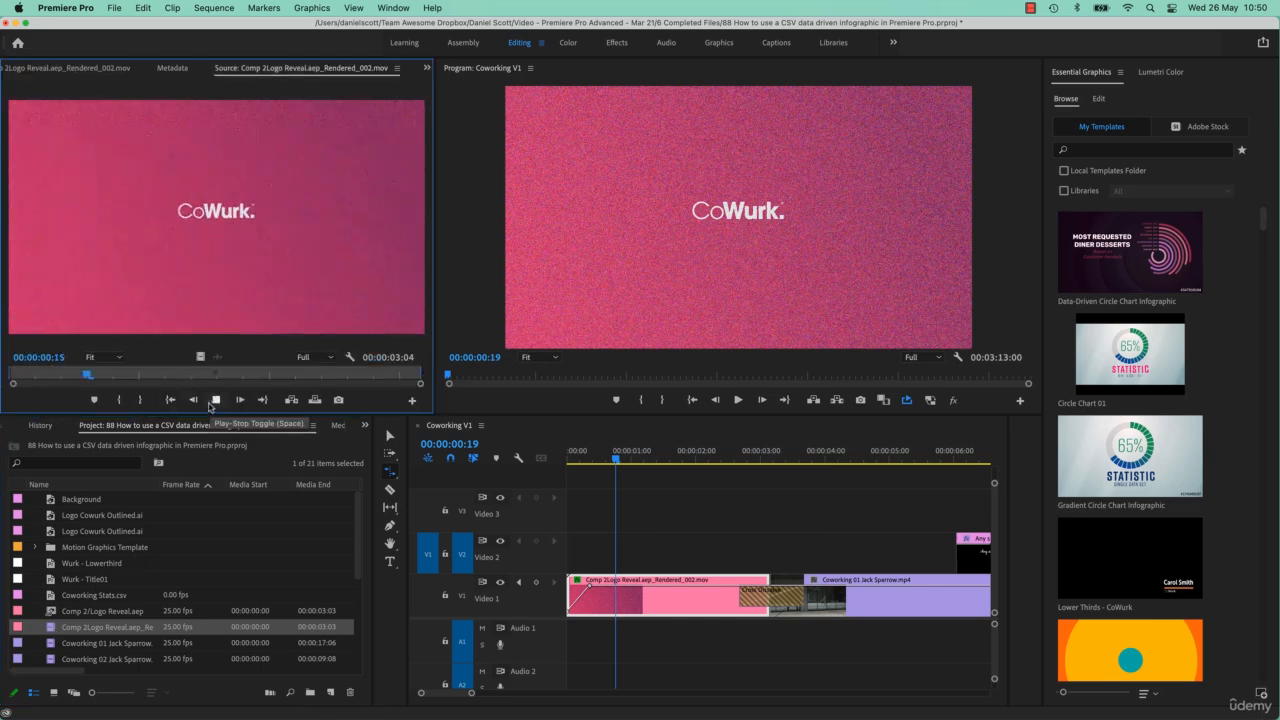
pyautogui.click(94, 377)
pyautogui.moveTo(95, 380)
pyautogui.mouseDown()
pyautogui.moveTo(8, 378)
pyautogui.moveTo(101, 378)
pyautogui.mouseUp()
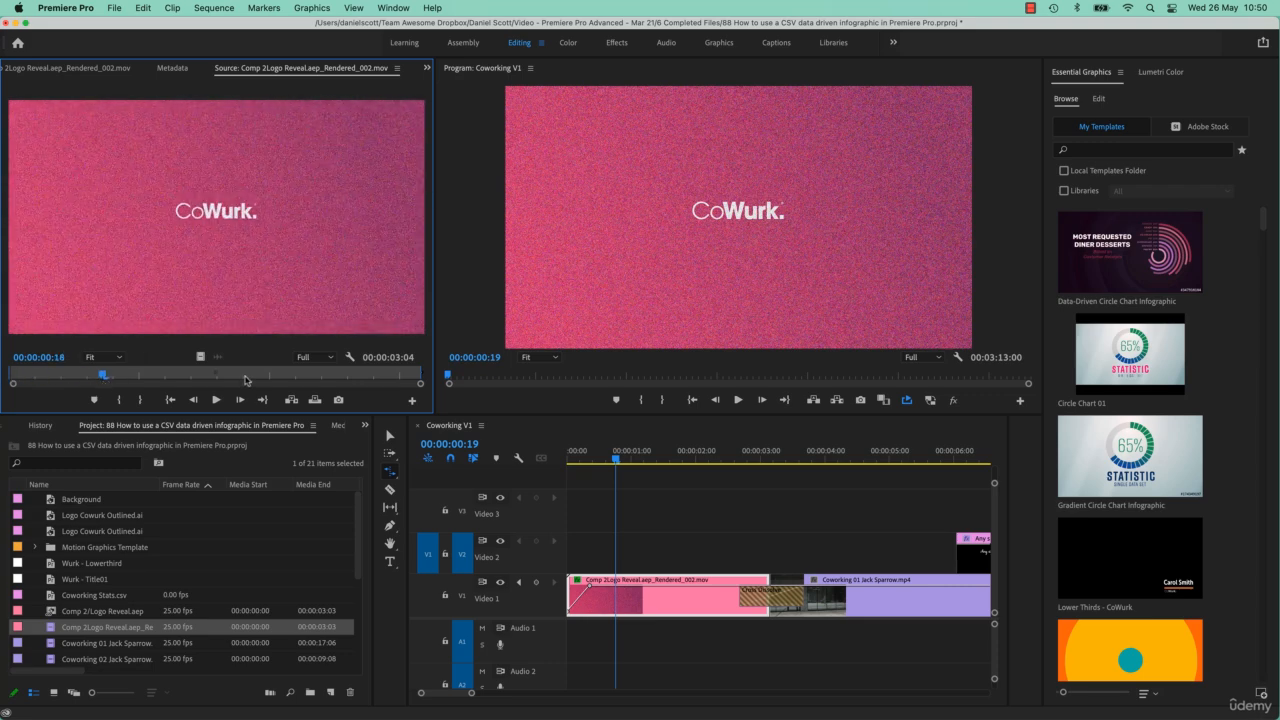